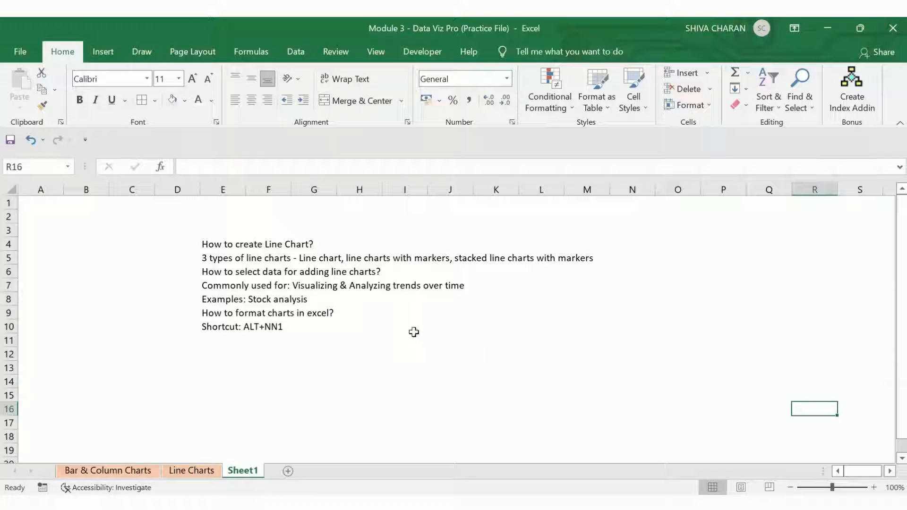
Step: Read through the line chart topic notes listed on Sheet1
left_click(226, 261)
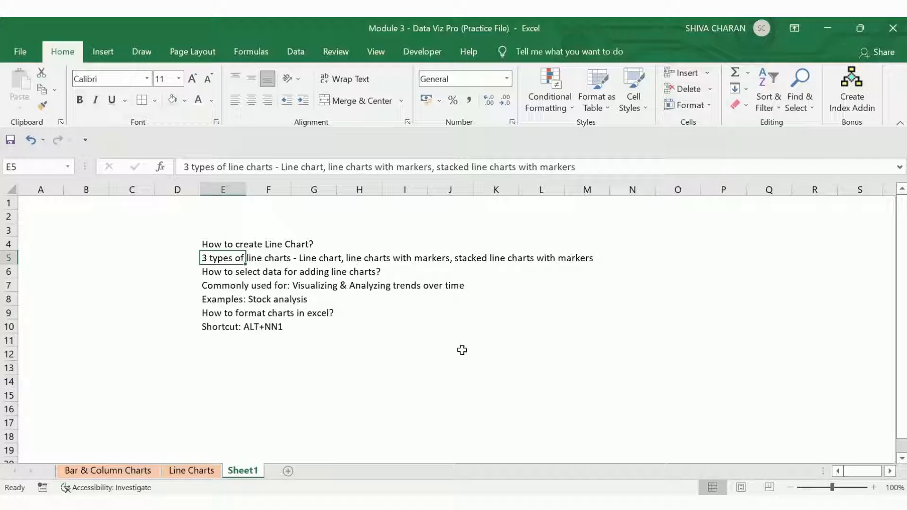
key("Down")
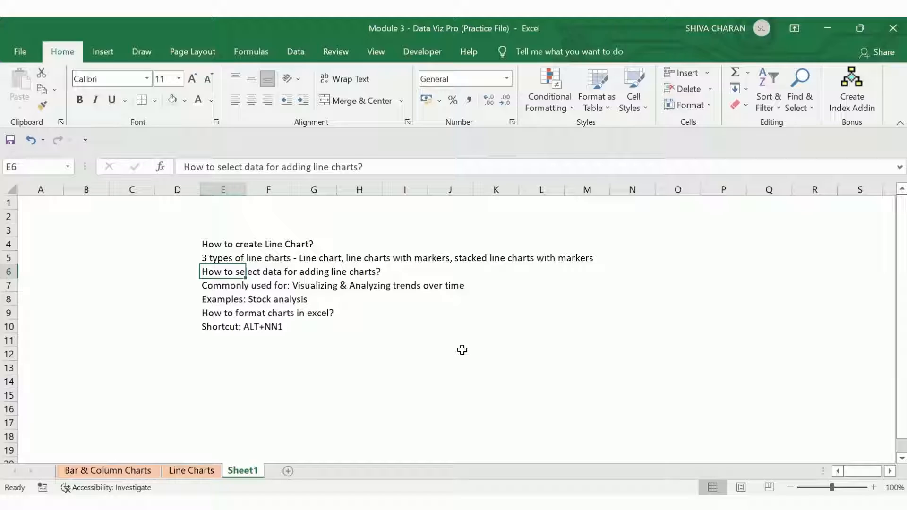
key("Down")
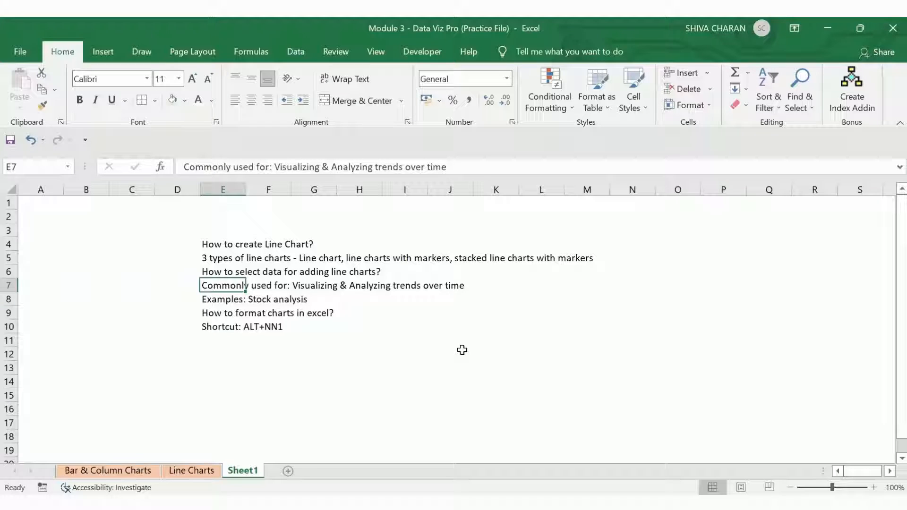
key("Down")
key("Down")
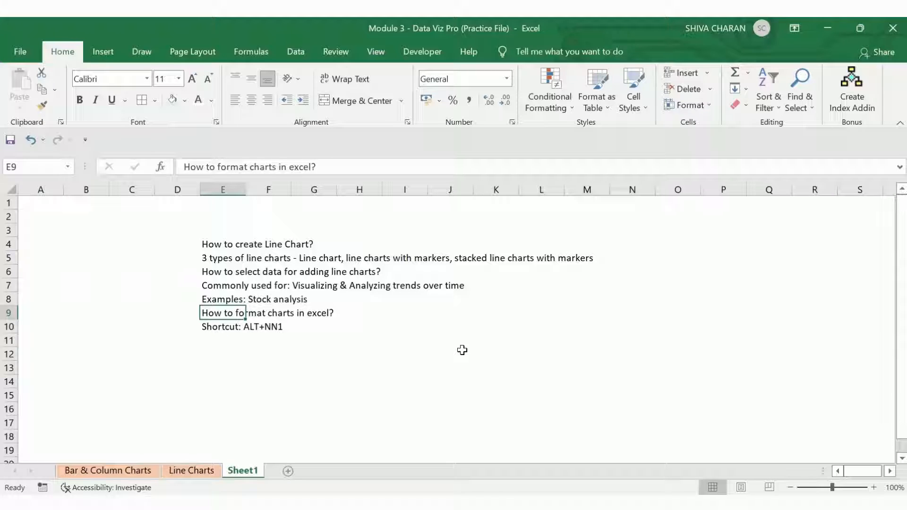
key("Down")
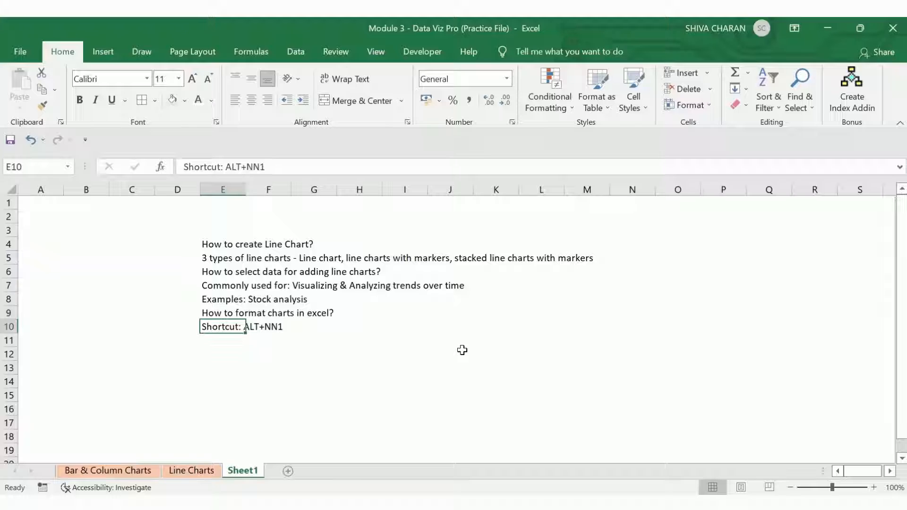
left_click(399, 383)
left_click(215, 370)
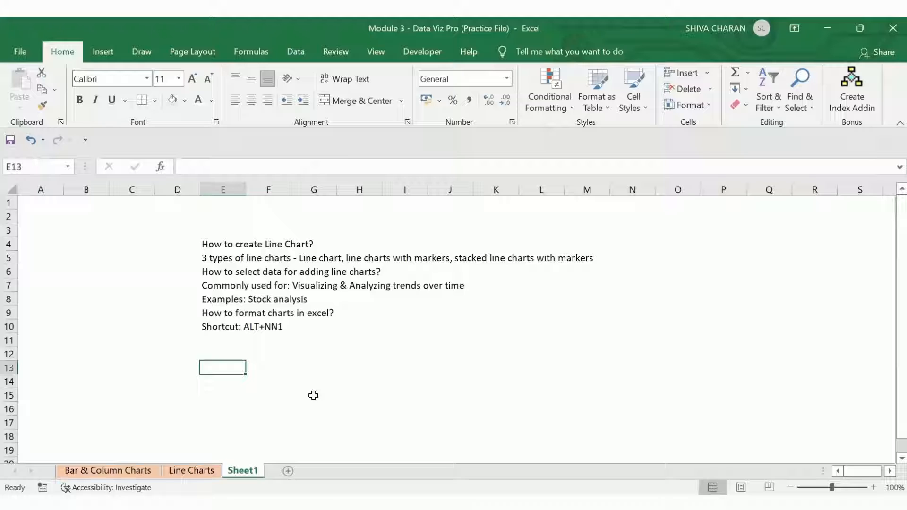
Step: Open the Line Charts sheet and examine the stock analysis table by selecting its title, headers and price values
left_click(203, 469)
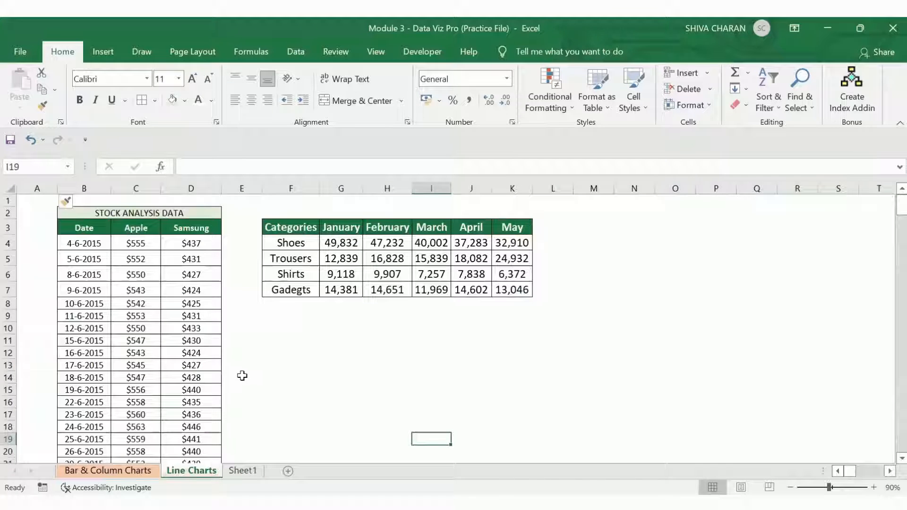
left_click(92, 214)
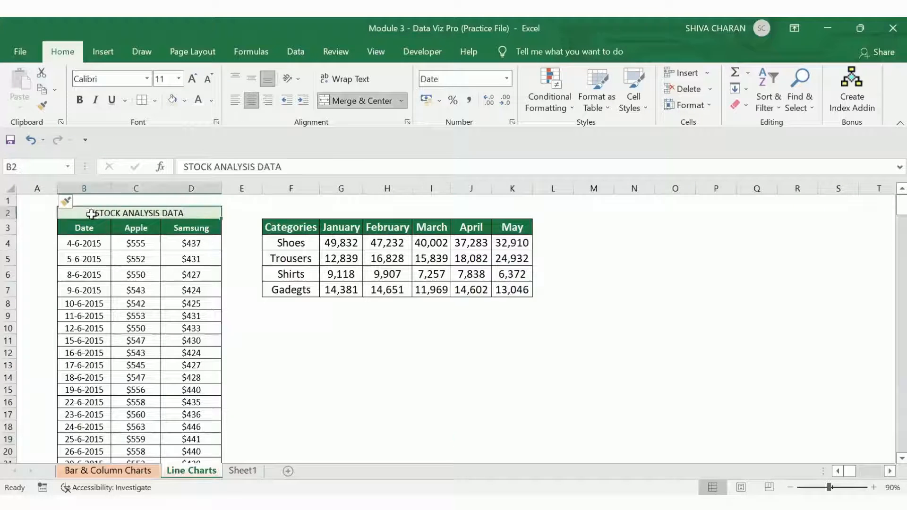
left_click(86, 225)
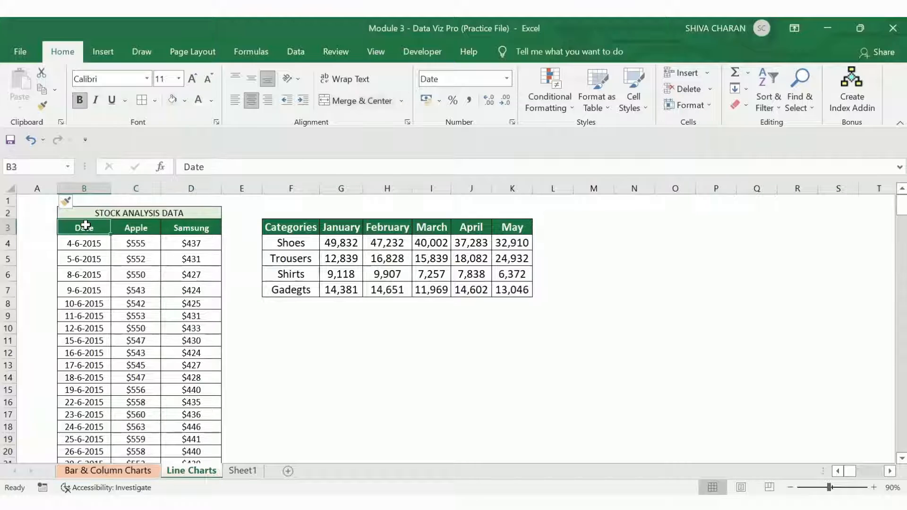
left_click_drag(84, 228, 188, 186)
key("Down")
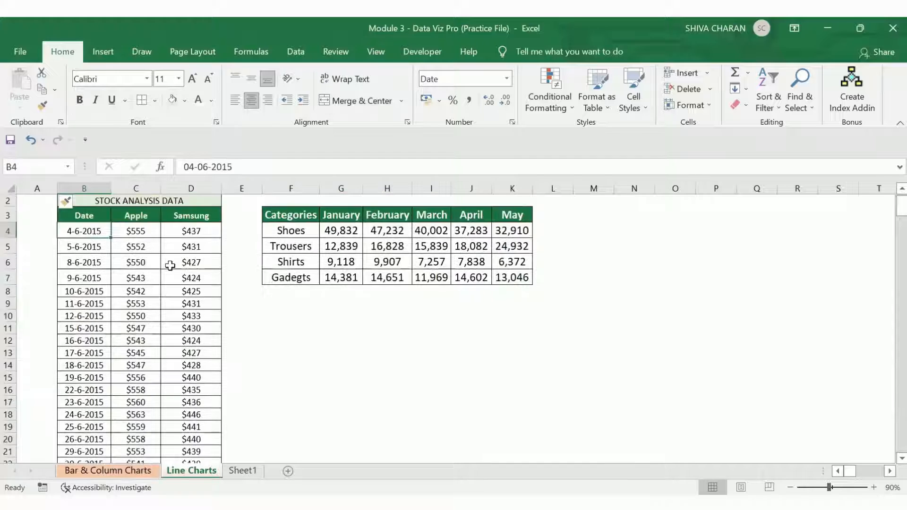
scroll(90, 232, "up", 1)
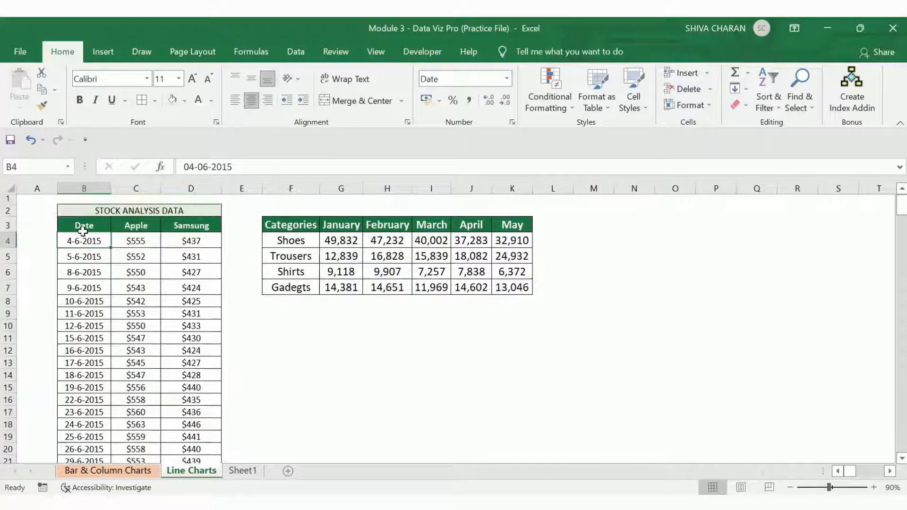
left_click(131, 229)
left_click(190, 229)
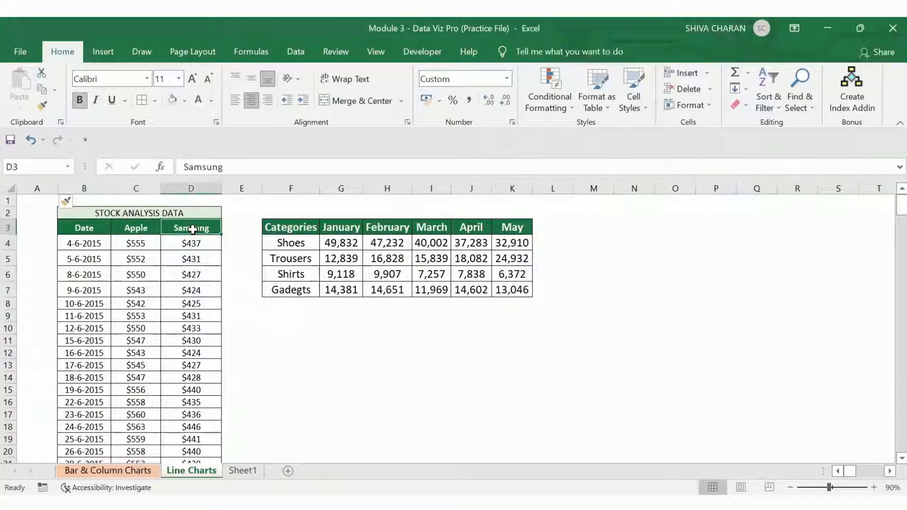
left_click_drag(144, 244, 215, 361)
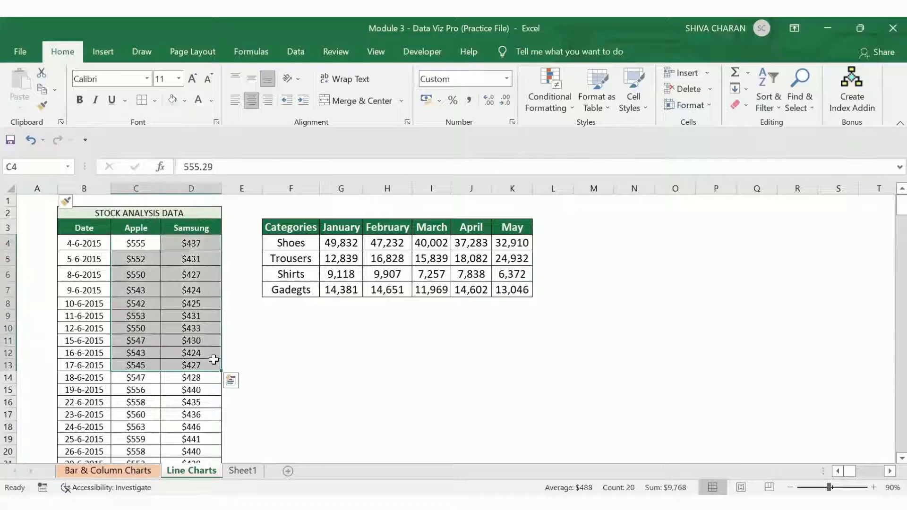
left_click(99, 213)
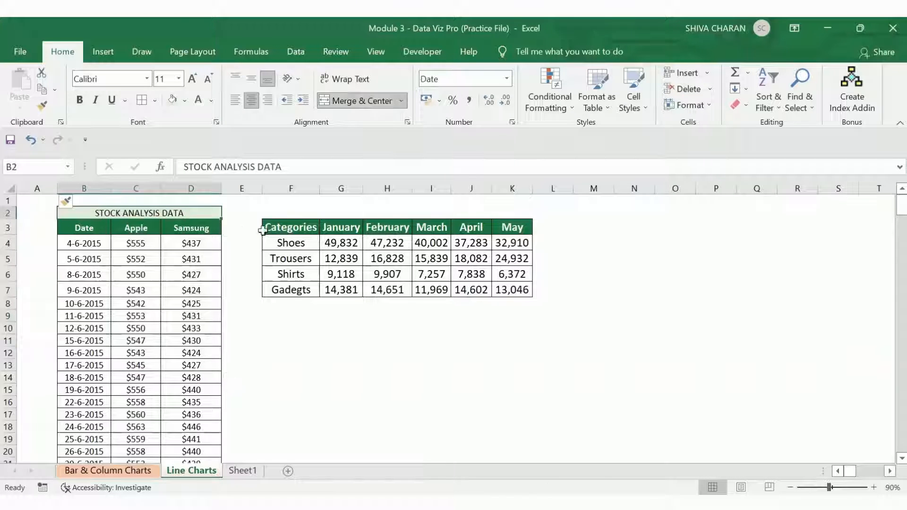
Step: Examine the category sales table and the stock data by selecting different ranges of each
left_click(286, 229)
left_click_drag(282, 228, 511, 258)
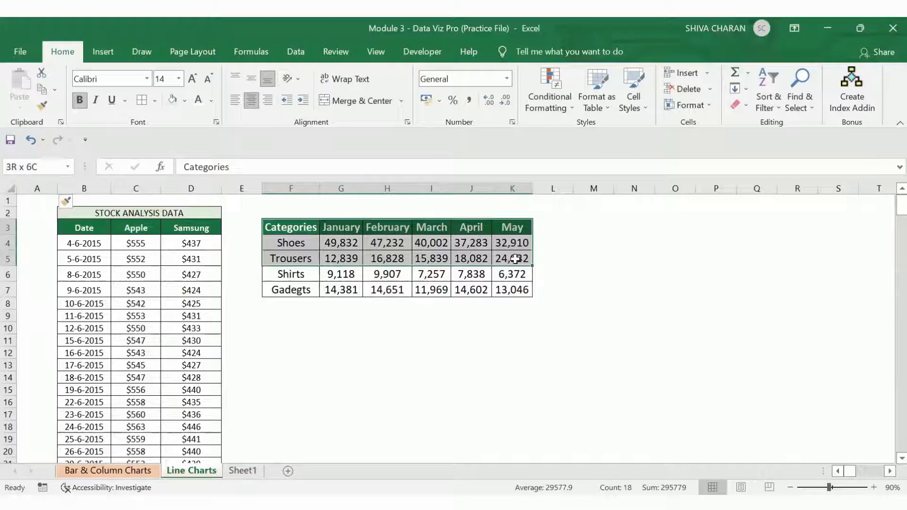
left_click(288, 247)
left_click_drag(287, 249, 297, 285)
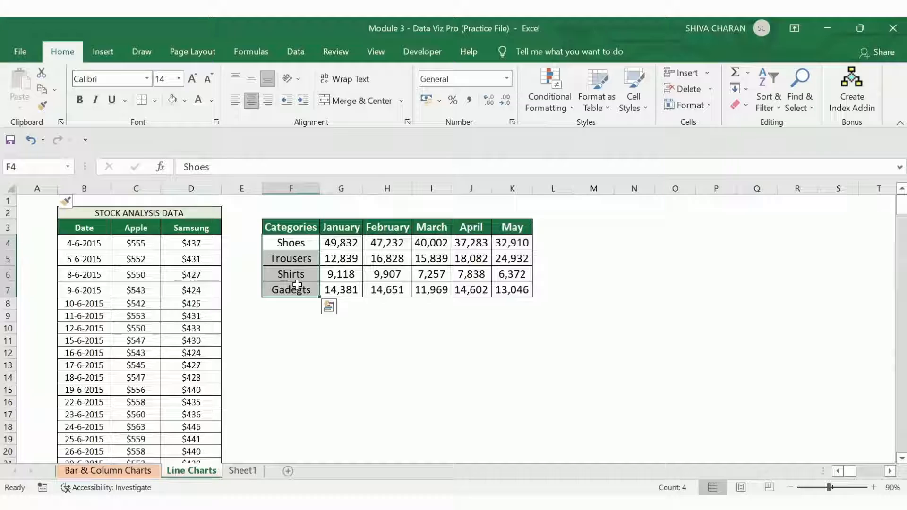
left_click(303, 328)
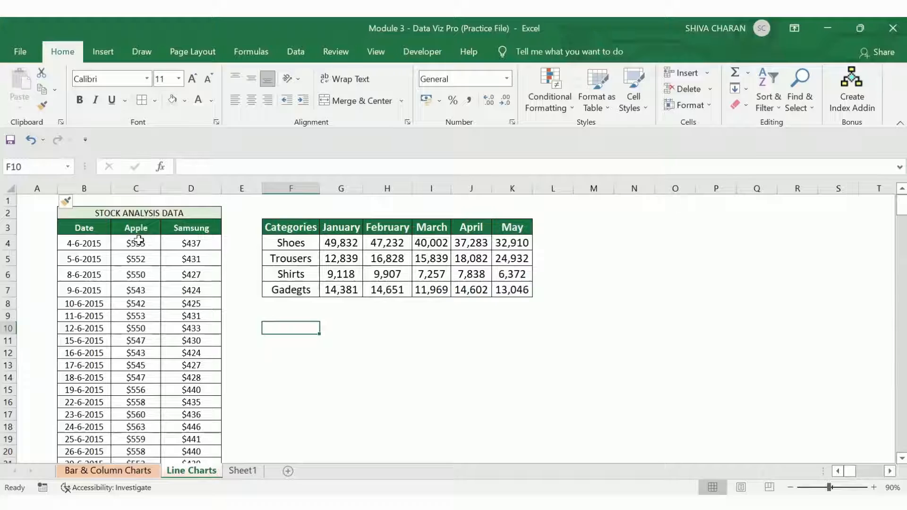
left_click_drag(91, 220, 206, 350)
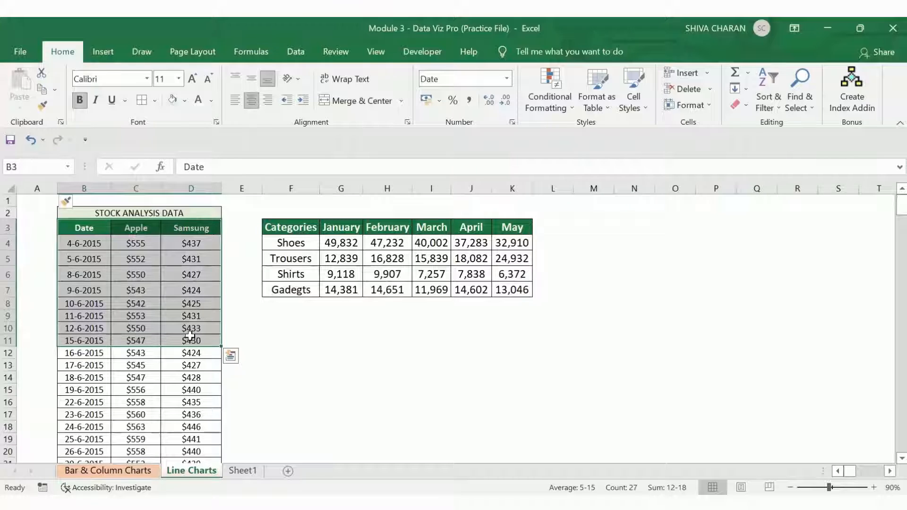
left_click(322, 338)
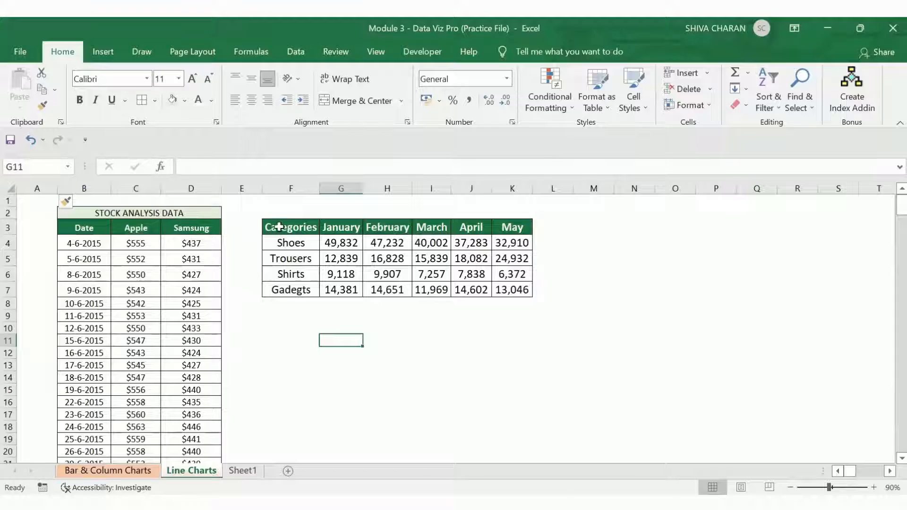
Step: Insert a 2-D Line chart from the Categories table's Shoes, Trousers and Shirts rows and move it beside the table
left_click_drag(279, 227, 512, 276)
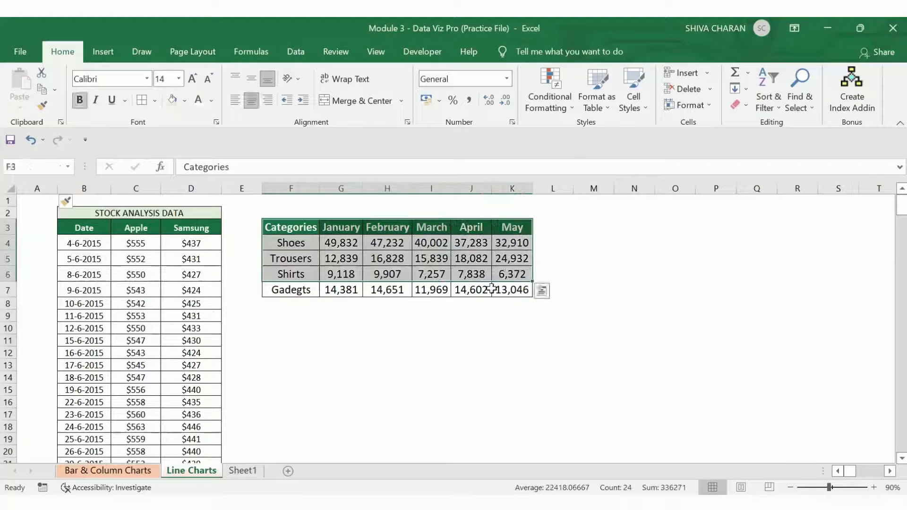
left_click(101, 52)
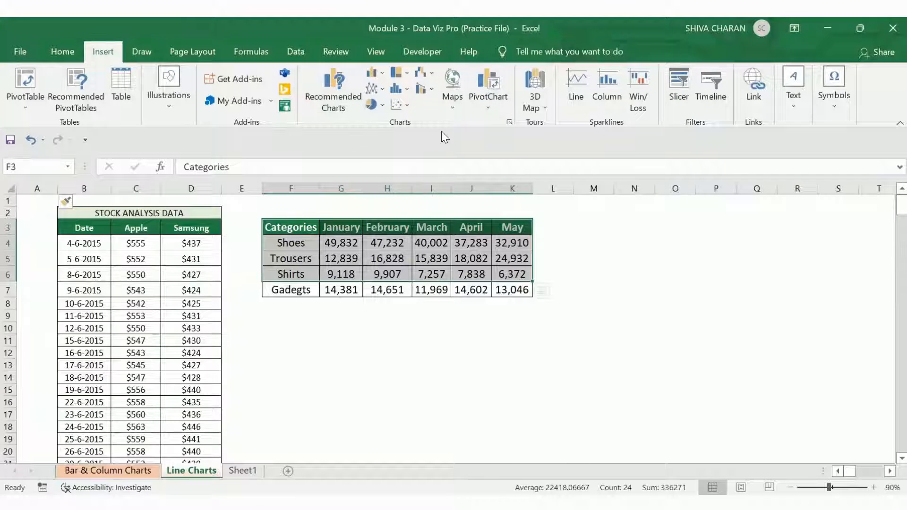
left_click(377, 92)
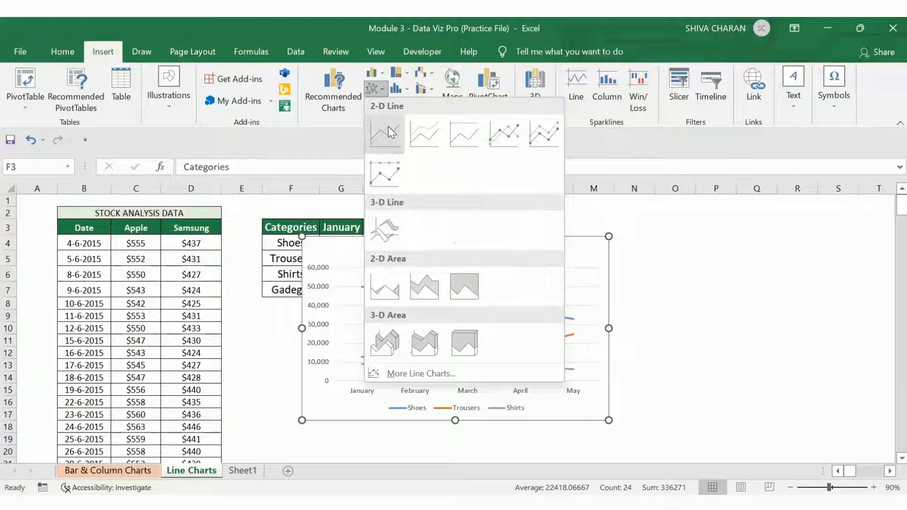
left_click(388, 126)
left_click_drag(736, 235, 856, 216)
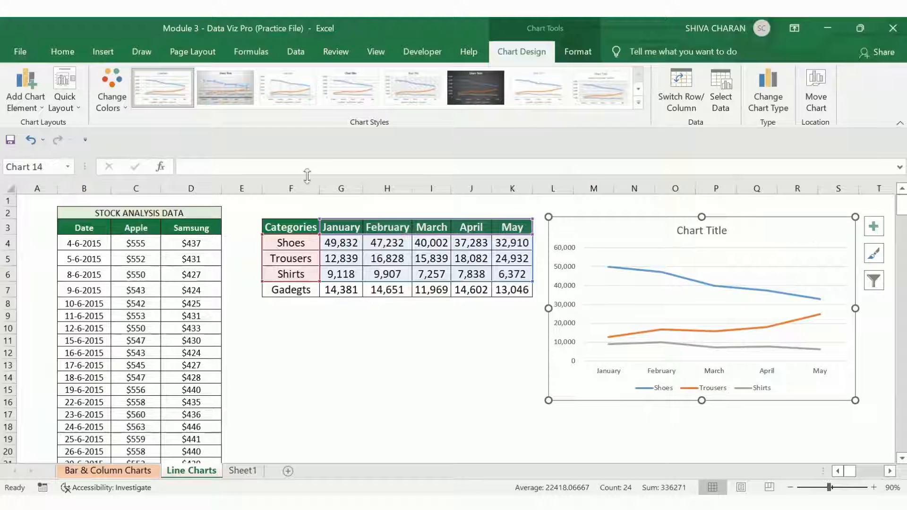
Step: Insert a Line with Markers chart from the same Shoes, Trousers and Shirts data and place it below the table
left_click(67, 53)
left_click(101, 52)
left_click(291, 340)
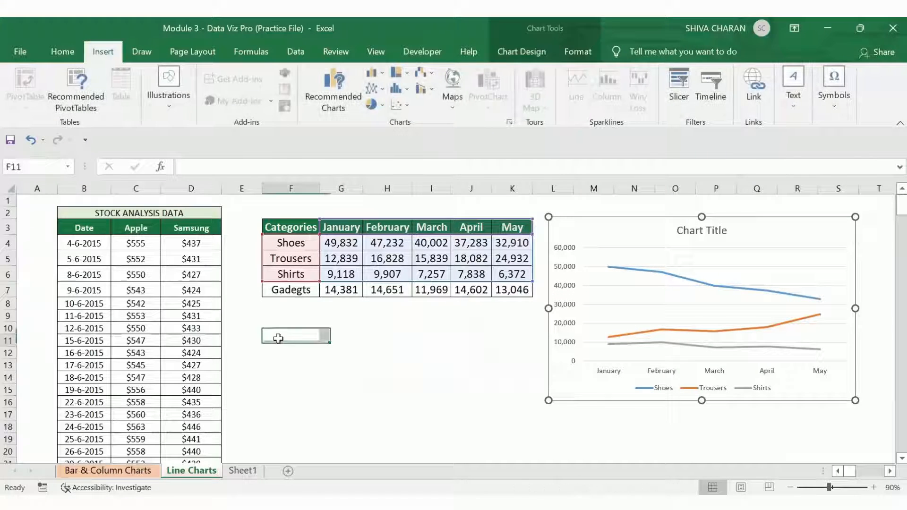
left_click_drag(289, 227, 510, 274)
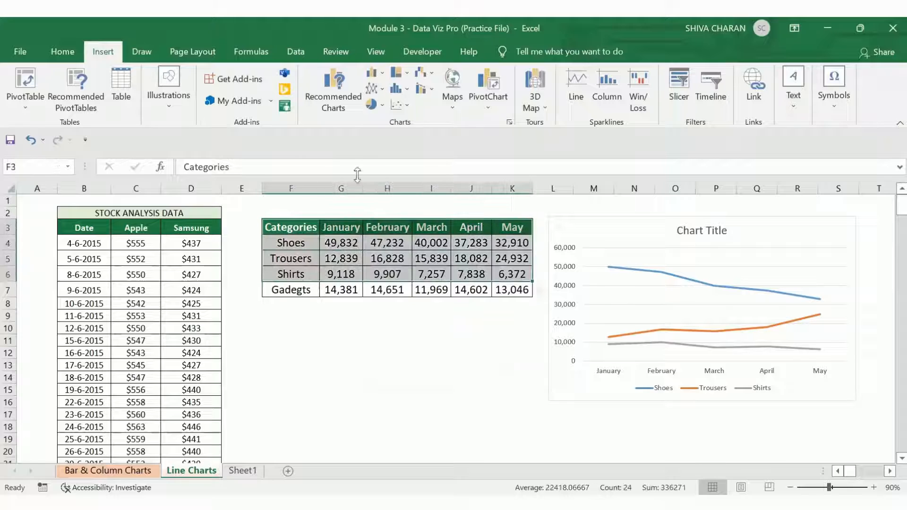
left_click(376, 91)
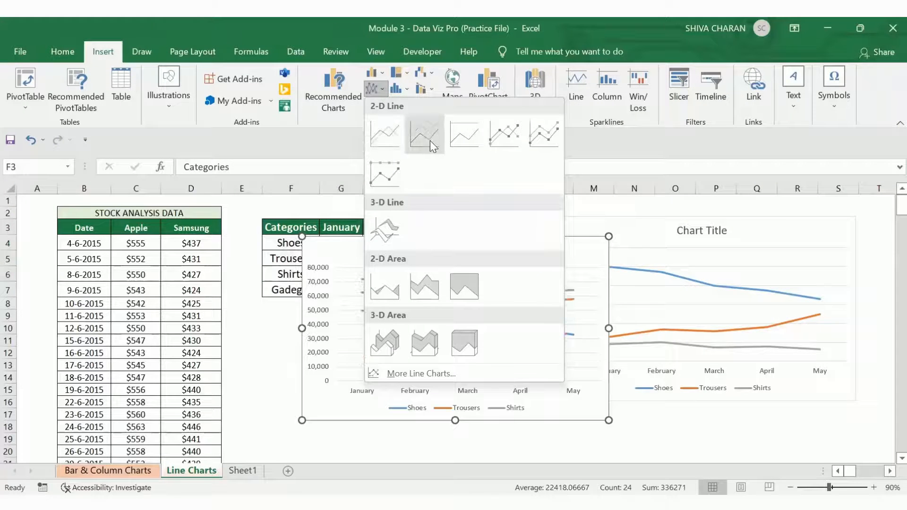
left_click(497, 141)
left_click_drag(522, 258, 490, 312)
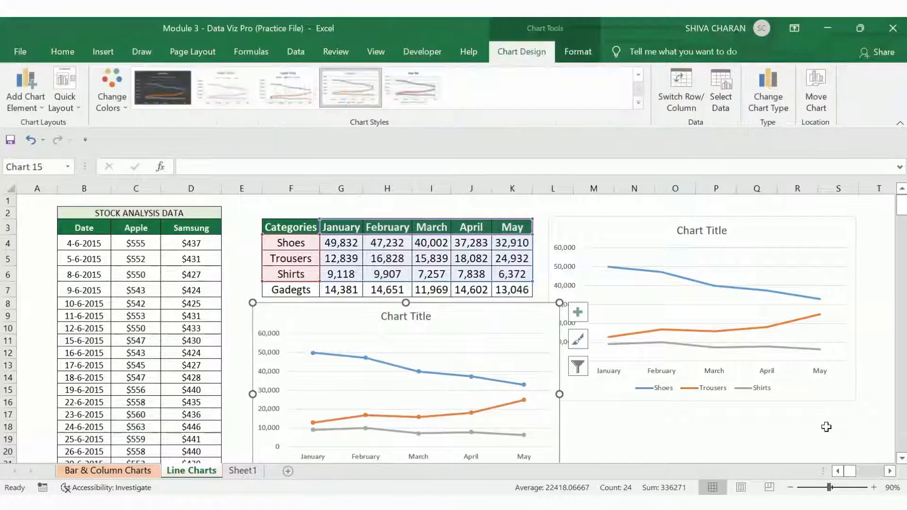
Step: Zoom out to 80% and arrange the two charts side by side below the category table
left_click(790, 486)
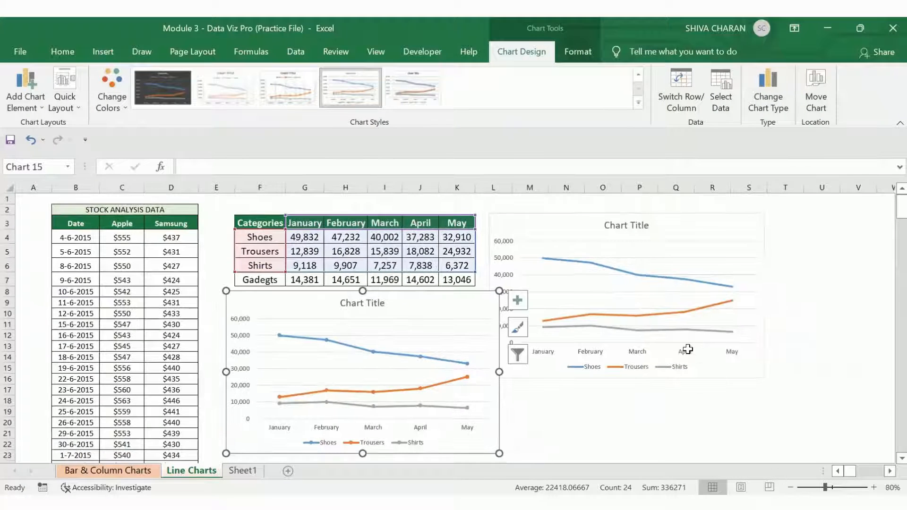
scroll(686, 348, "down", 1)
mouse_move(456, 266)
left_mouse_down()
mouse_move(462, 285)
mouse_move(466, 264)
left_mouse_up()
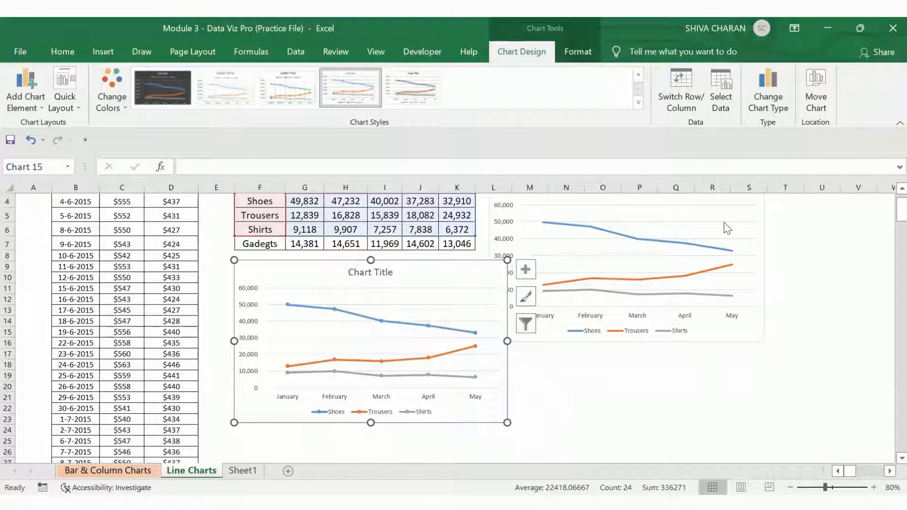
scroll(743, 319, "up", 1)
left_click_drag(653, 227, 600, 302)
scroll(638, 275, "down", 1)
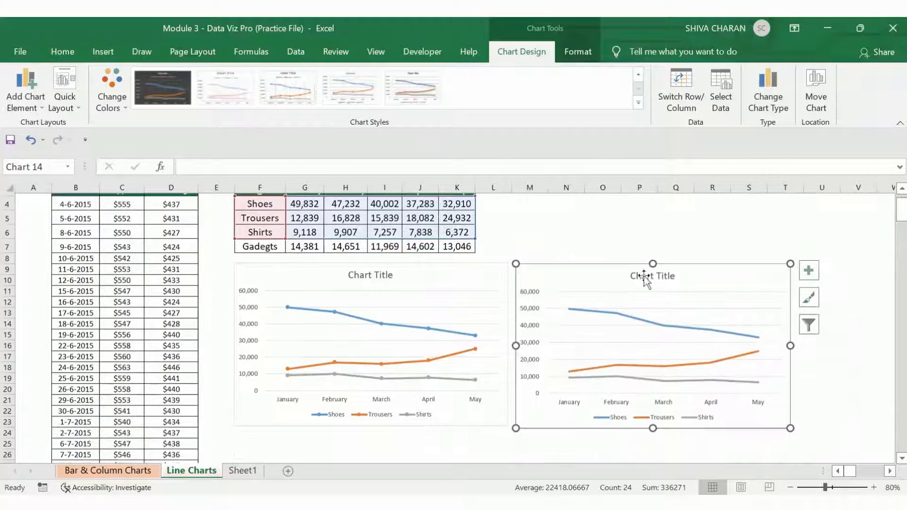
left_click(477, 272)
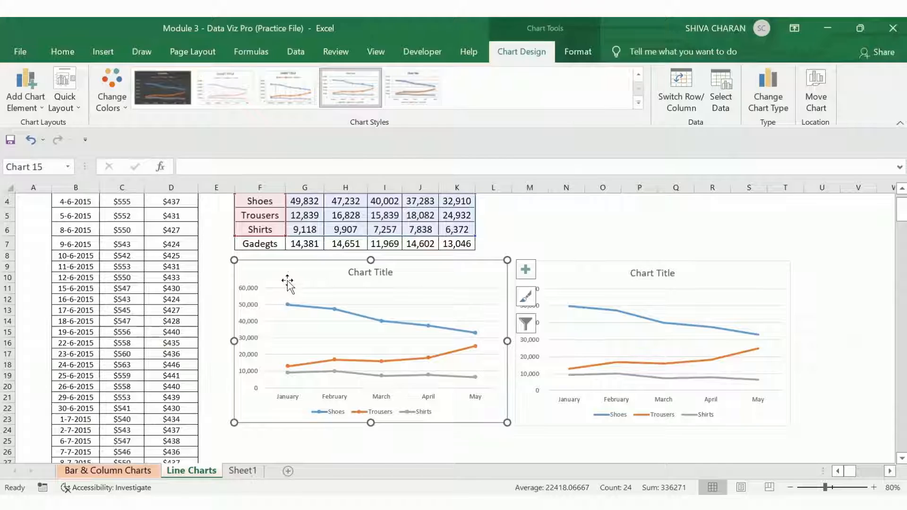
Step: Inspect the data point values on the marker line chart
mouse_move(285, 304)
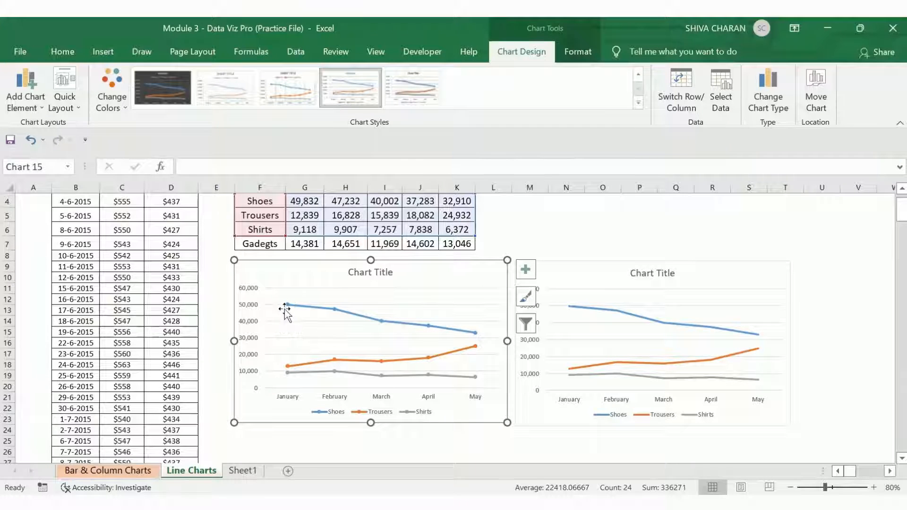
mouse_move(299, 304)
mouse_move(334, 360)
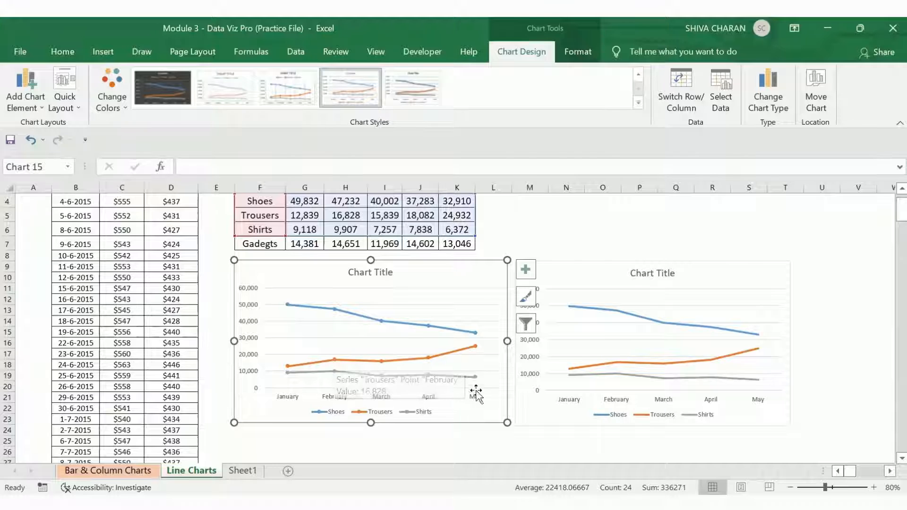
mouse_move(477, 382)
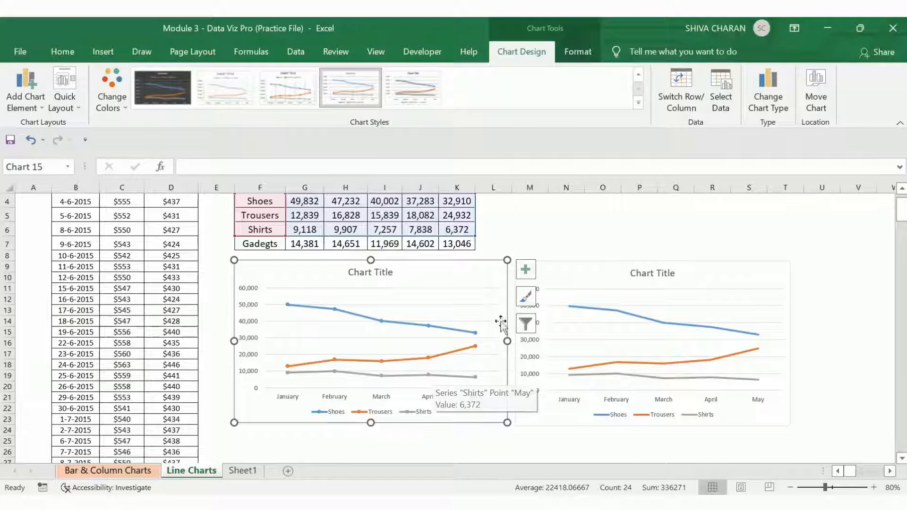
scroll(543, 288, "up", 1)
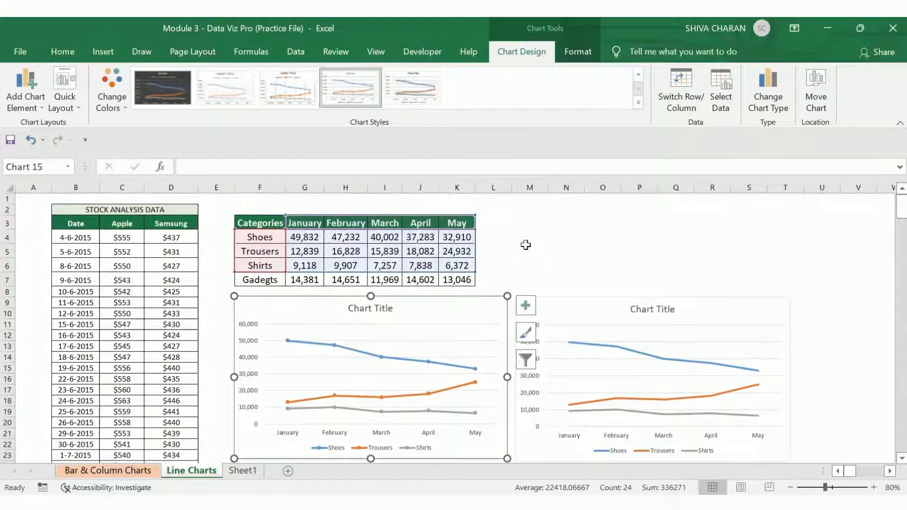
Step: Delete the Line with Markers chart
left_click(526, 244)
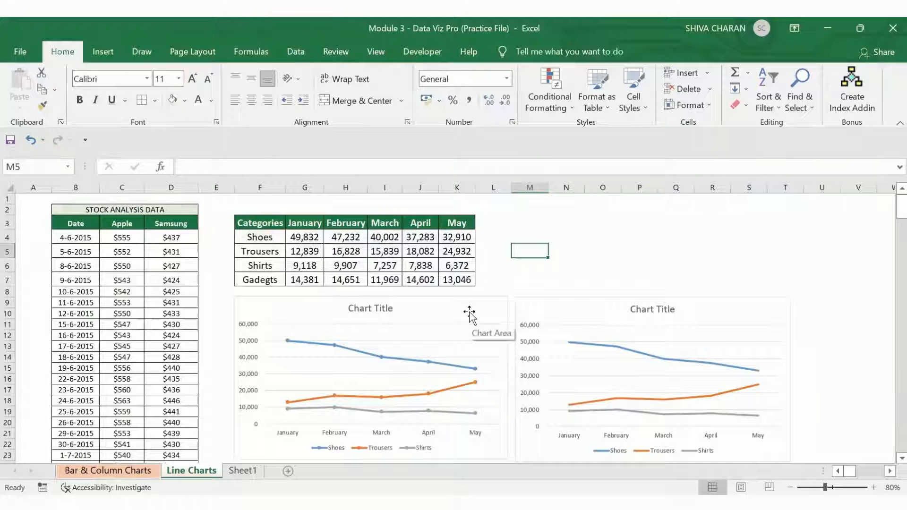
left_click(589, 313)
key("Delete")
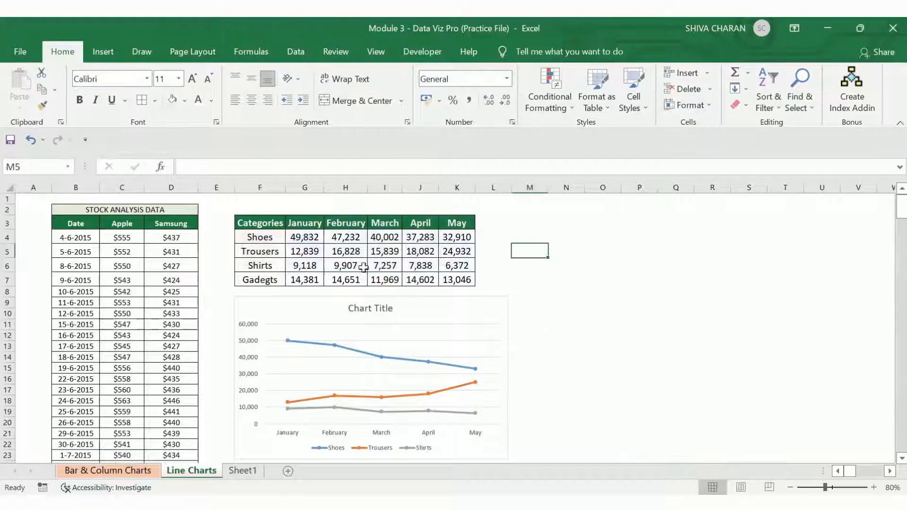
Step: Insert a Stacked Line with Markers chart from the Shoes, Trousers and Shirts rows of the Categories table
left_click_drag(239, 224, 461, 264)
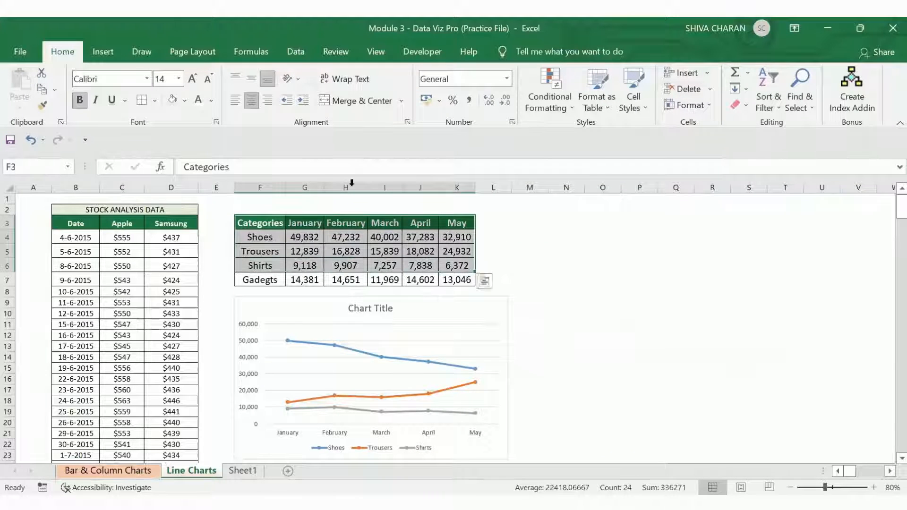
left_click(103, 51)
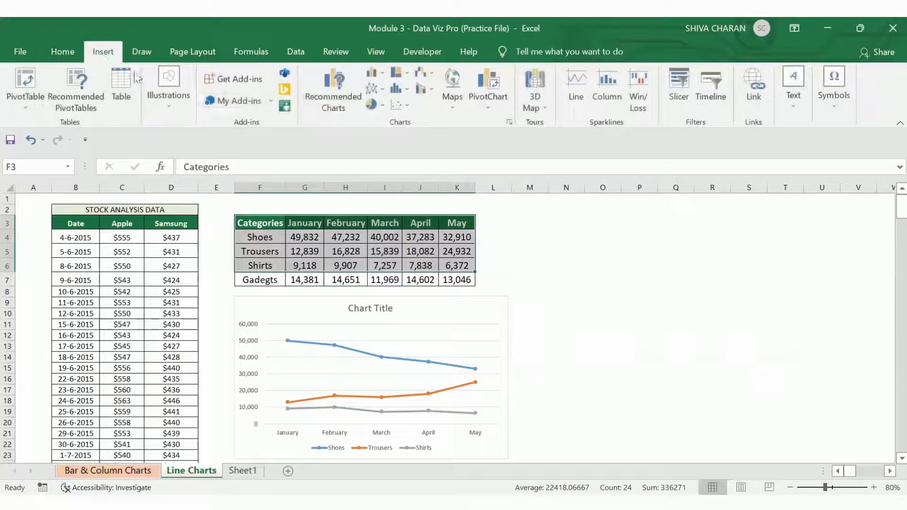
left_click(374, 89)
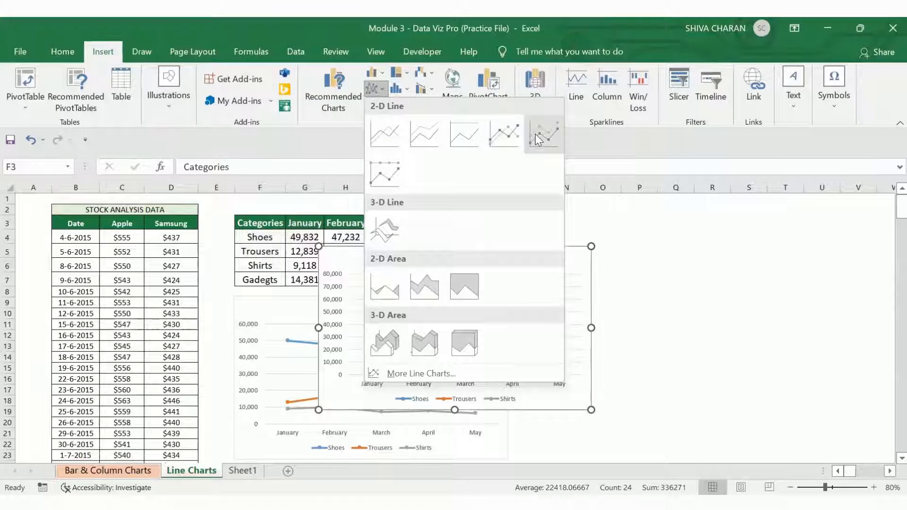
left_click(534, 135)
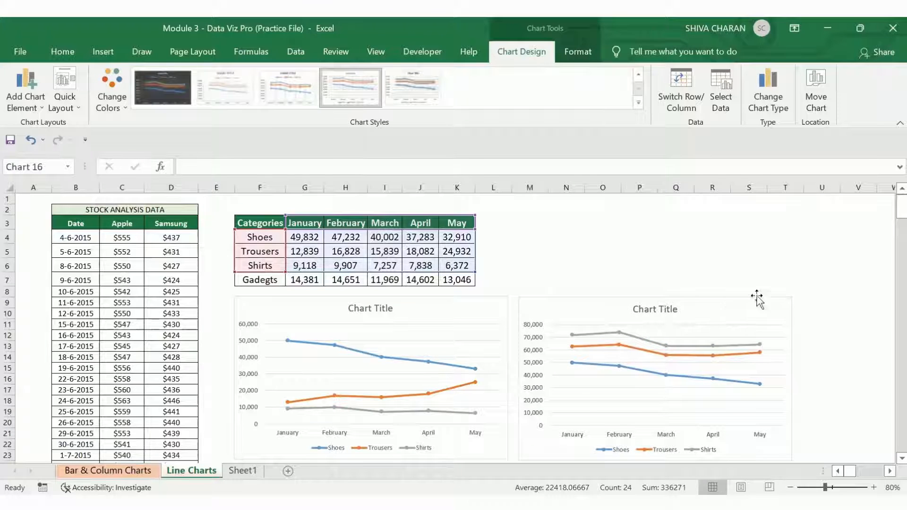
Step: Compare the plain line chart with the stacked line with markers chart
scroll(801, 404, "down", 1)
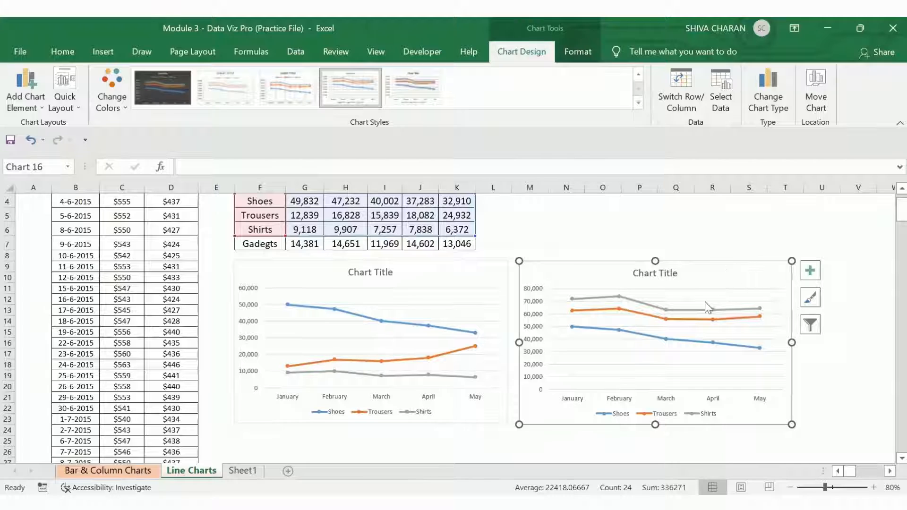
left_click(425, 273)
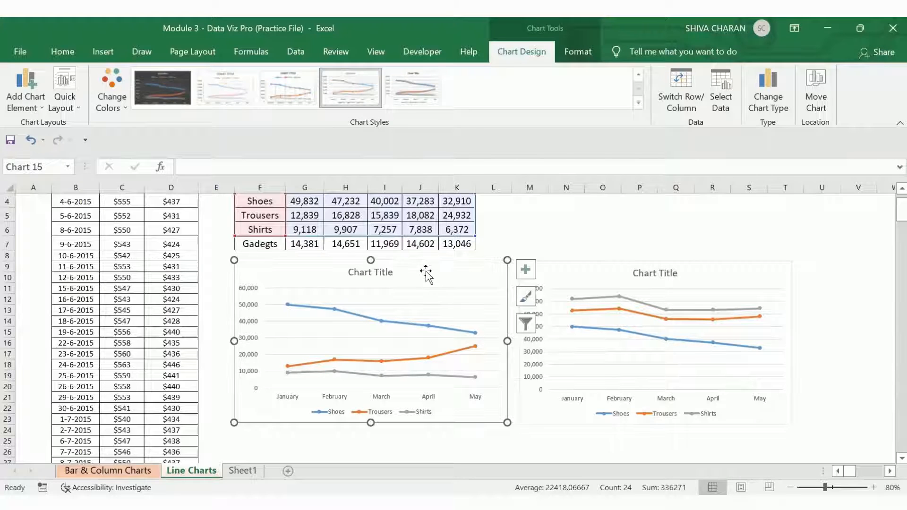
left_click(734, 281)
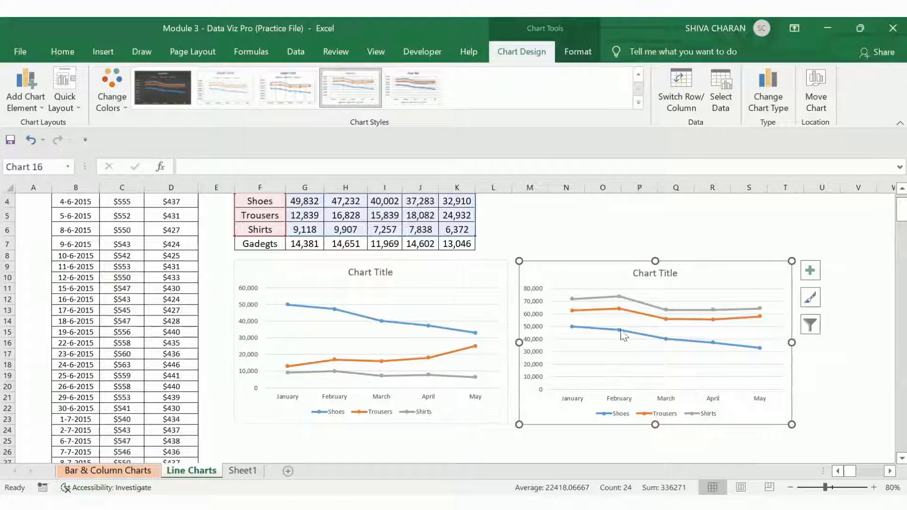
scroll(513, 335, "up", 1)
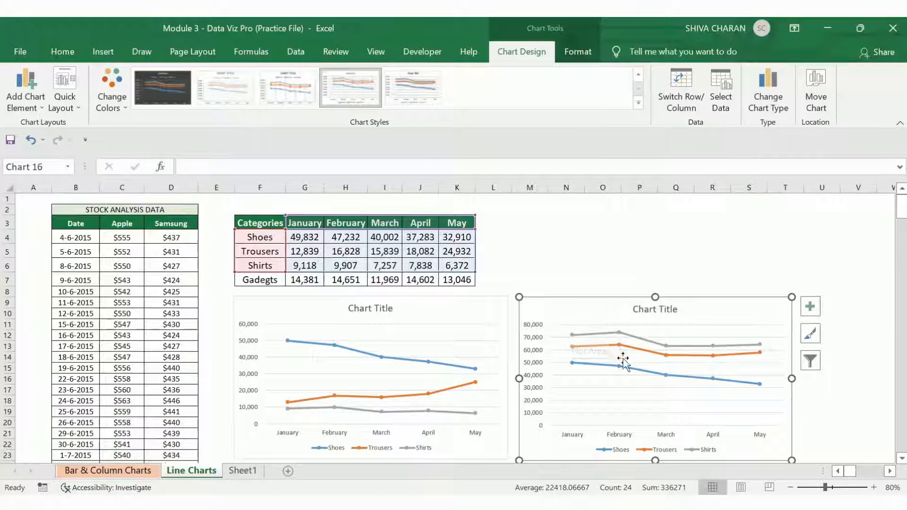
mouse_move(589, 336)
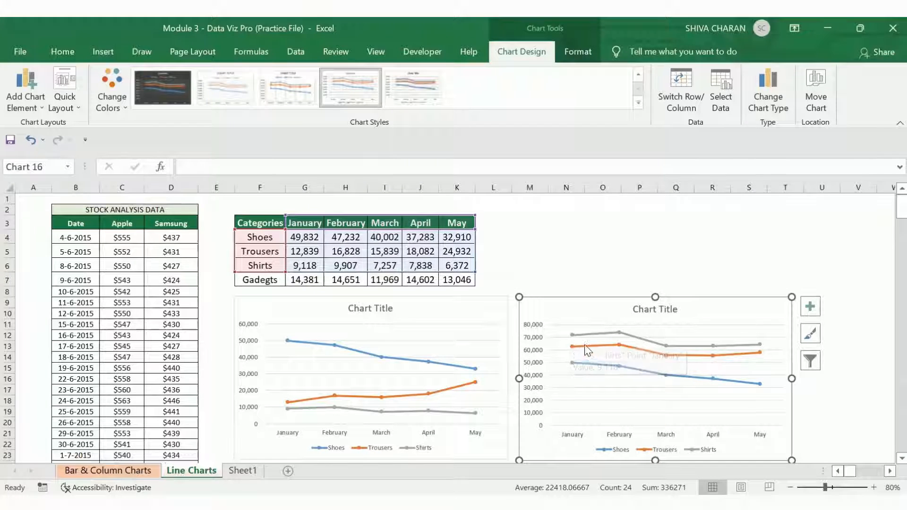
left_click(479, 310)
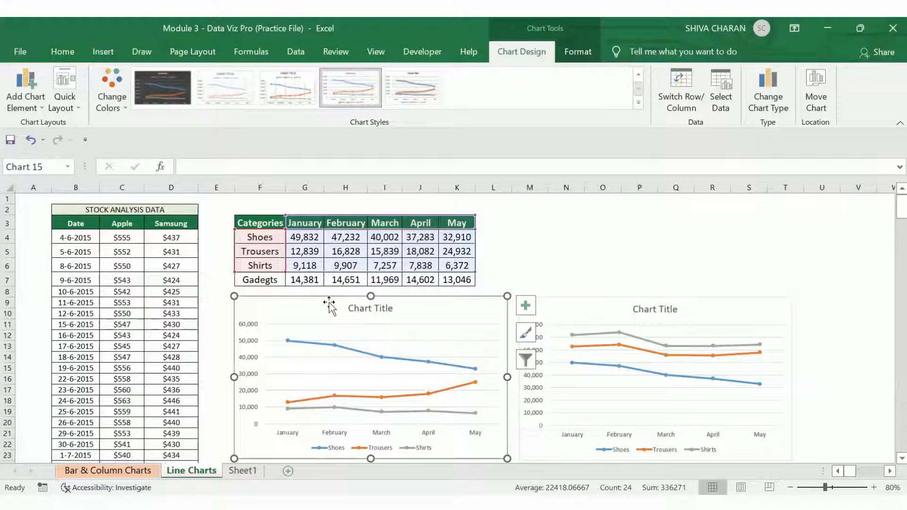
left_click(596, 315)
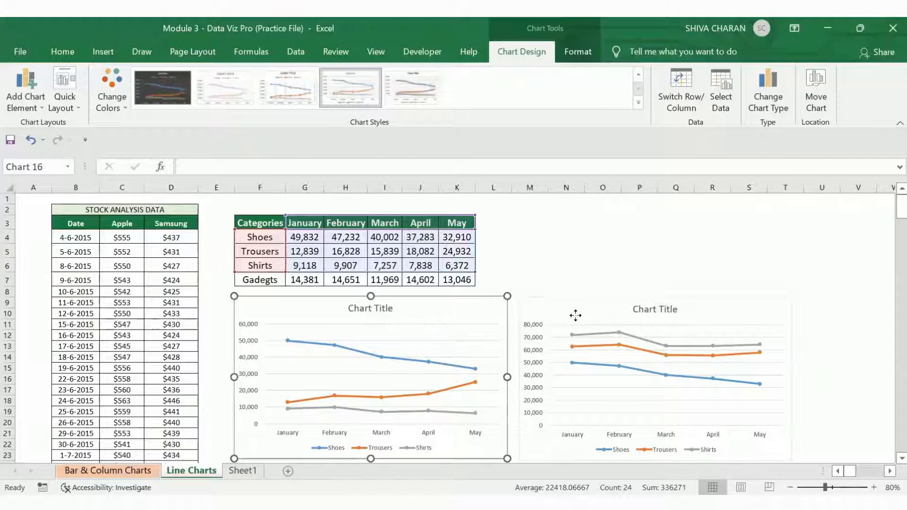
left_click(457, 304)
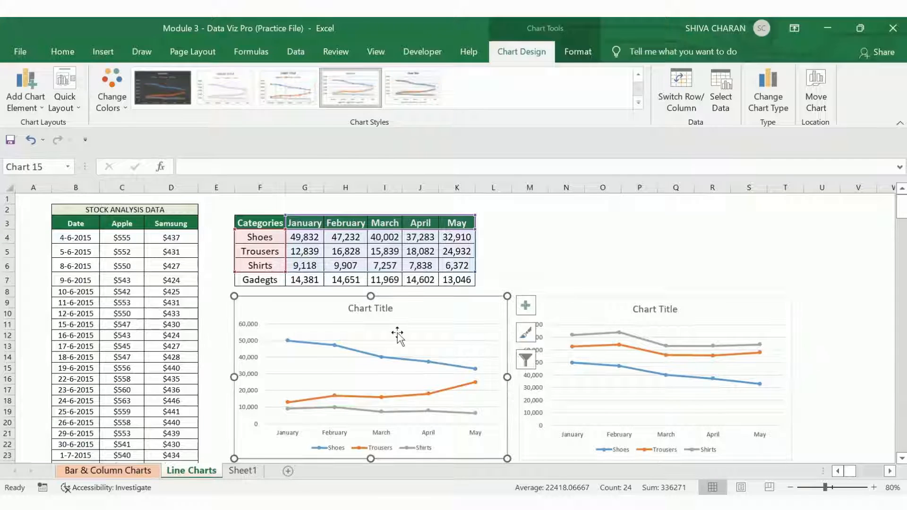
left_click(580, 312)
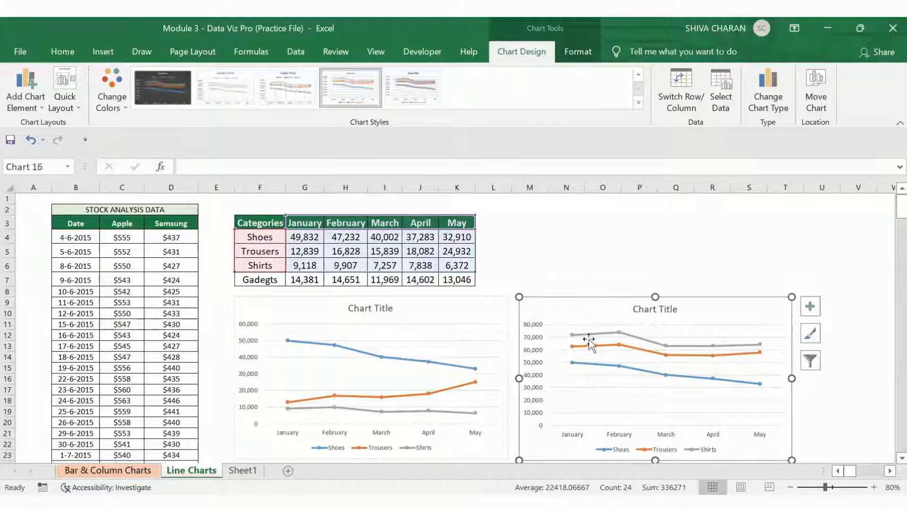
left_click(461, 305)
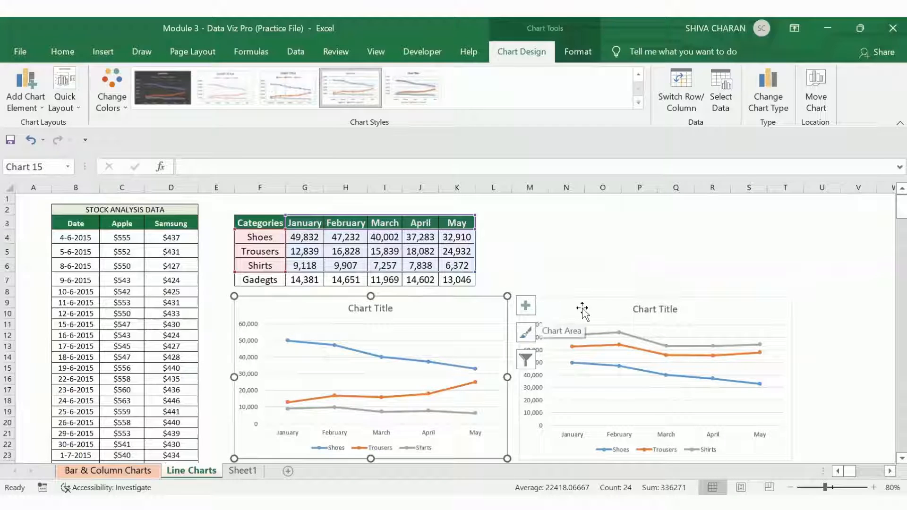
Step: Delete both line charts from the sheet
key("Delete")
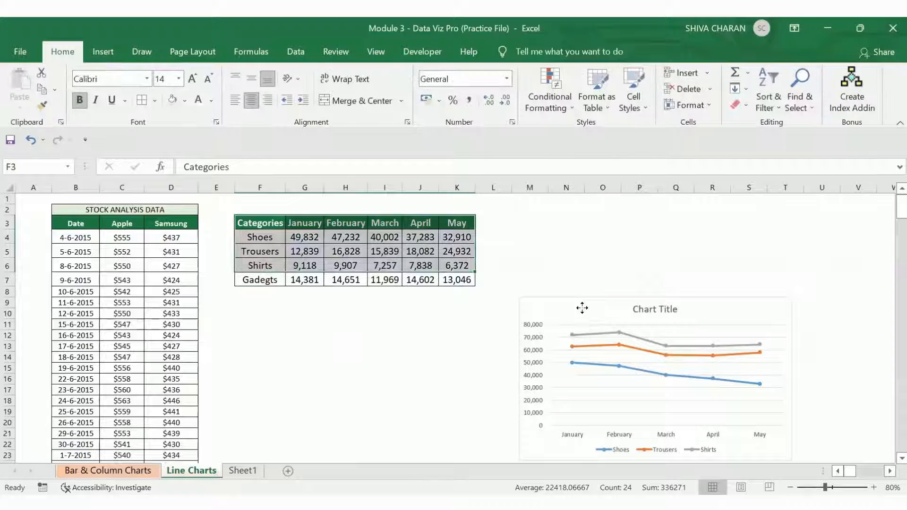
left_click(582, 310)
key("Delete")
Step: Delete columns F through K containing the Categories table
left_click(428, 357)
left_click_drag(259, 188, 316, 193)
left_click_drag(468, 184, 467, 186)
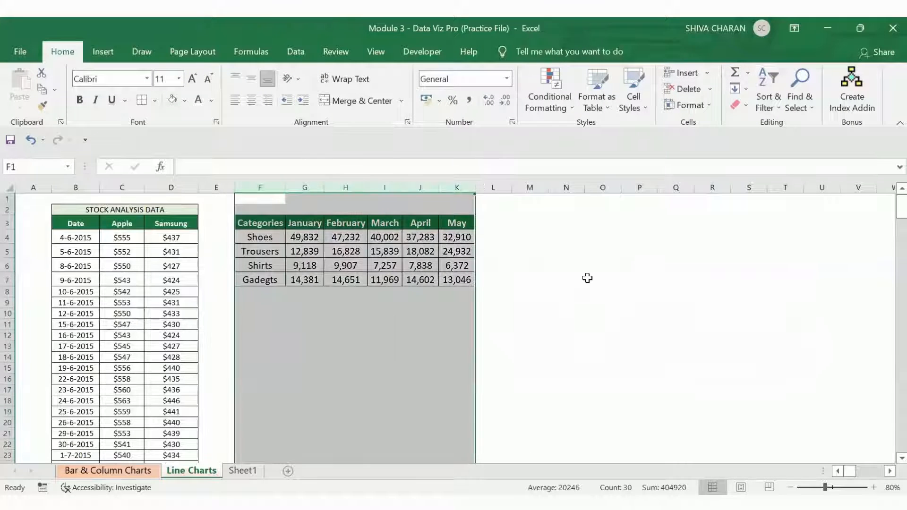
key("ctrl+minus")
left_click(585, 276)
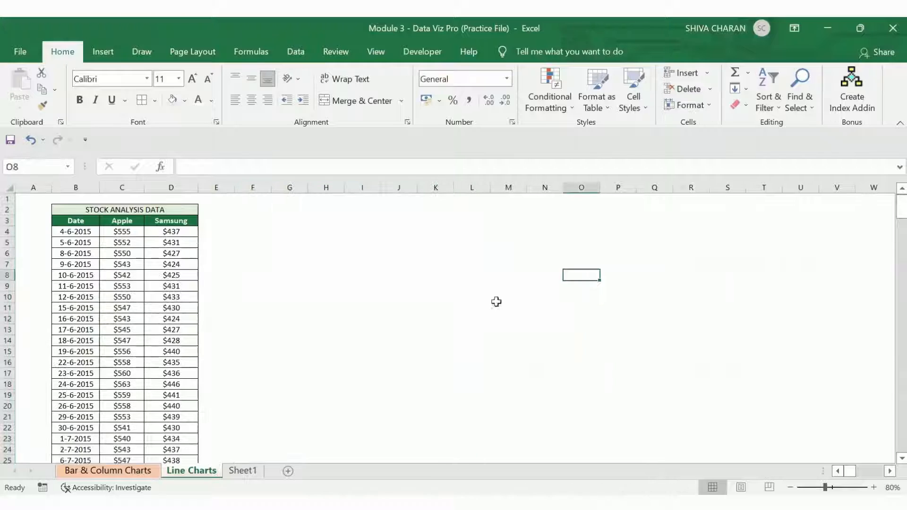
Step: Insert a 2-D Line chart of Apple prices by Date from B3:C256, widen it and place it beside the stock table
left_click(117, 219)
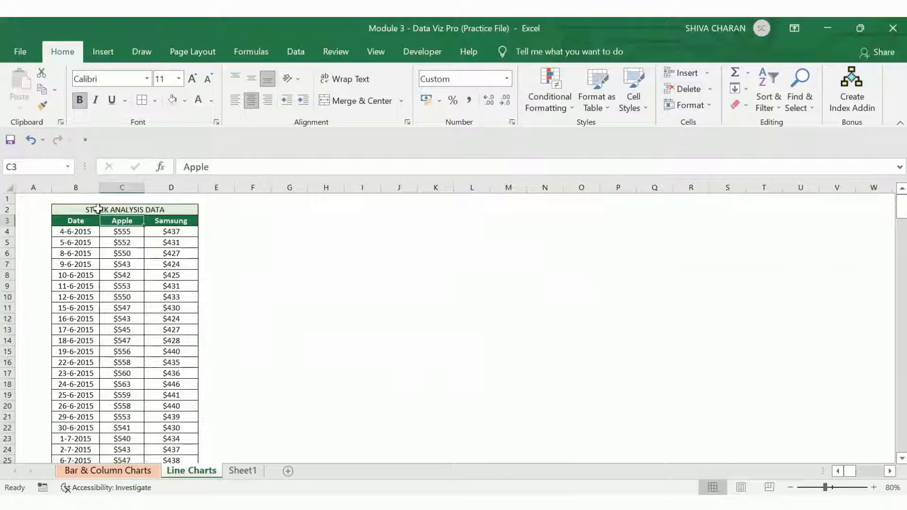
left_click(74, 209)
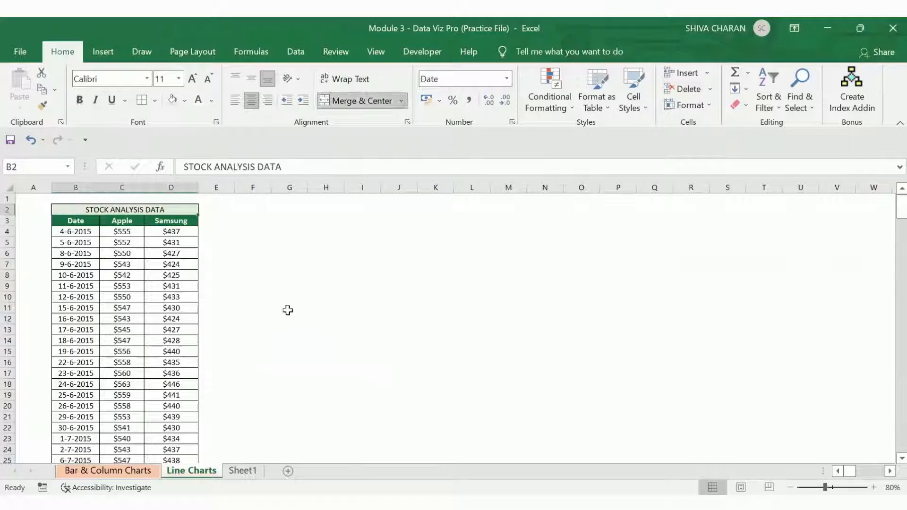
left_click(303, 318)
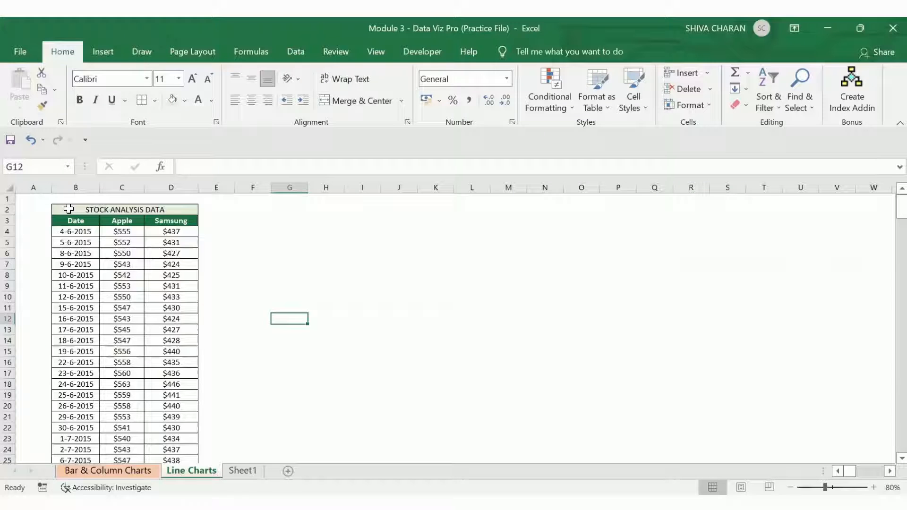
left_click_drag(69, 209, 139, 229)
left_click(64, 225)
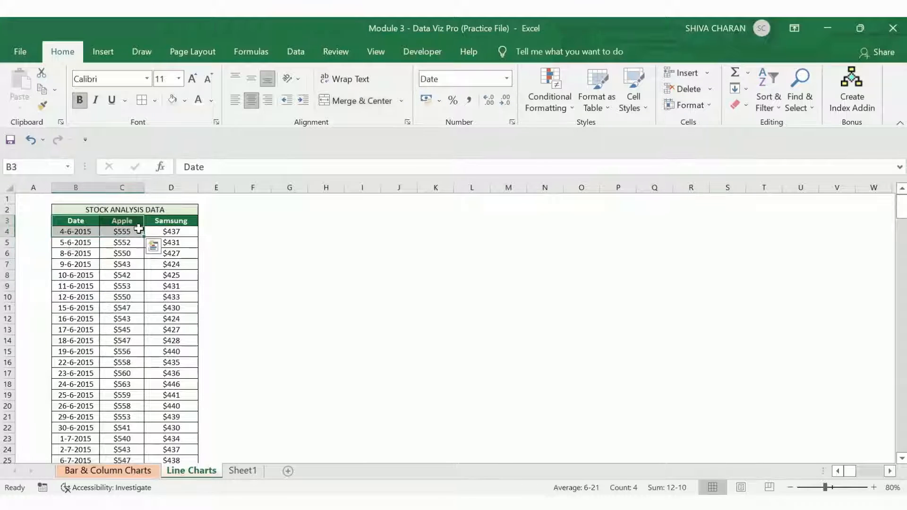
key("ctrl+shift+Down")
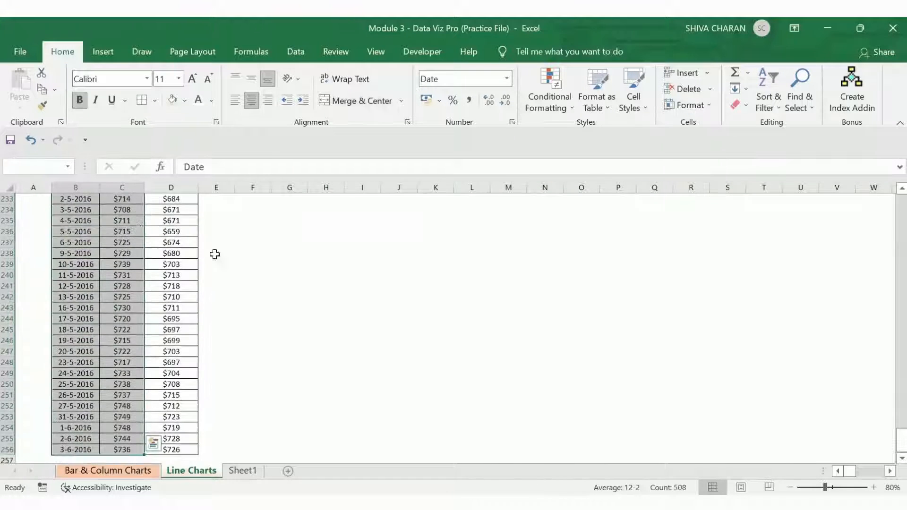
left_click_drag(890, 406, 890, 165)
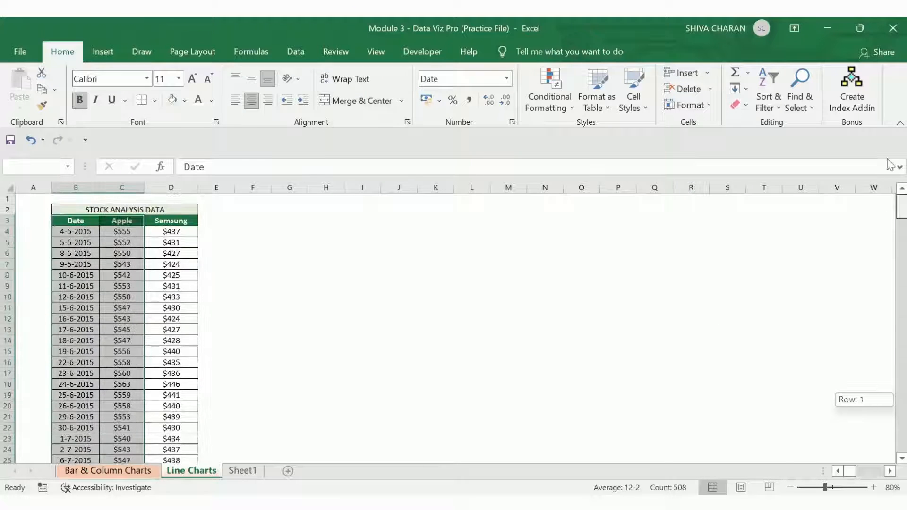
left_click(103, 51)
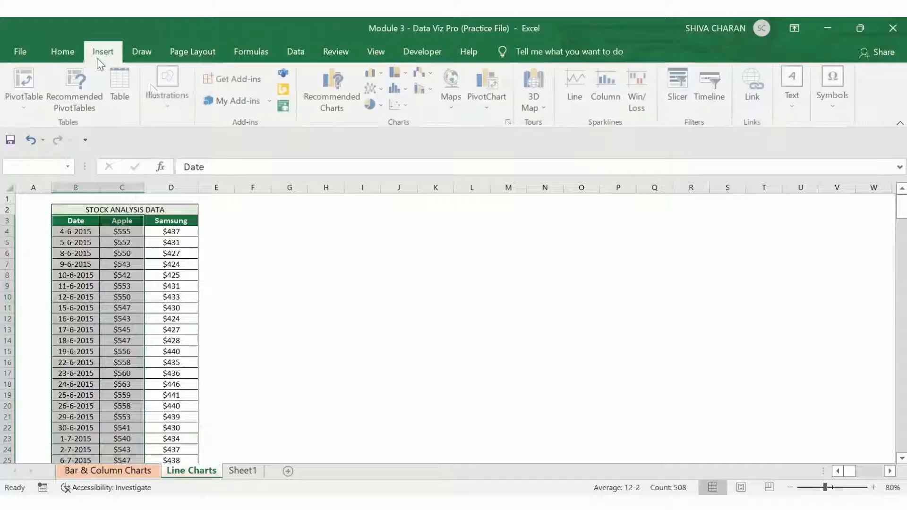
left_click(374, 89)
left_click(396, 138)
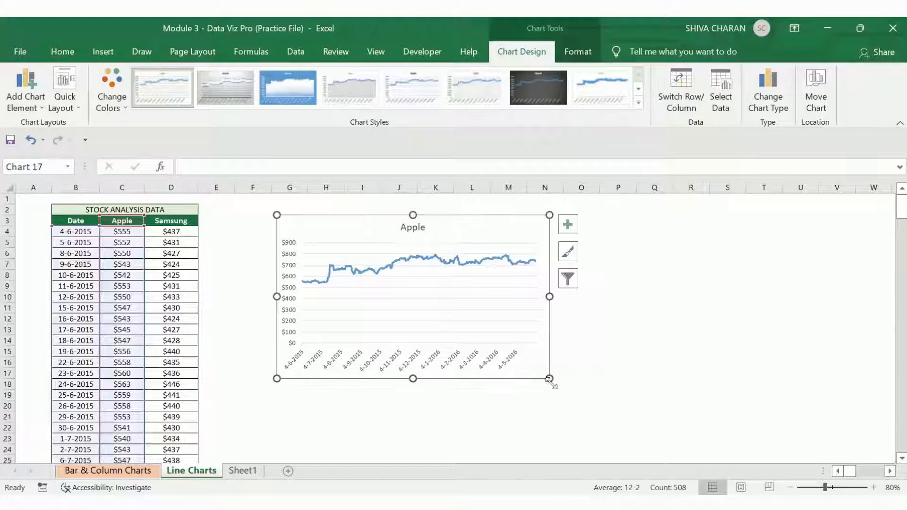
left_click_drag(550, 378, 664, 411)
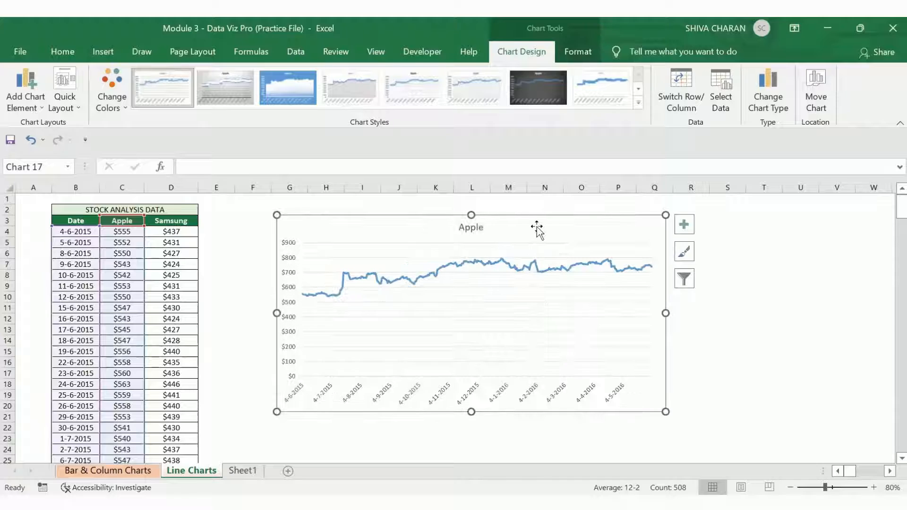
left_click_drag(537, 229, 485, 231)
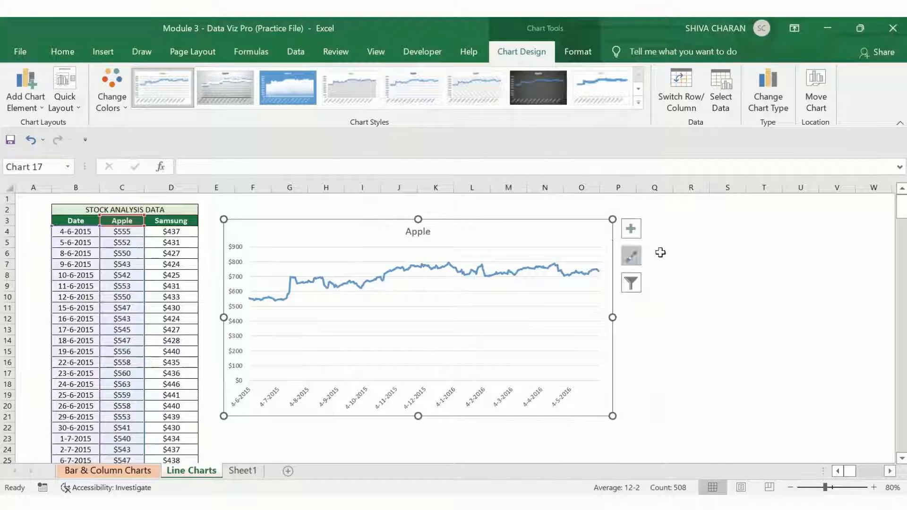
Step: Insert a 2-D Line chart of Samsung prices by Date from B3:B256 and D3:D256, and move it beside the Apple chart
left_click(62, 52)
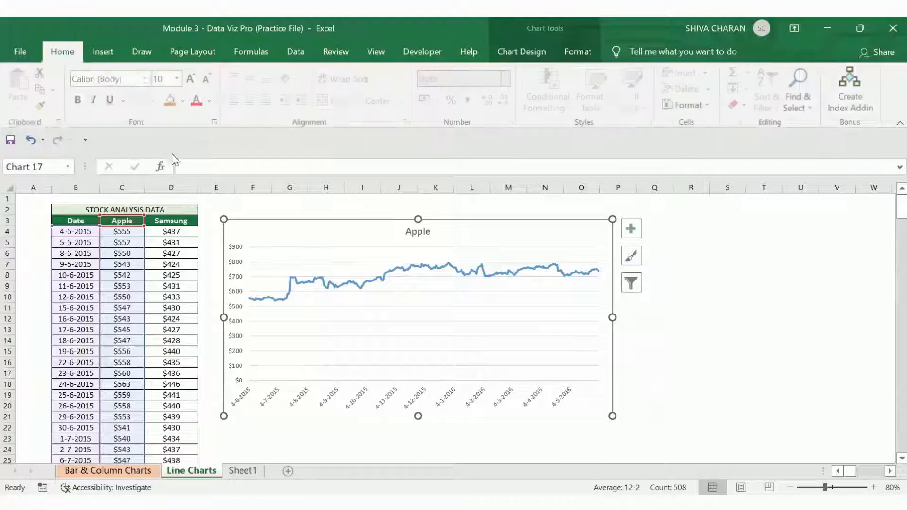
left_click(178, 222)
left_click(85, 221)
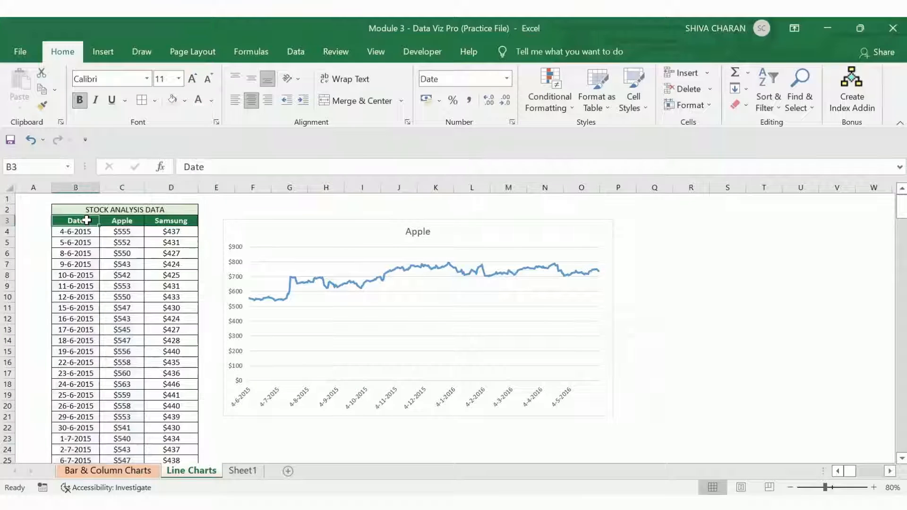
key("ctrl+shift+Down")
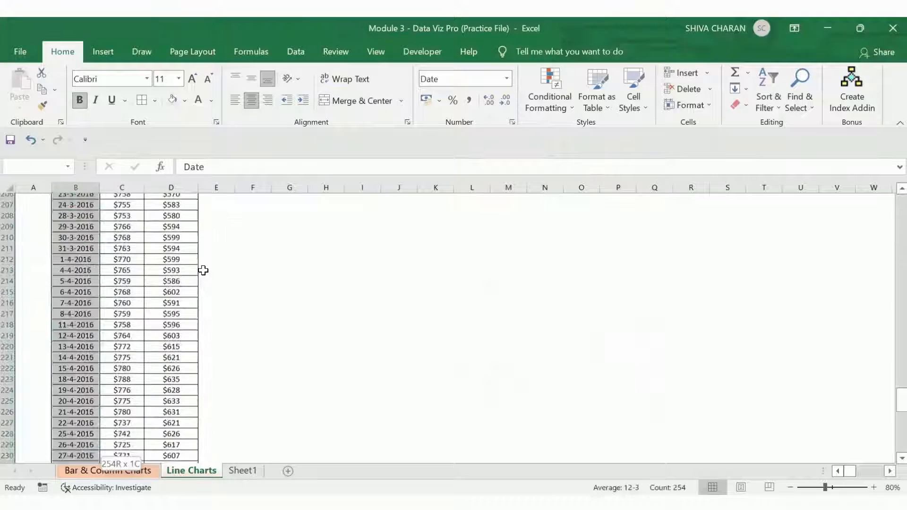
scroll(203, 270, "up", 20)
scroll(203, 269, "up", 4)
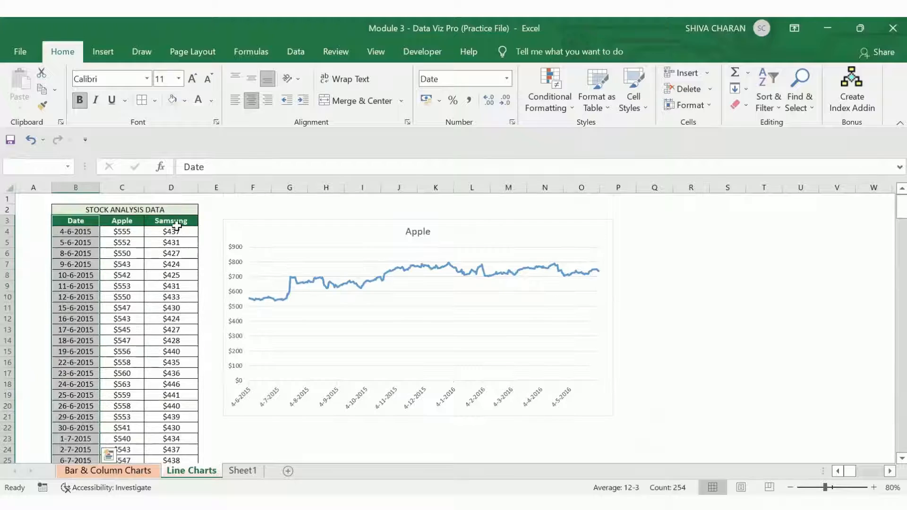
left_click(169, 221, "ctrl")
key("ctrl+shift+Down")
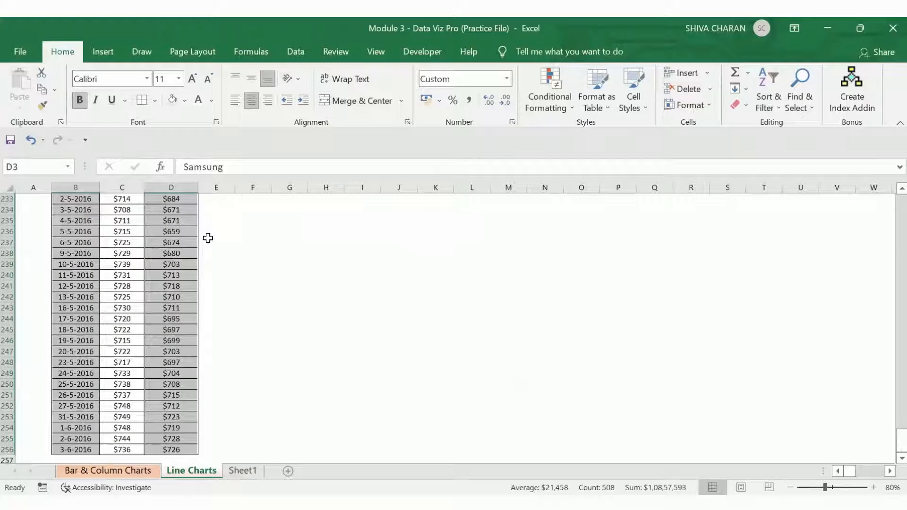
key("ctrl+BackSpace")
left_click(103, 52)
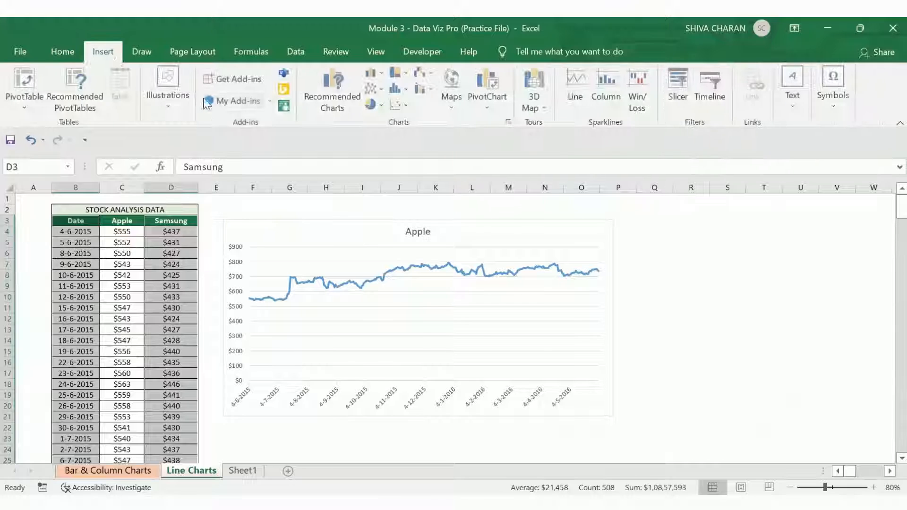
left_click(373, 88)
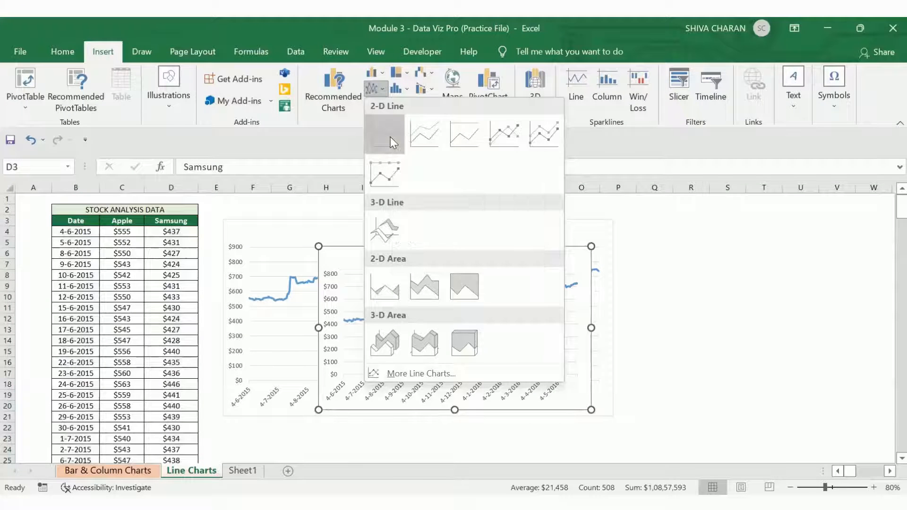
left_click(390, 137)
left_click_drag(543, 231, 803, 229)
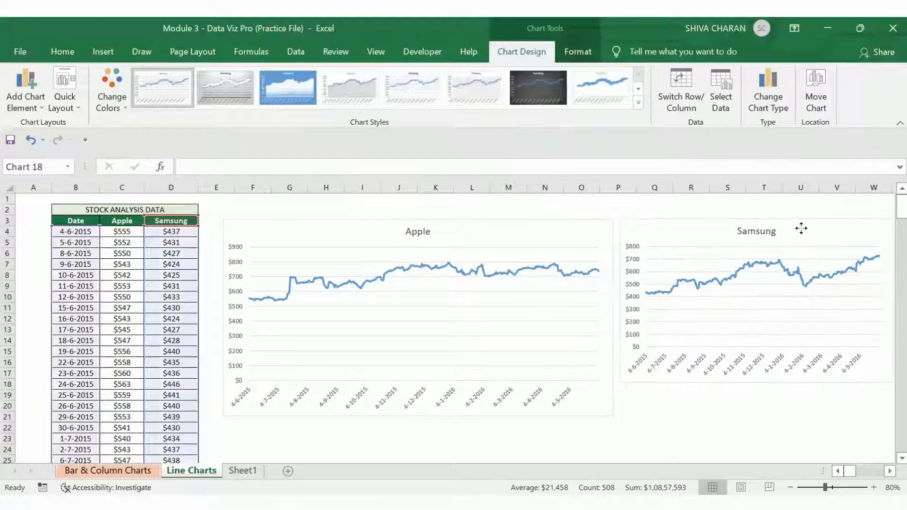
Step: Shrink the Apple chart, then reposition and resize the Samsung chart so both sit side by side
left_click(546, 232)
left_click_drag(613, 416, 550, 392)
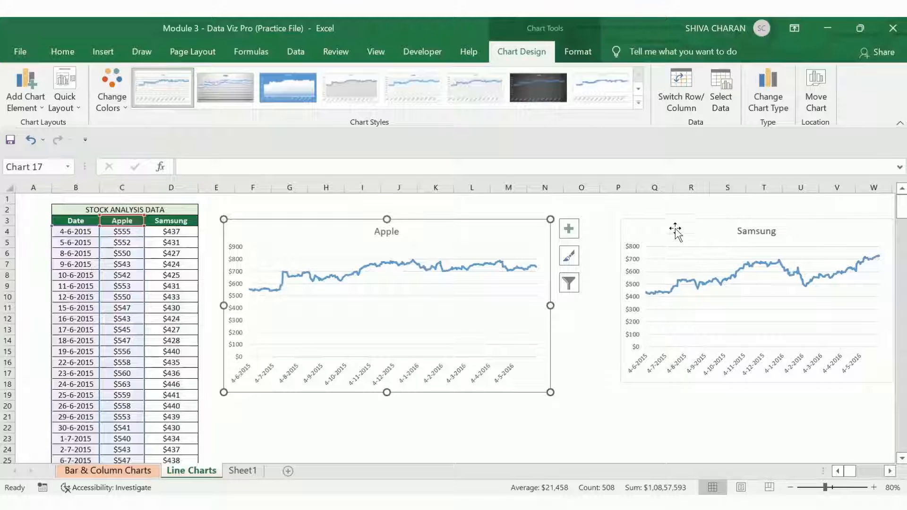
left_click_drag(674, 227, 614, 227)
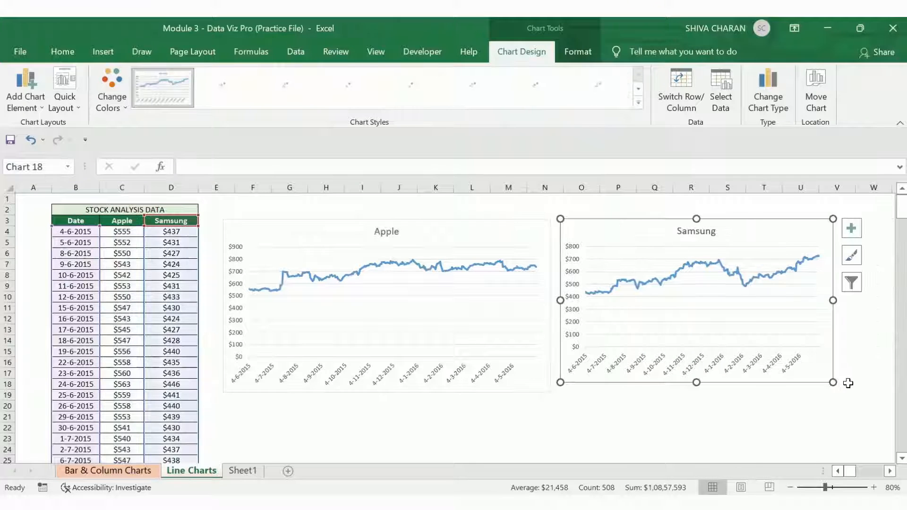
left_click_drag(833, 382, 857, 394)
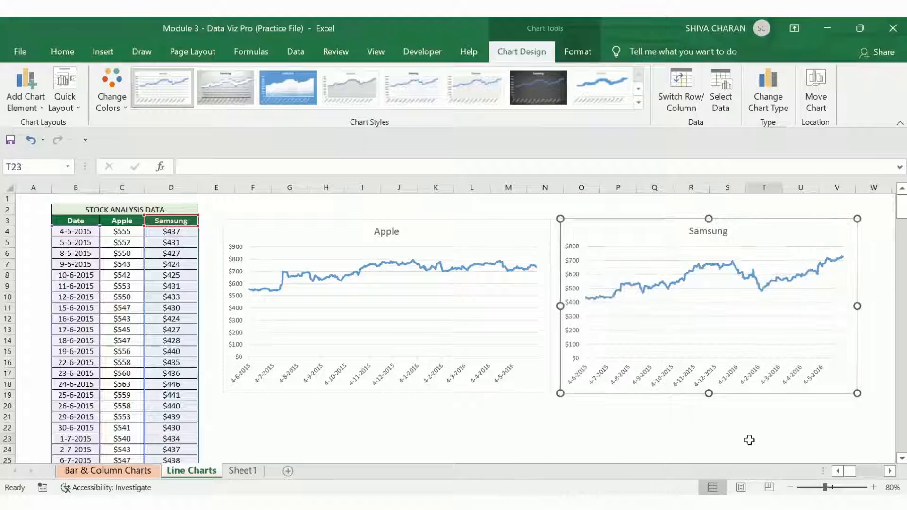
left_click(749, 439)
Step: Compare the Apple and Samsung charts, then delete the Samsung chart
left_click(473, 225)
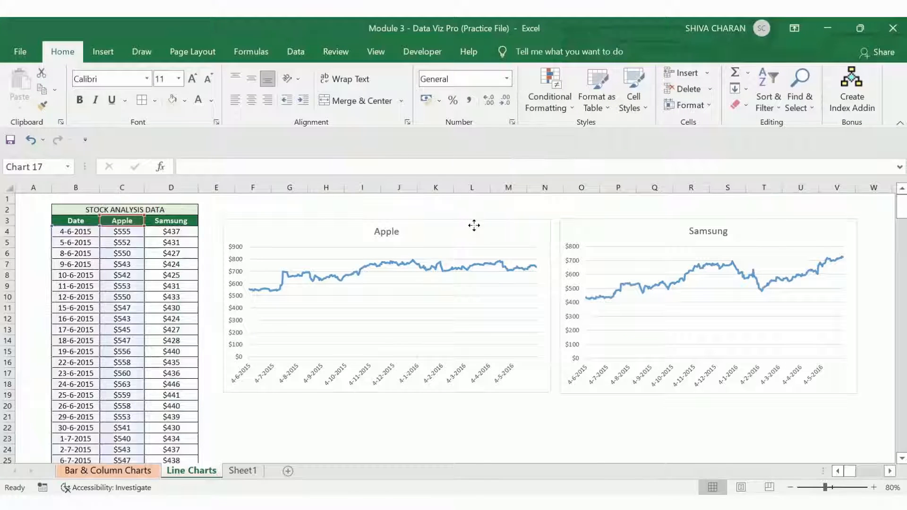
left_click(628, 220)
left_click(474, 243)
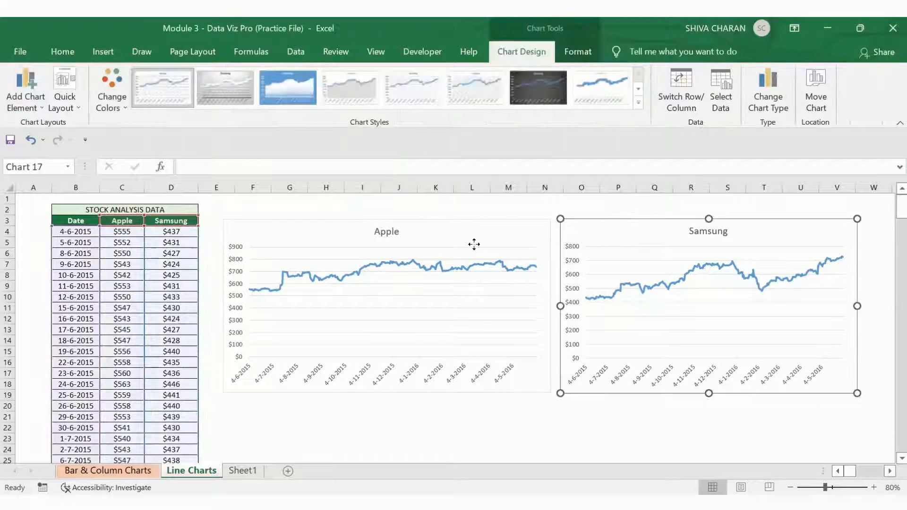
left_click(642, 235)
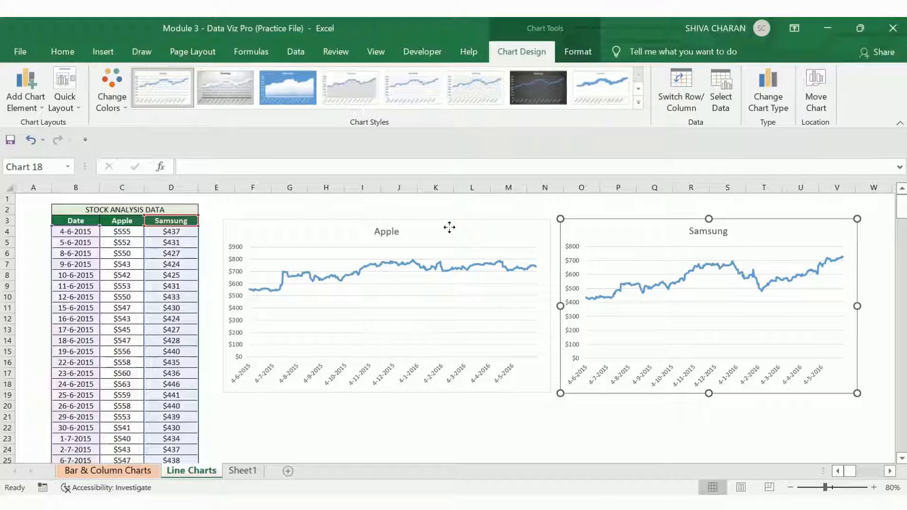
left_click(369, 340)
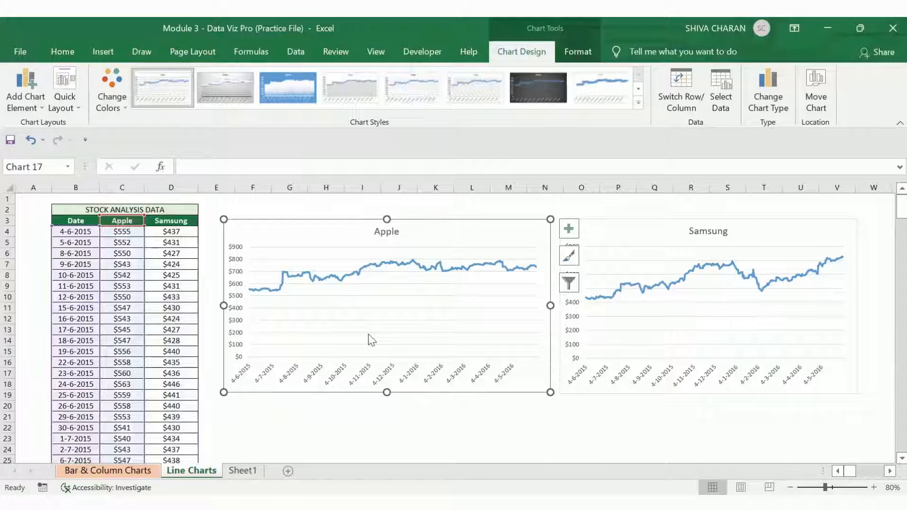
left_click(593, 227)
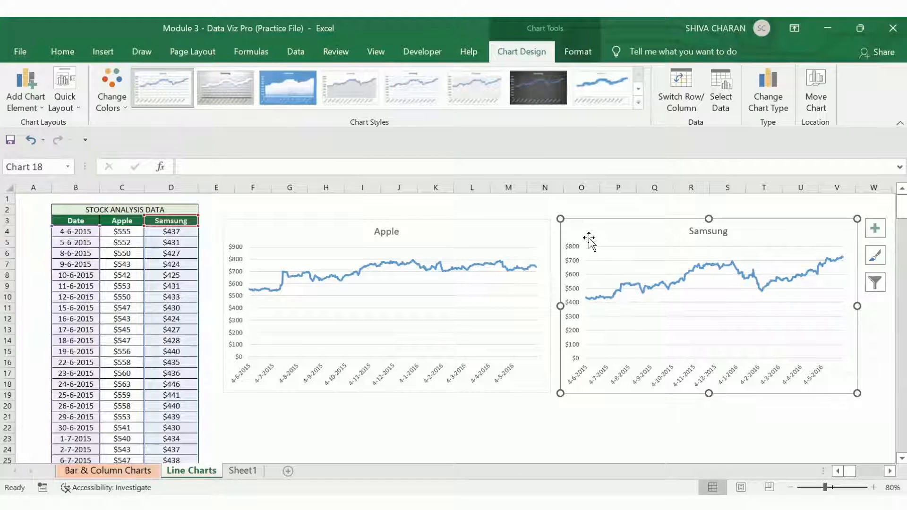
key("Delete")
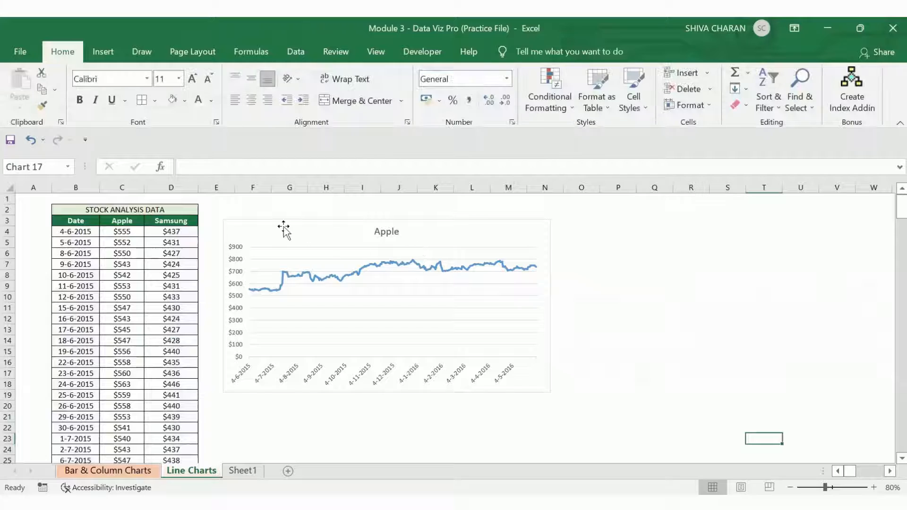
Step: Extend the Apple chart's highlighted source range to include the Samsung column, then undo the change
left_click(284, 229)
left_click(66, 52)
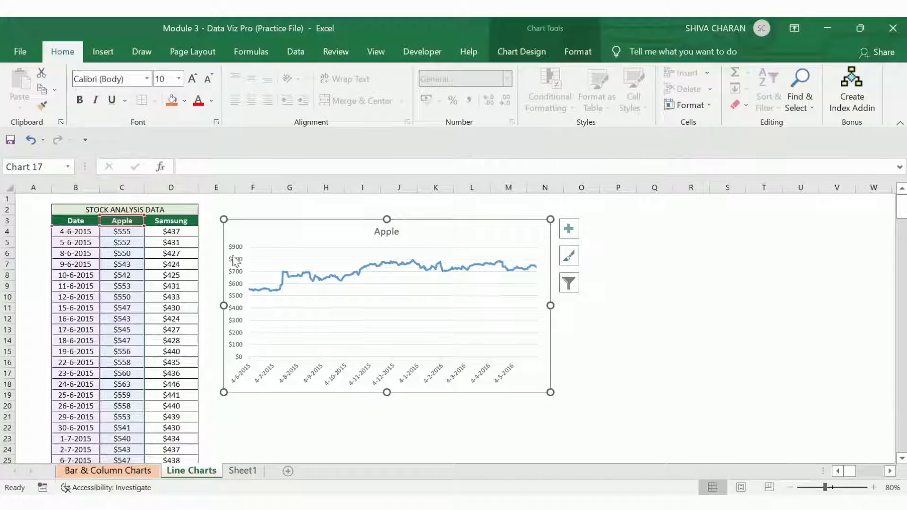
left_click_drag(143, 228, 143, 228)
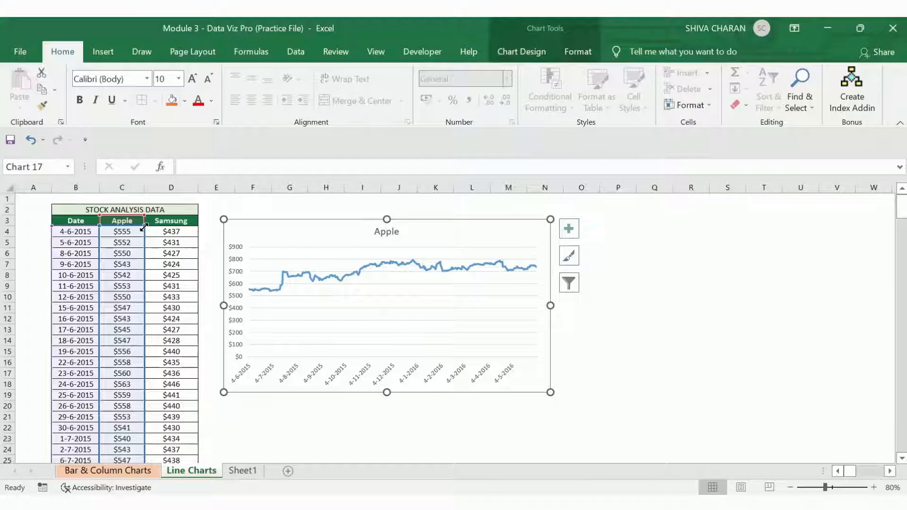
left_click_drag(176, 228, 190, 228)
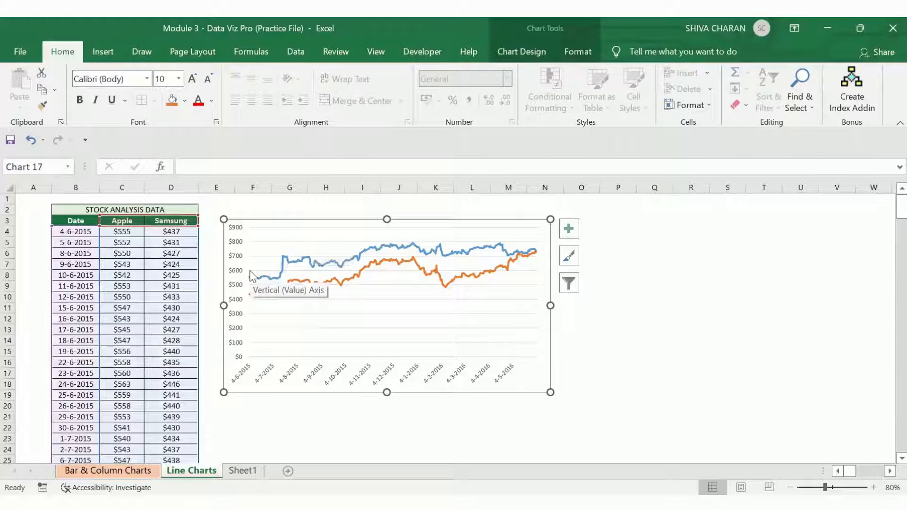
key("ctrl+z")
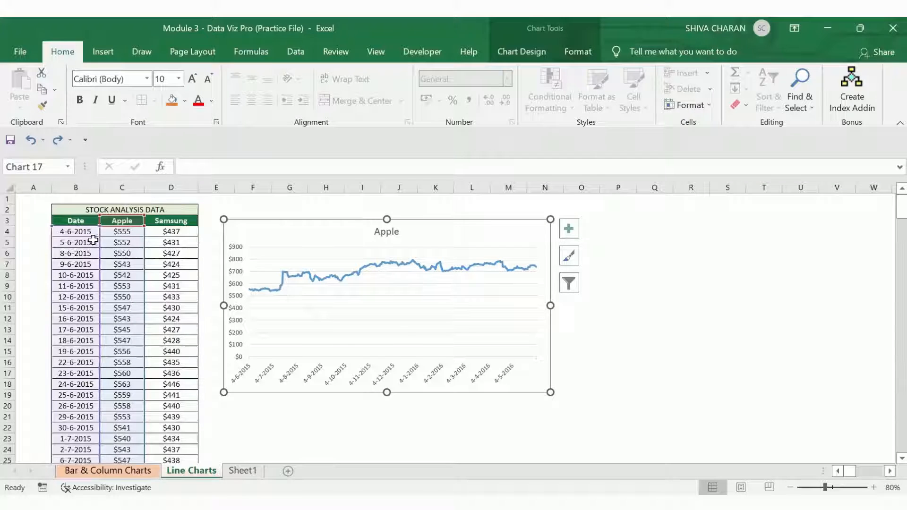
Step: Add a Samsung series to the Apple chart with name D3 and values D4:D256
right_click(287, 232)
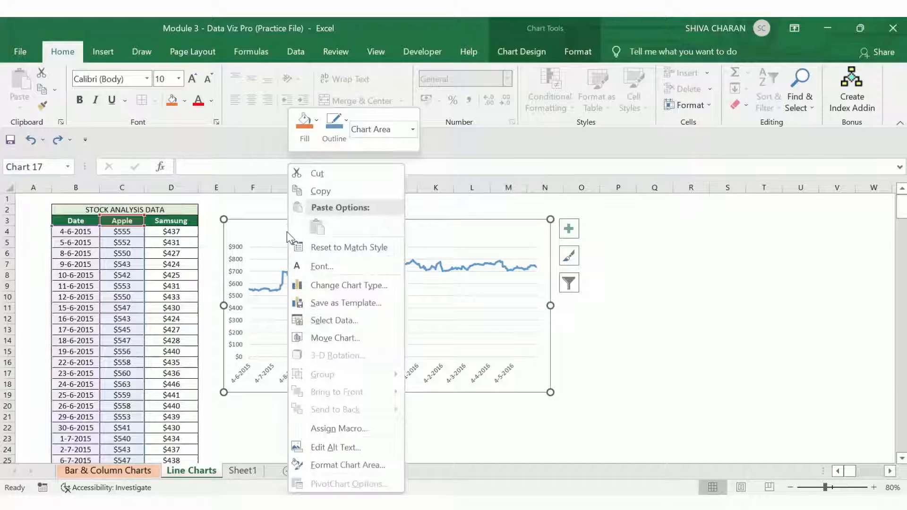
left_click(328, 321)
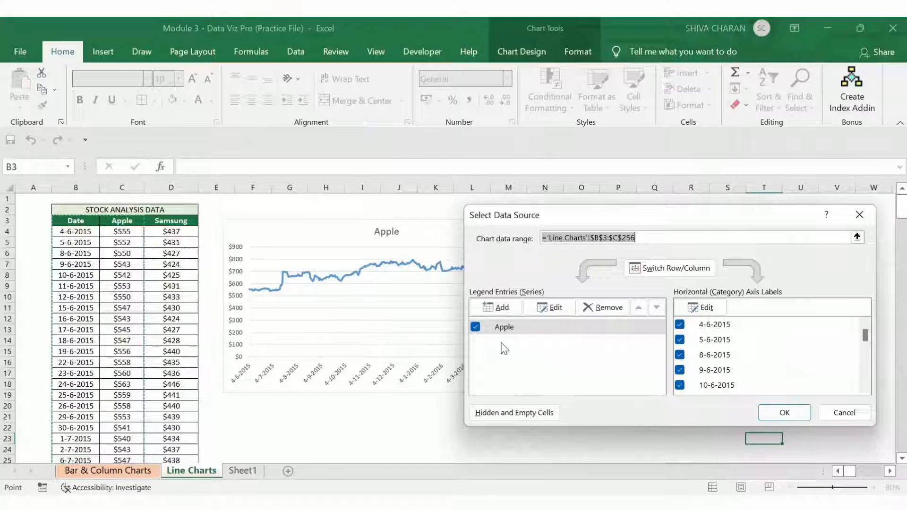
left_click(501, 310)
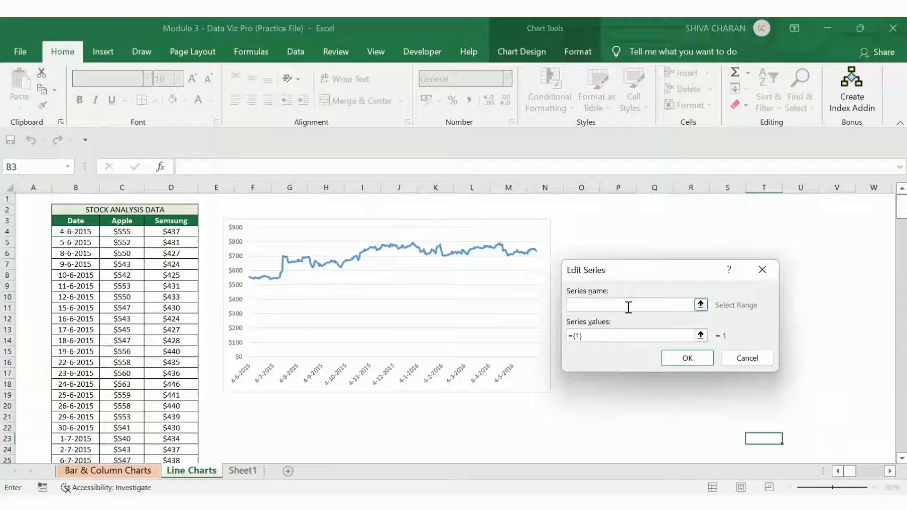
left_click(171, 222)
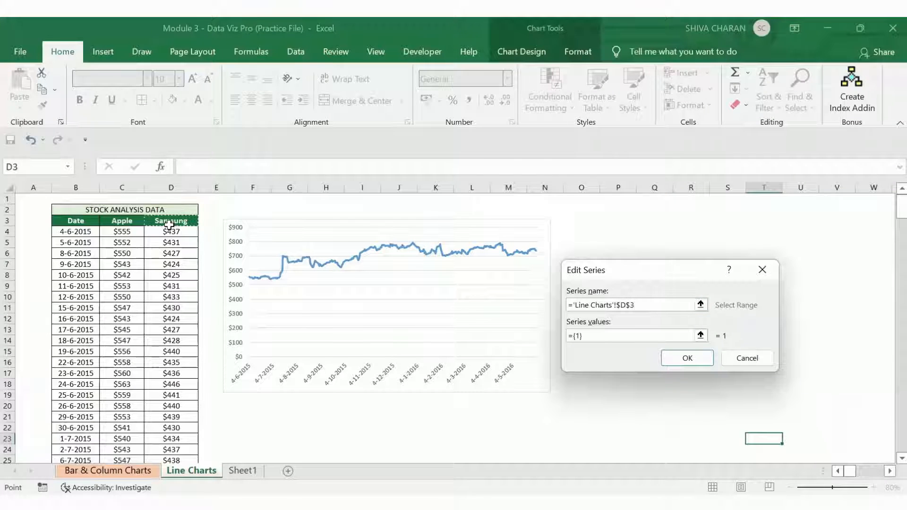
left_click(572, 334)
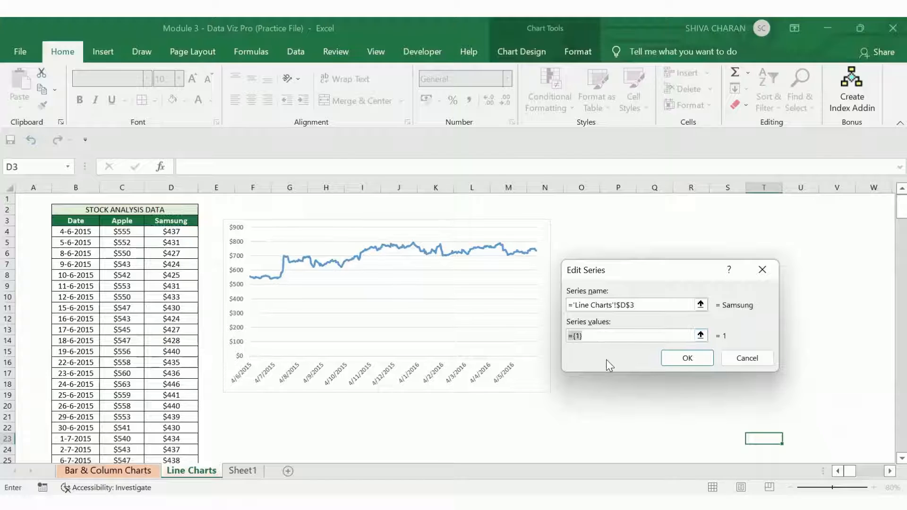
left_click(180, 232)
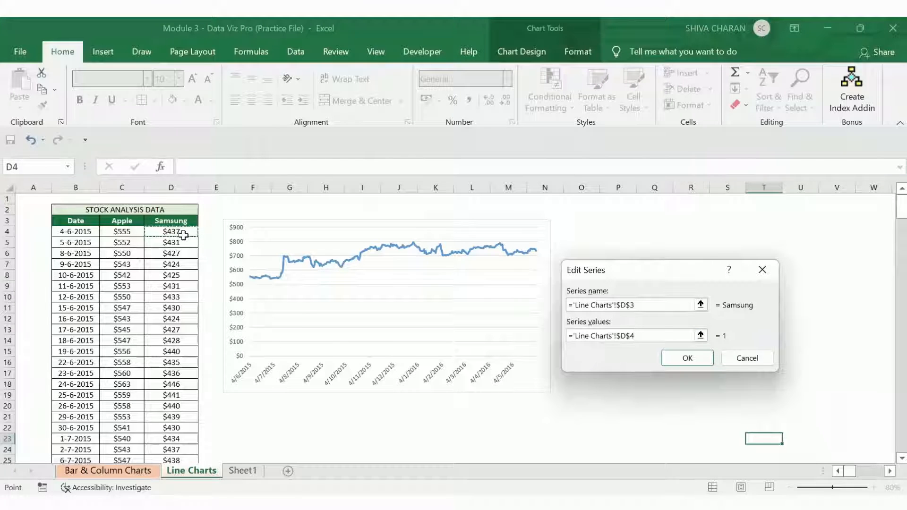
key("ctrl+shift+Down")
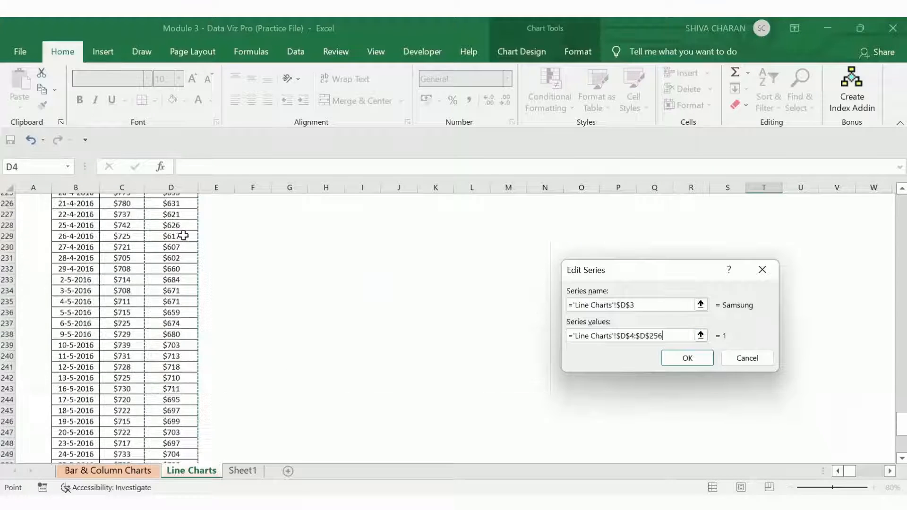
scroll(184, 235, "up", 20)
scroll(183, 234, "up", 8)
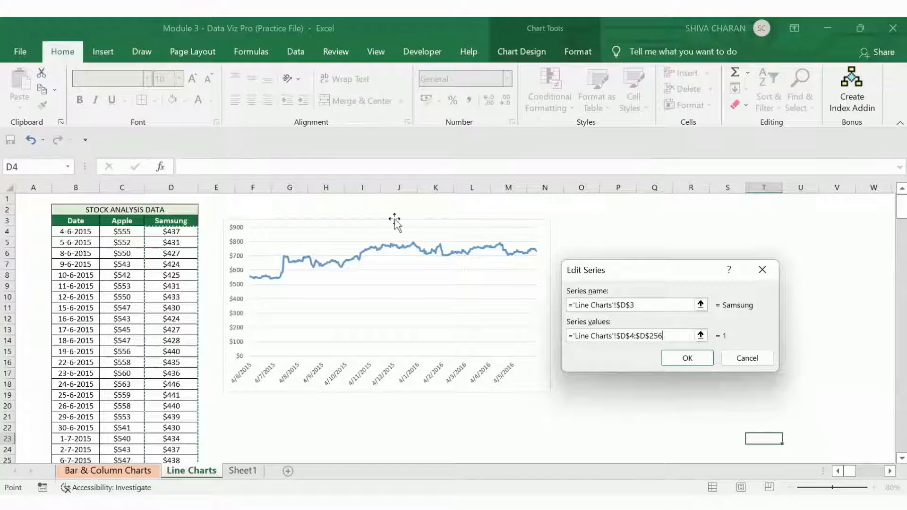
left_click(676, 358)
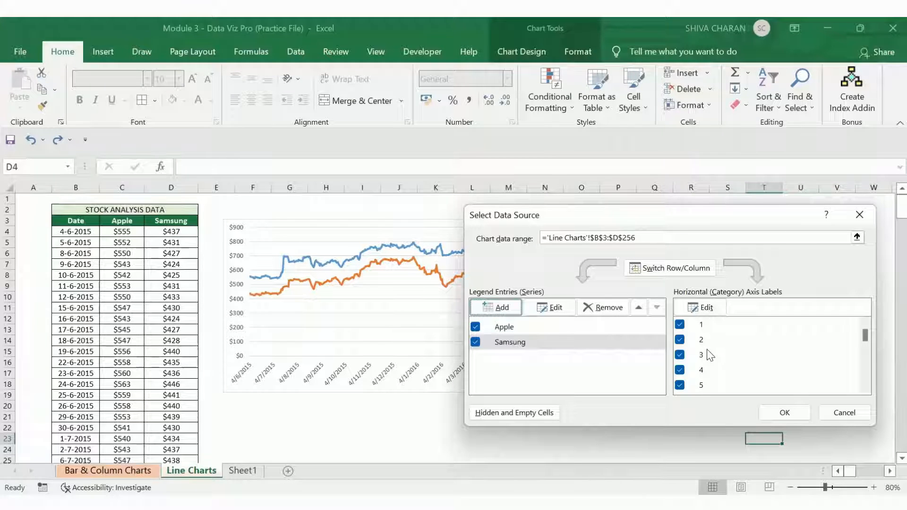
Step: Set the horizontal axis labels to the dates in B4:B256 and confirm the data source
left_click(707, 309)
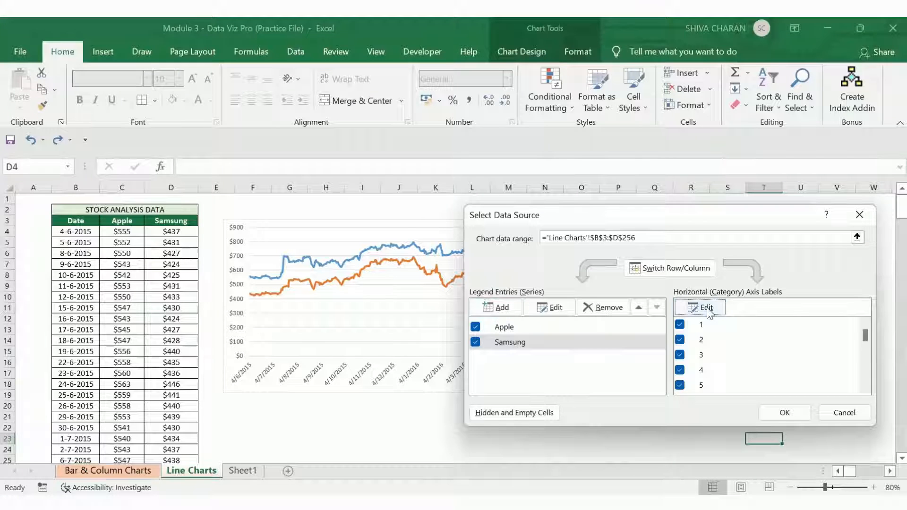
left_click(76, 231)
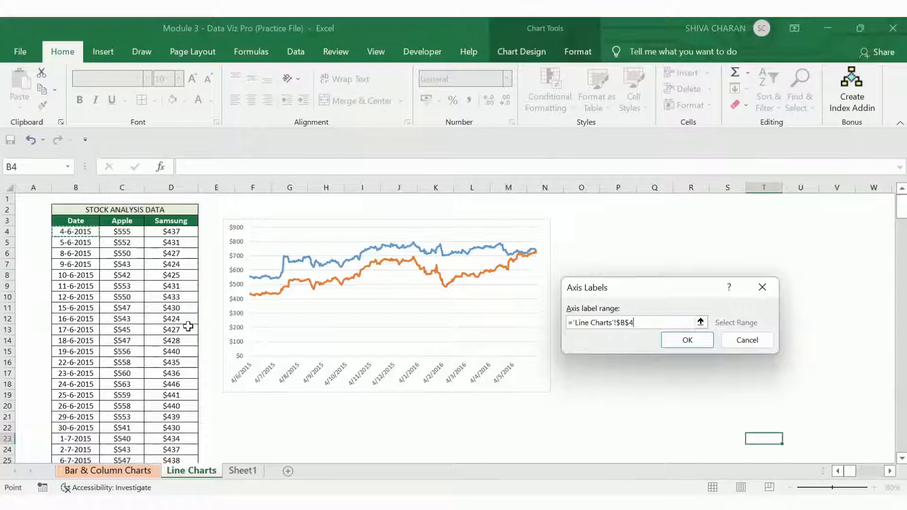
key("ctrl+shift+Down")
scroll(188, 326, "up", 8)
scroll(188, 326, "up", 20)
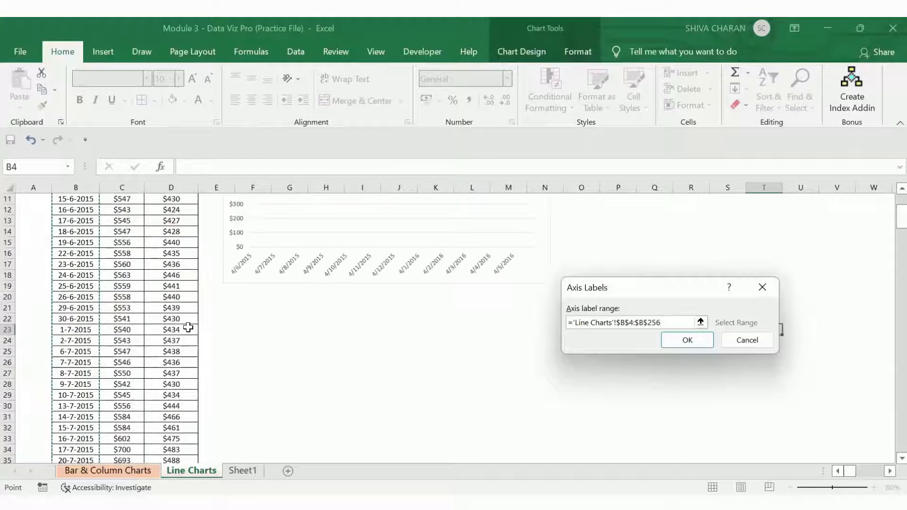
left_click(685, 340)
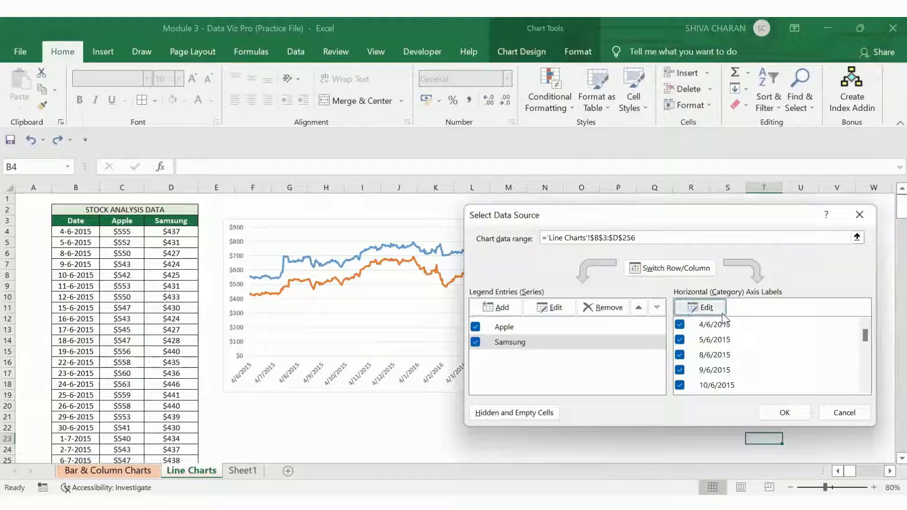
left_click(791, 411)
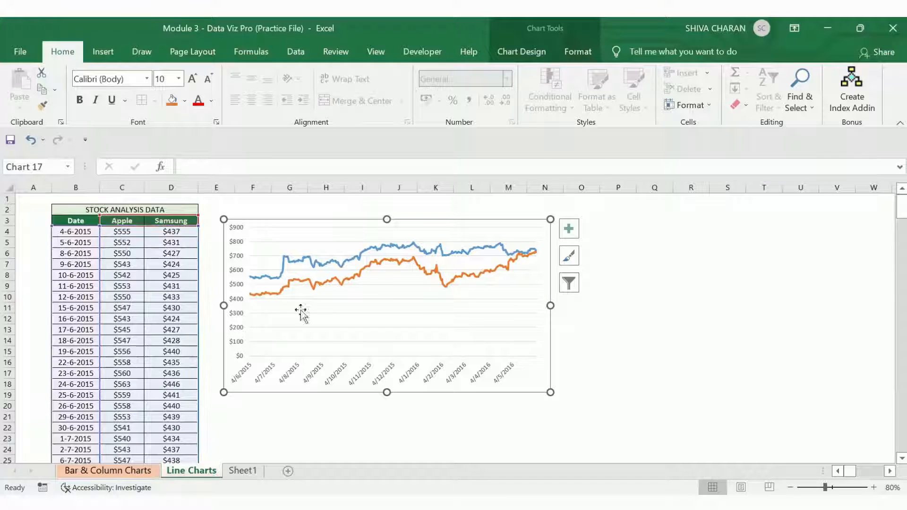
Step: Open the chart's Select Data Source dialog to review its series and axis labels, then close it
right_click(316, 320)
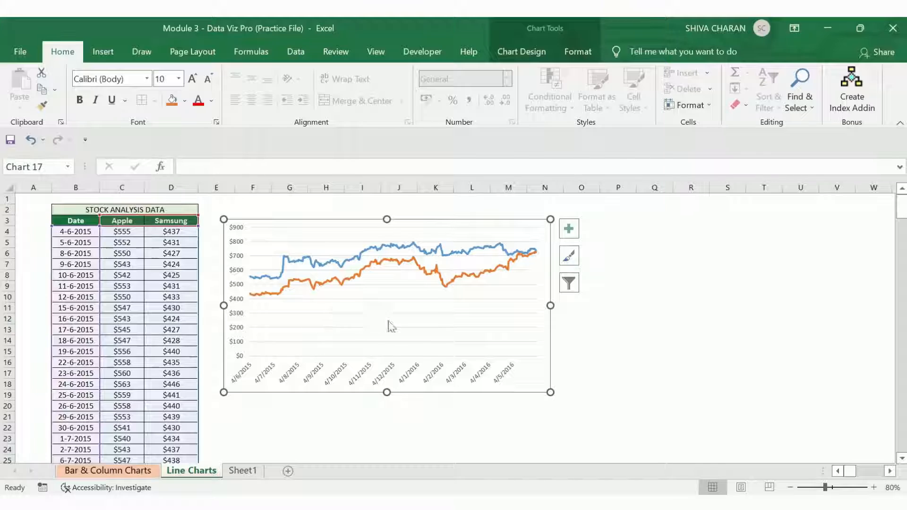
right_click(542, 378)
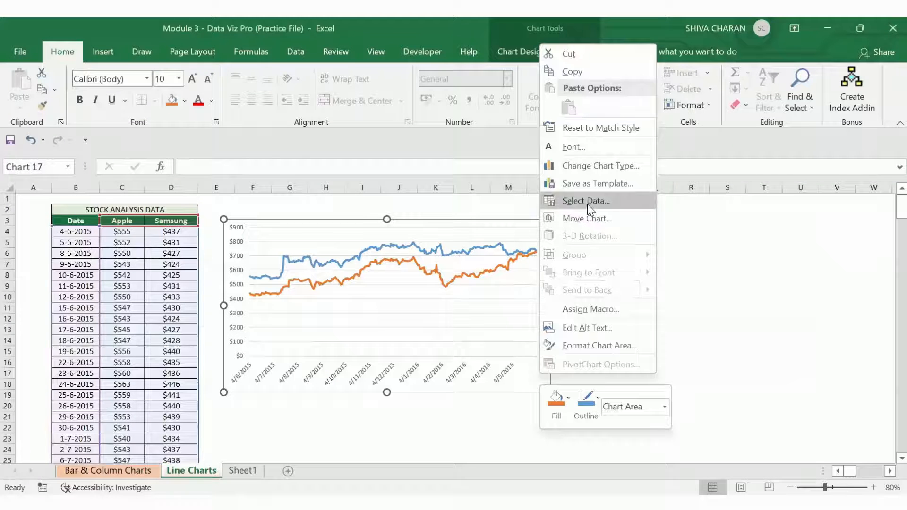
key("Return")
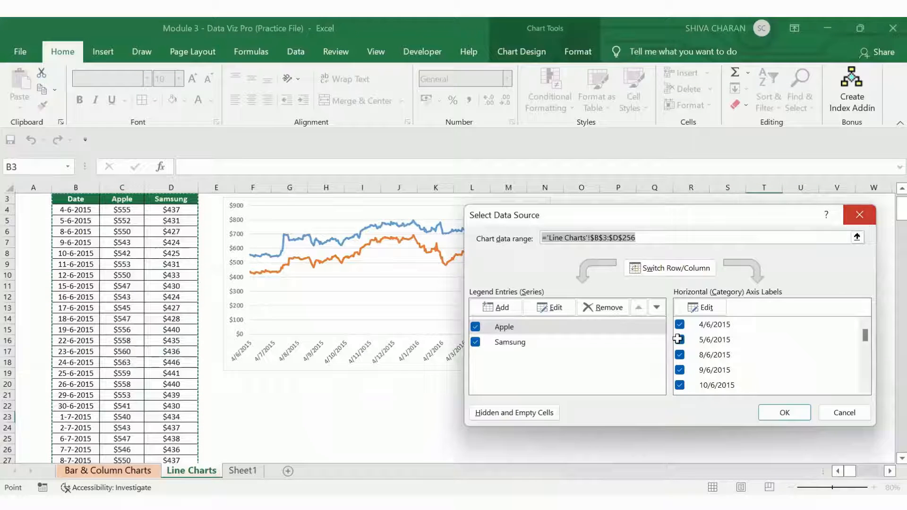
key("Escape")
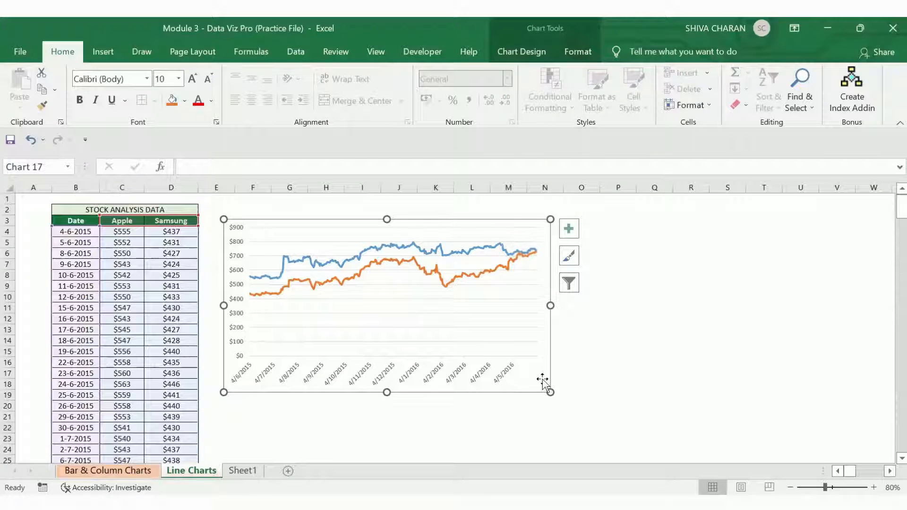
Step: Enlarge the combined Apple and Samsung chart so it spans about columns F to R
left_click_drag(540, 378, 685, 421)
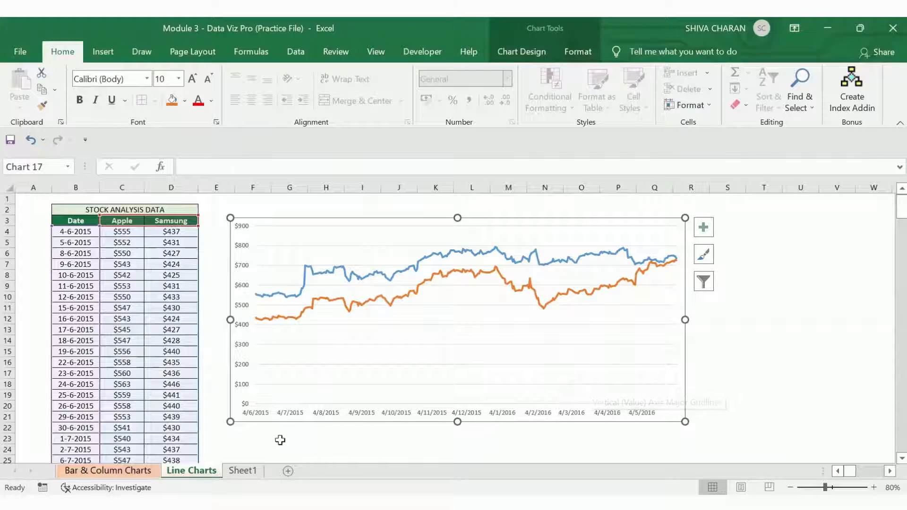
left_click(771, 372)
Step: Open the Format Axis pane for the chart's vertical value axis
left_click(237, 249)
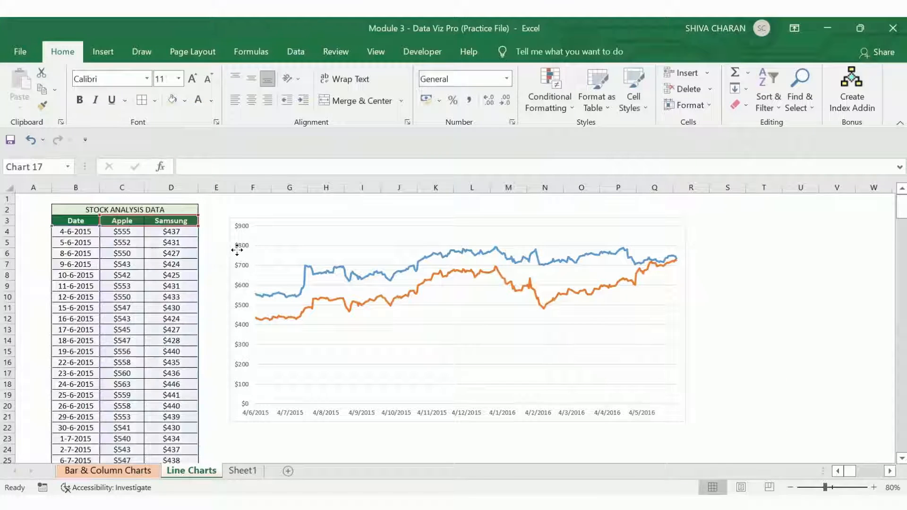
left_click(236, 250)
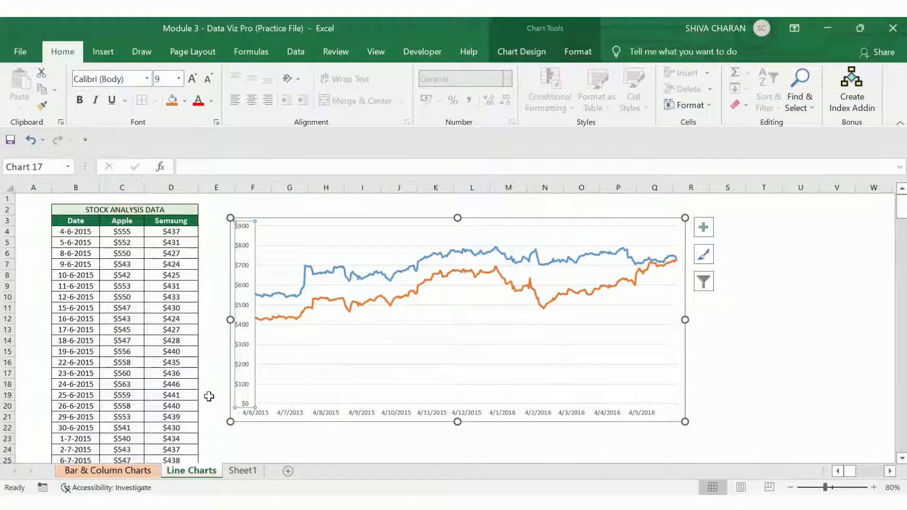
left_click(276, 415)
left_click(275, 415)
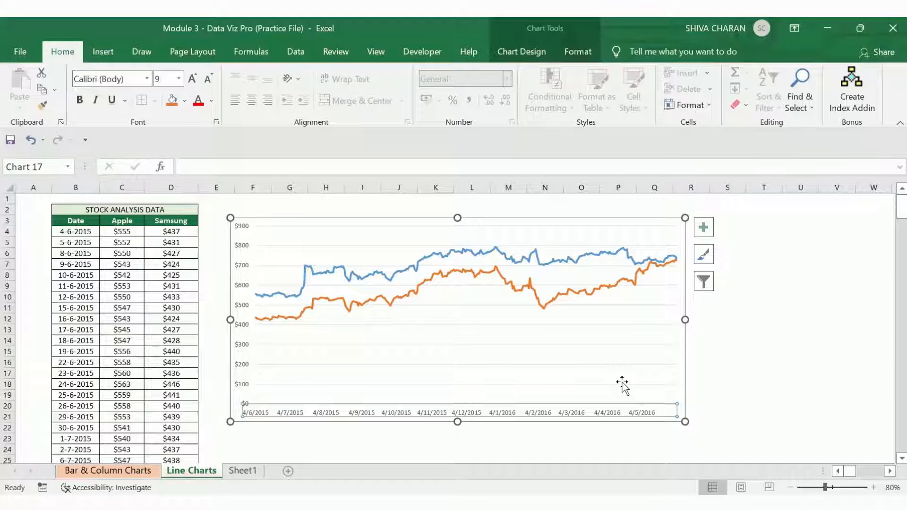
left_click(761, 383)
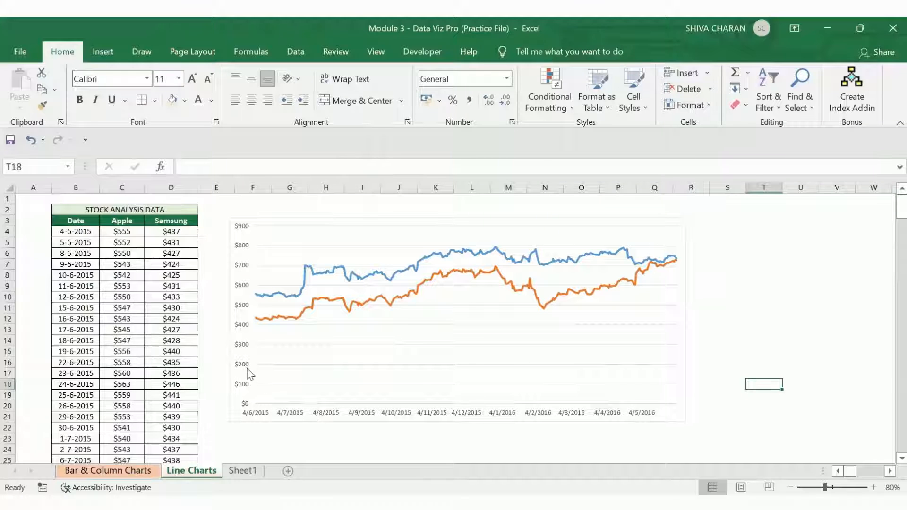
left_click(245, 273)
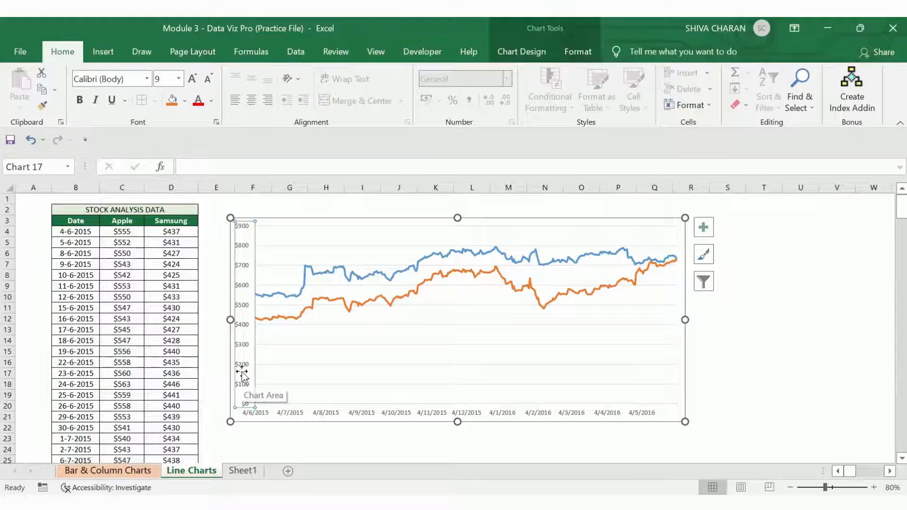
right_click(244, 344)
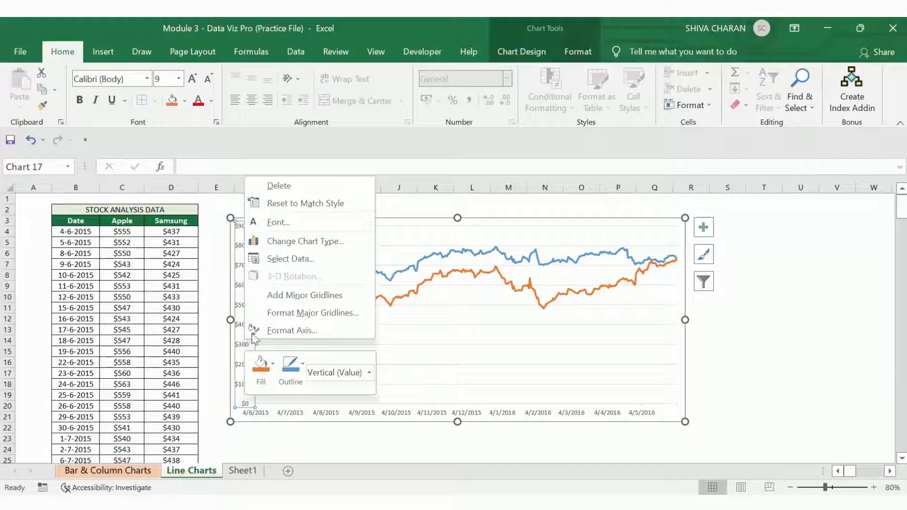
left_click(286, 330)
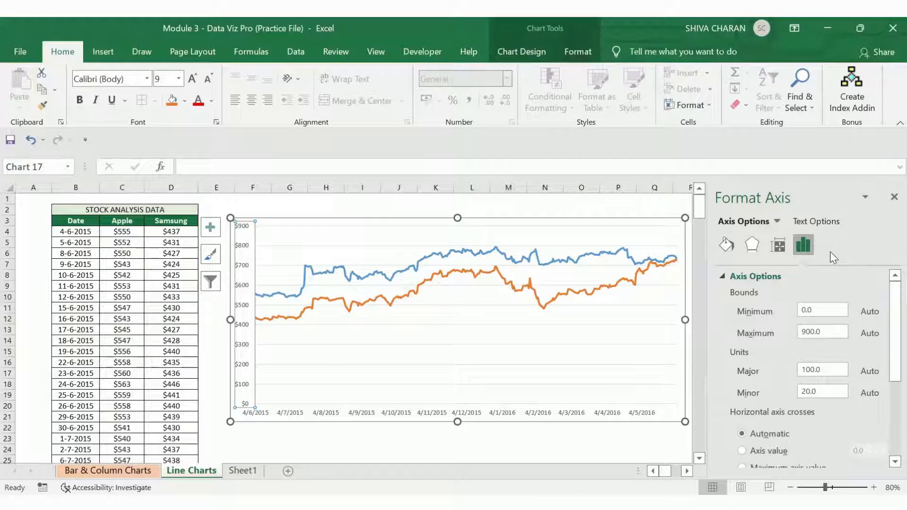
Step: Browse the axis's fill, line, effects, size and axis option categories in the Format Axis pane
left_click(722, 243)
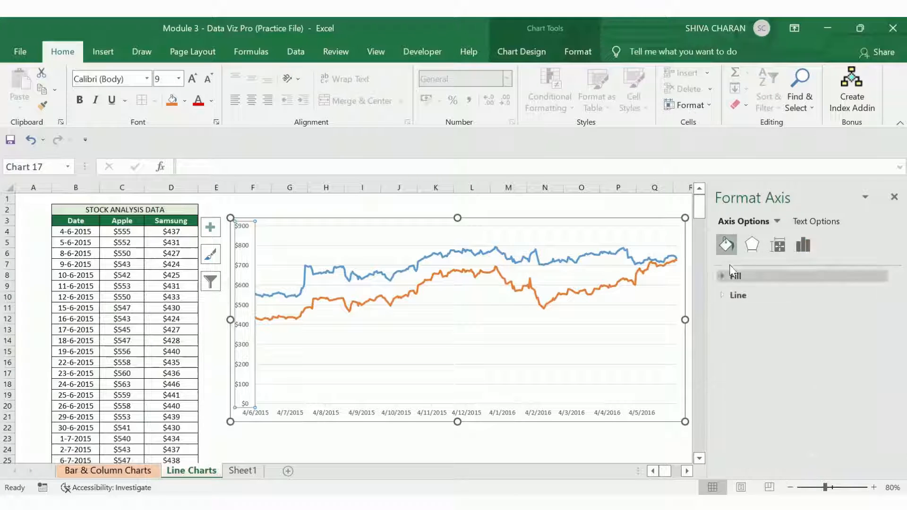
left_click(726, 276)
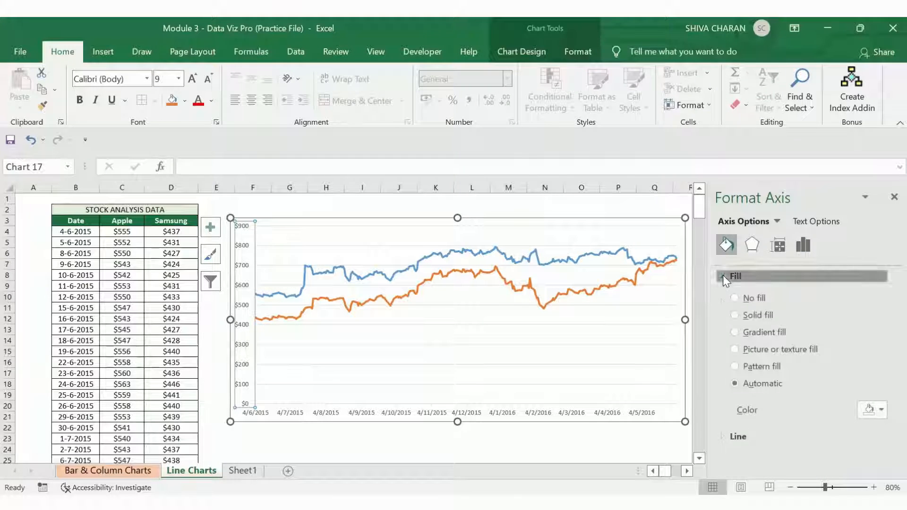
left_click(722, 276)
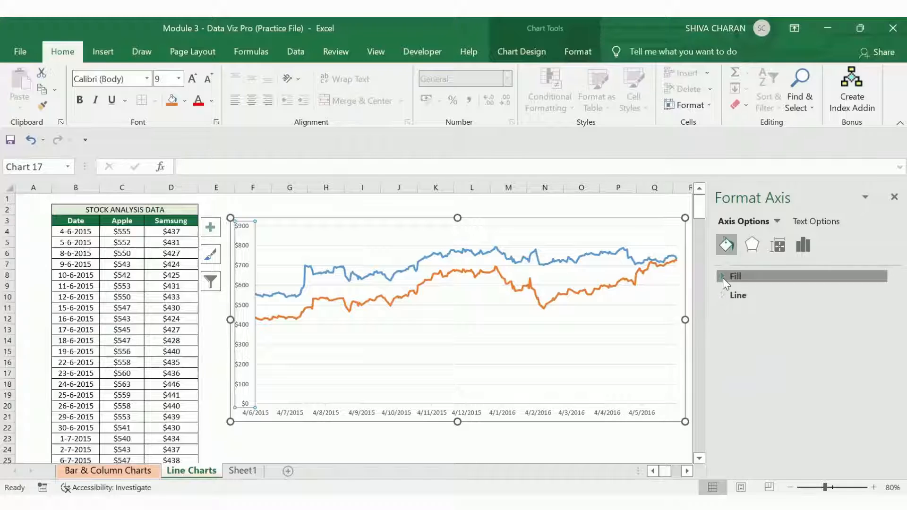
left_click(723, 277)
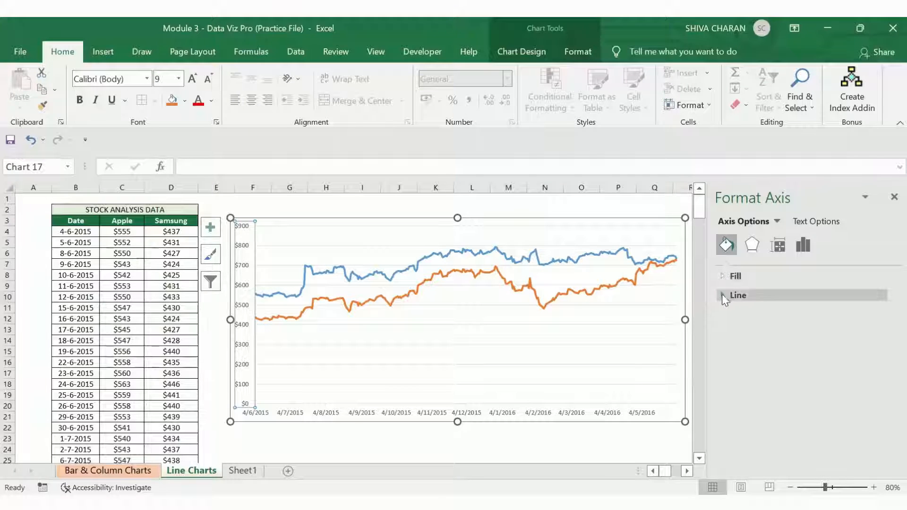
left_click(721, 295)
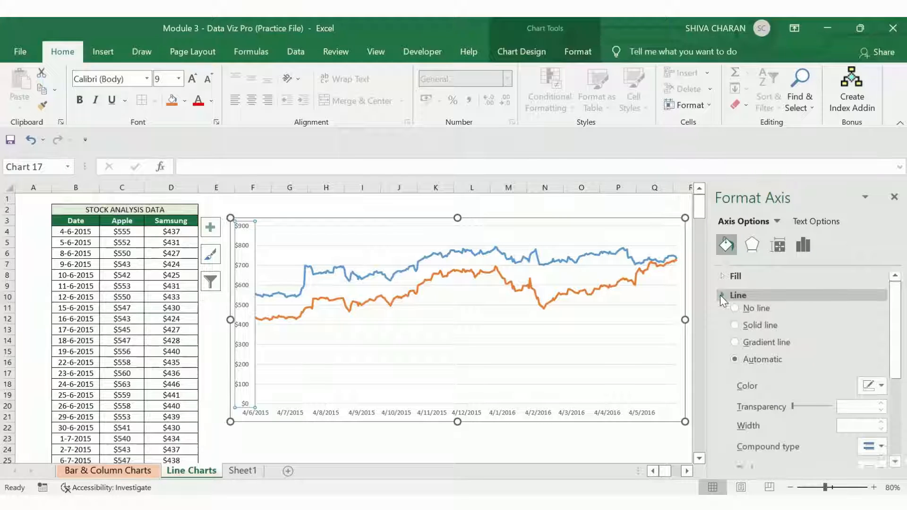
left_click(720, 294)
left_click(751, 251)
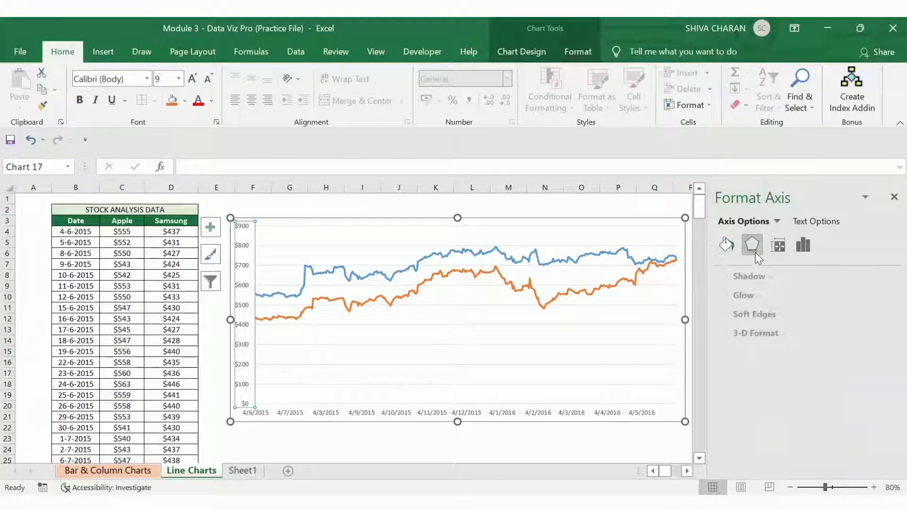
left_click(779, 249)
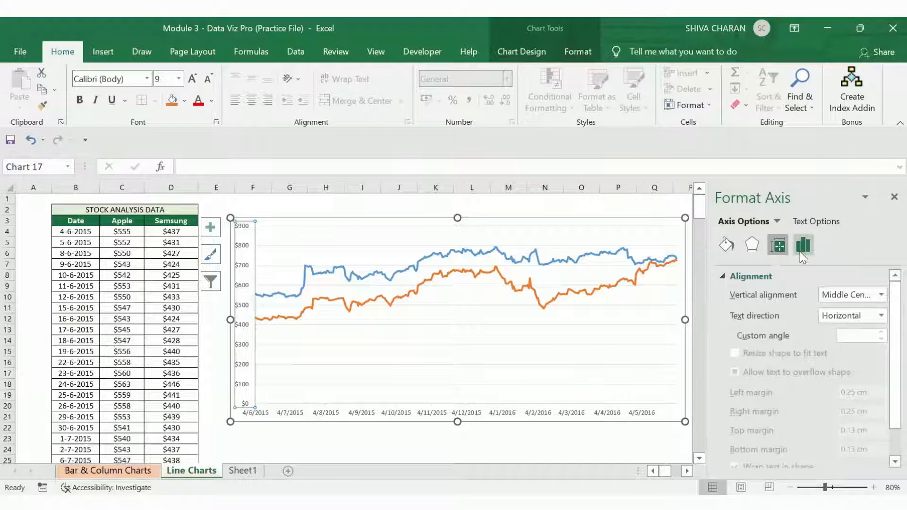
left_click(802, 246)
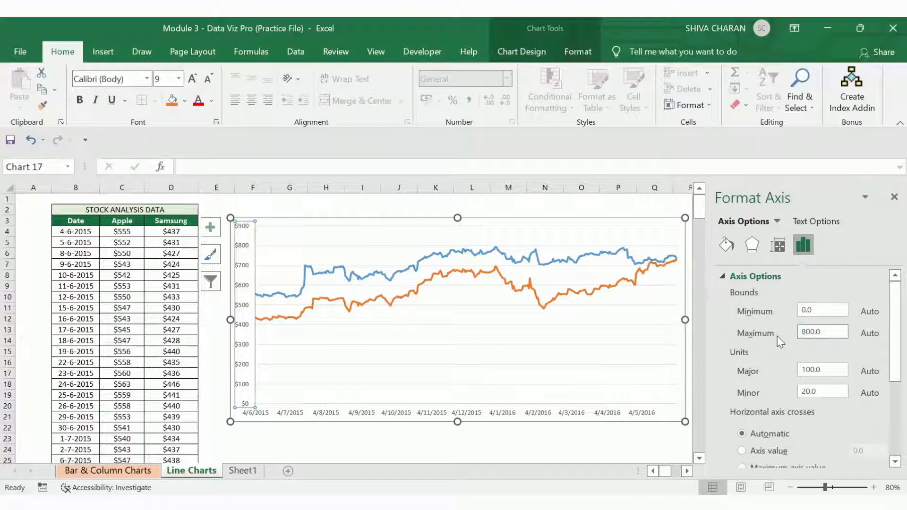
Step: Set the vertical axis maximum bound to 1000
left_click(803, 332)
key("Return")
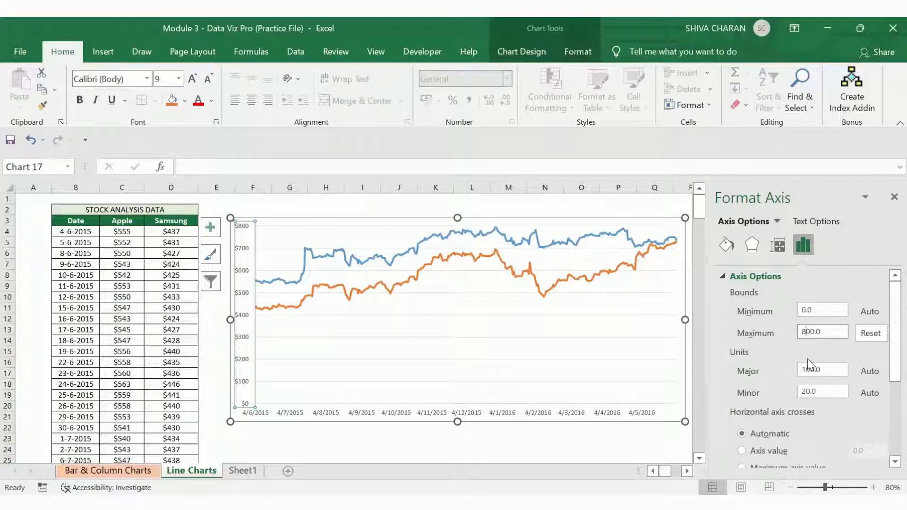
key("shift+Left")
type("10")
key("Return")
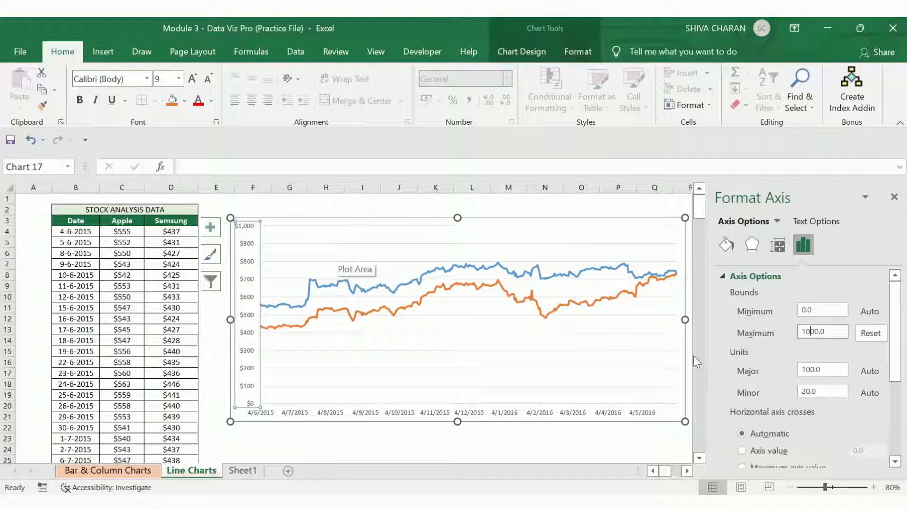
Step: Set the vertical axis minimum bound to 300
left_click_drag(809, 305, 795, 319)
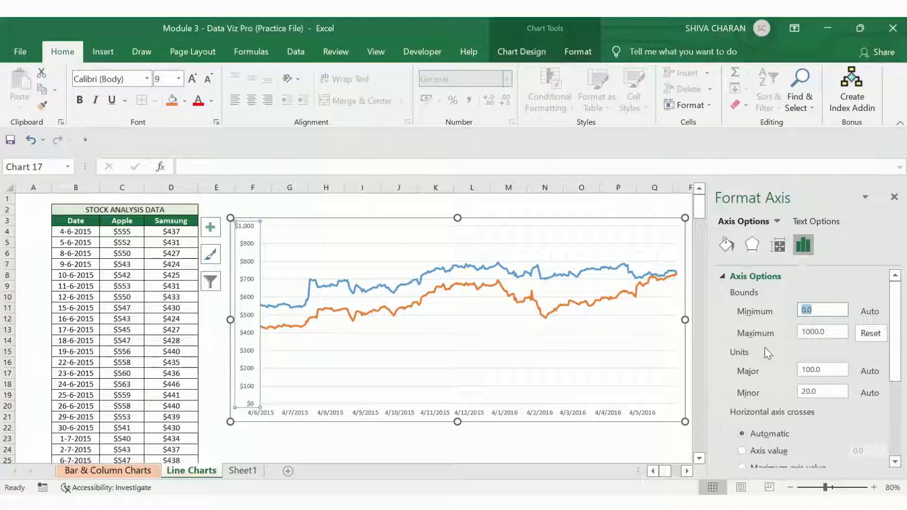
type("3")
key("Return")
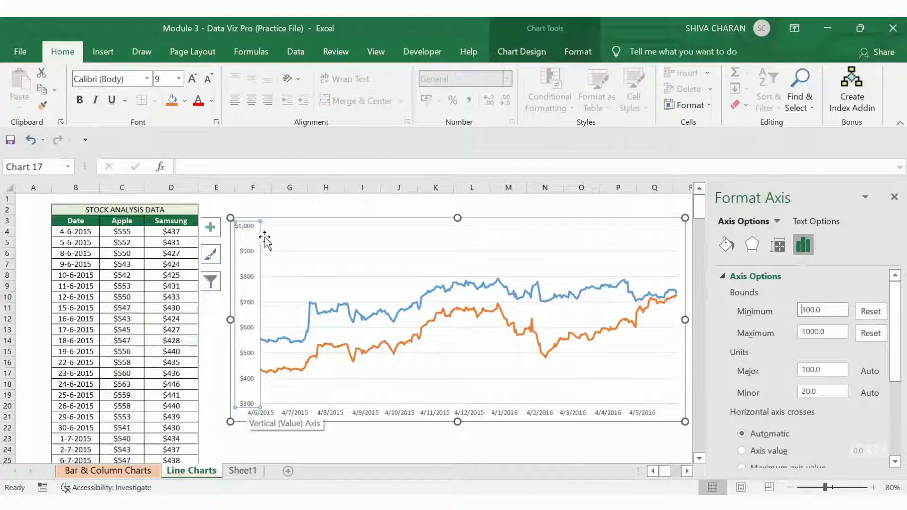
Step: Set the vertical axis maximum bound to 900
left_click_drag(805, 331, 794, 329)
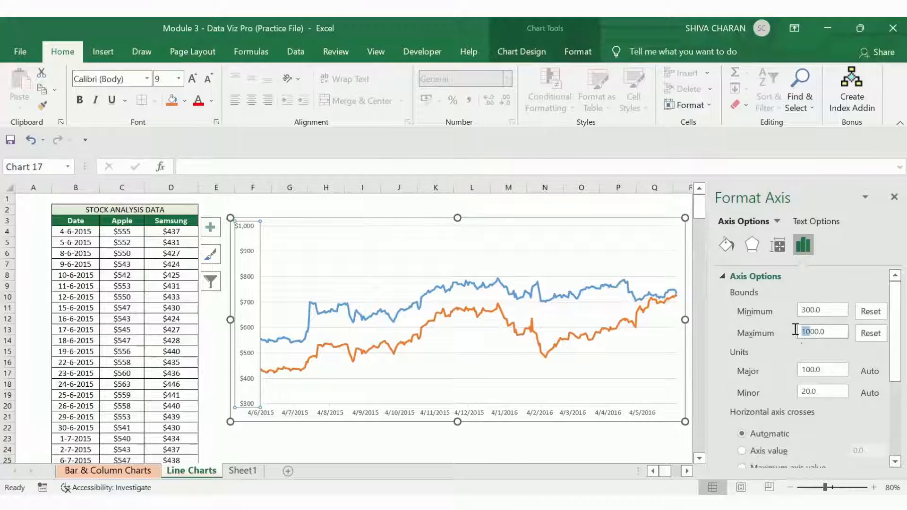
type("9")
key("Return")
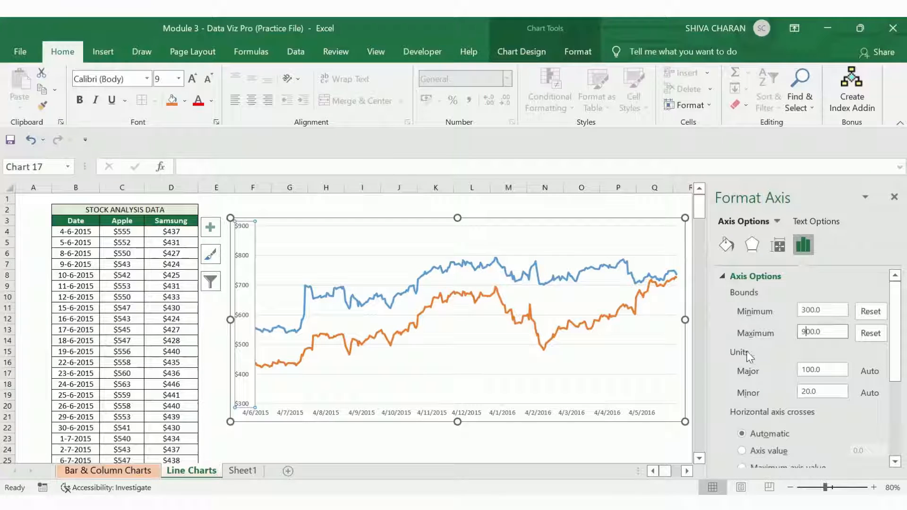
Step: Set the vertical axis major unit to 50 and close the Format Axis pane
left_click(819, 371)
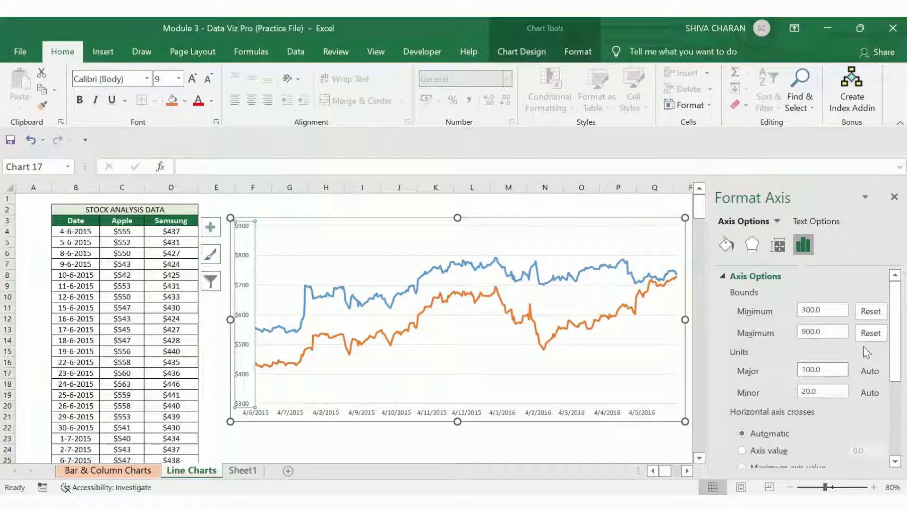
key("shift+Left")
key("shift+Left")
key("shift+Left")
key("Return")
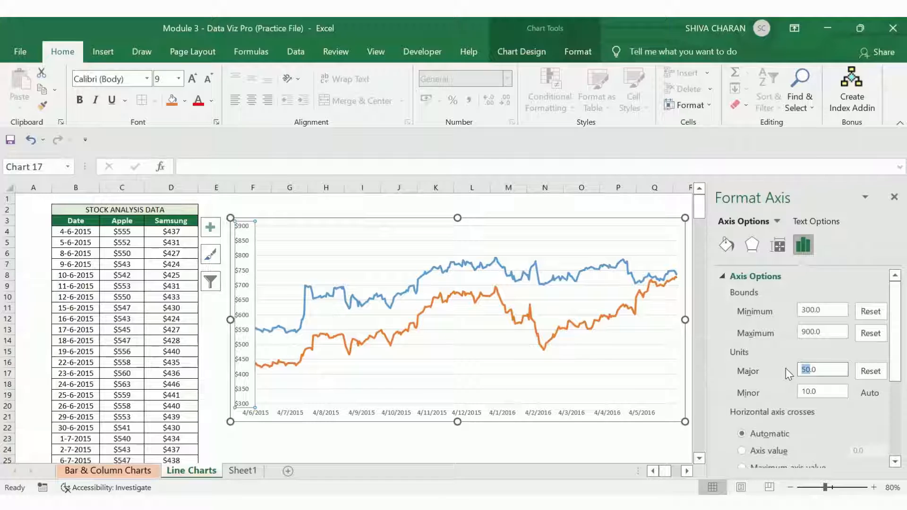
left_click(893, 197)
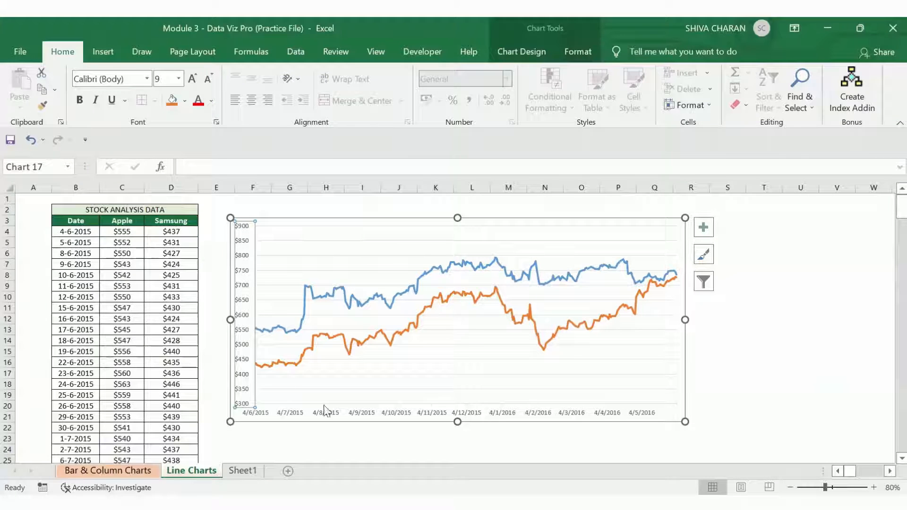
Step: Enlarge the chart further so it spans about columns F to S
left_click(381, 416)
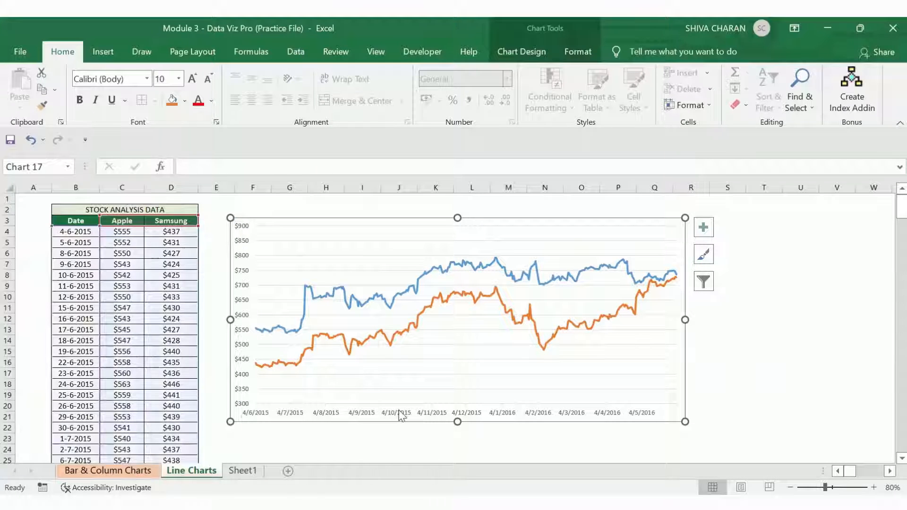
left_click(401, 415)
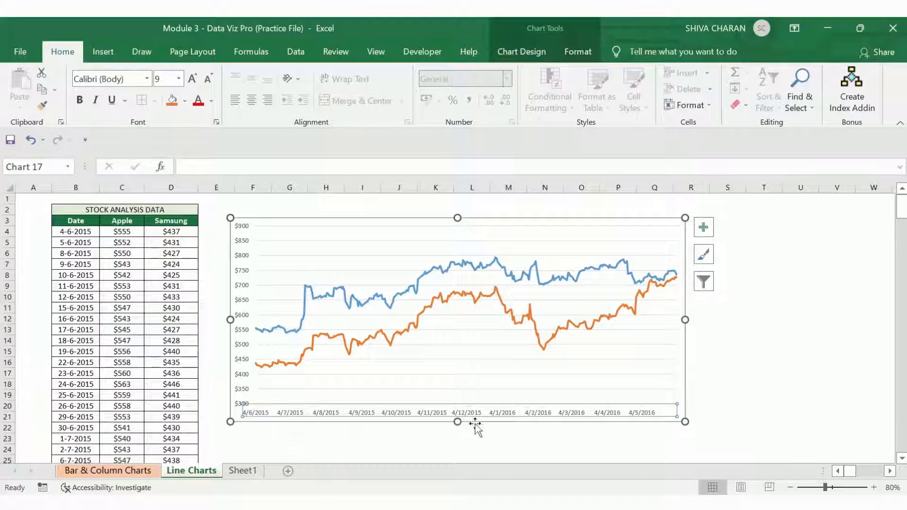
left_click_drag(685, 422, 736, 441)
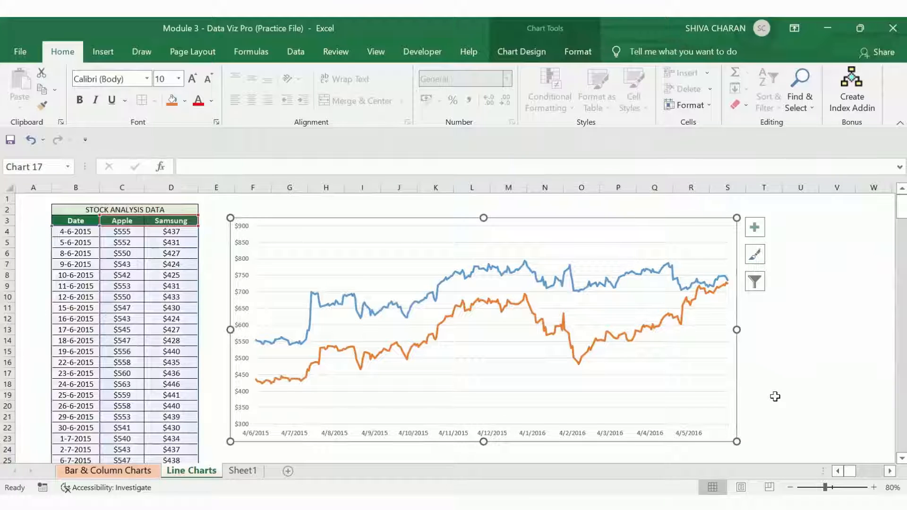
Step: Check the extent of the date column by jumping to its last row and back
left_click(74, 231)
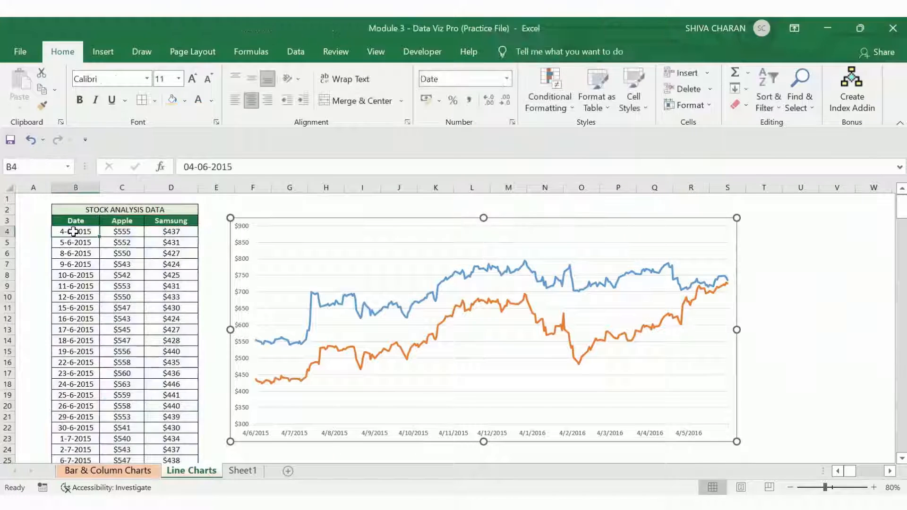
key("ctrl+shift+Down")
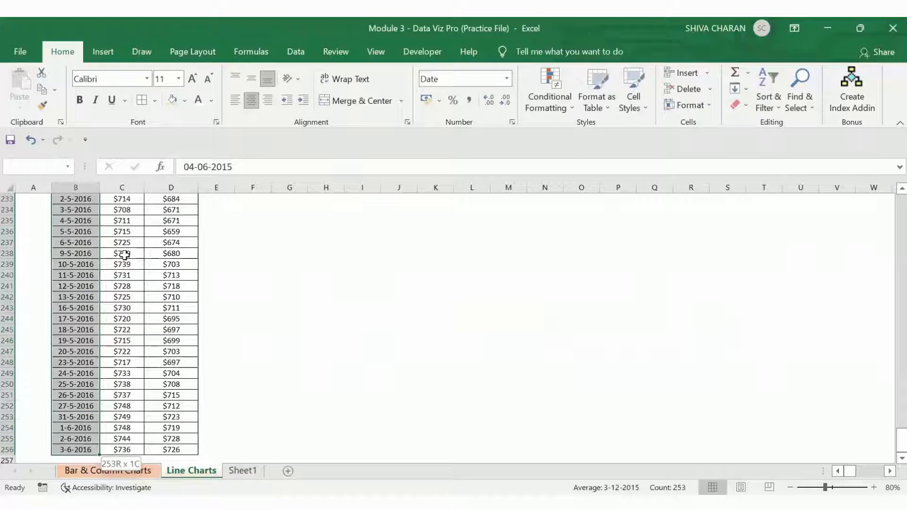
key("ctrl+shift+Up")
key("Left")
key("Right")
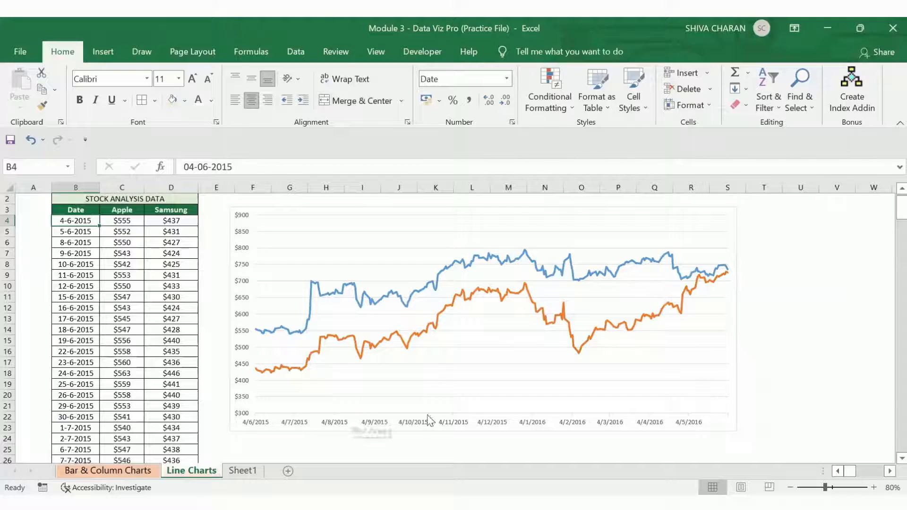
Step: Open the horizontal axis formatting and set its maximum bound to 31-12-2015
left_click(371, 423)
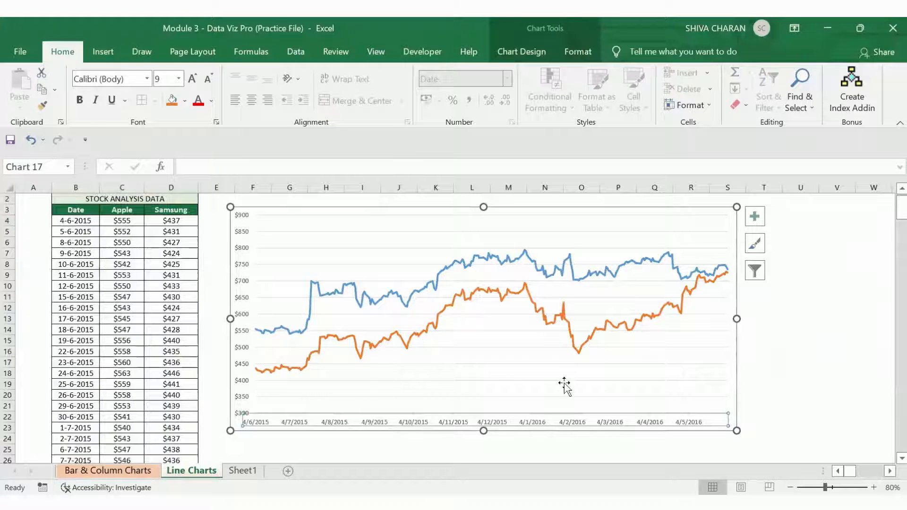
scroll(773, 317, "up", 1)
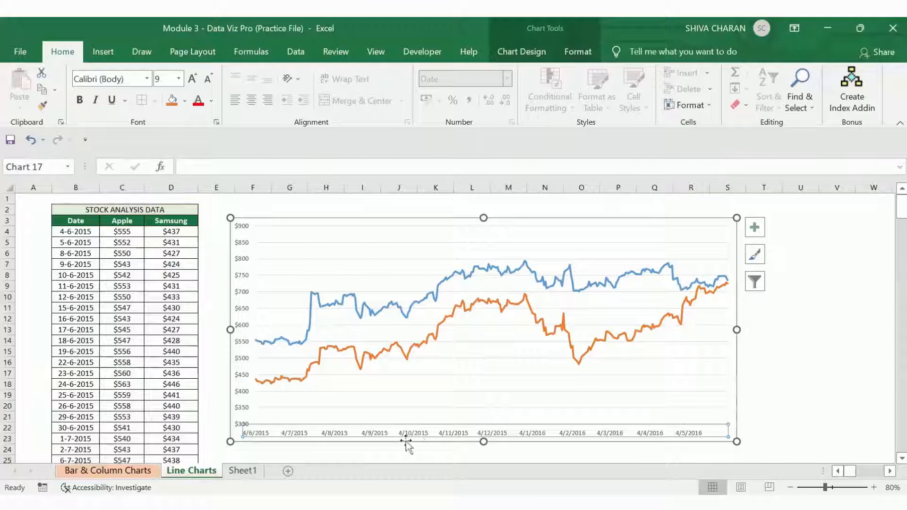
right_click(416, 432)
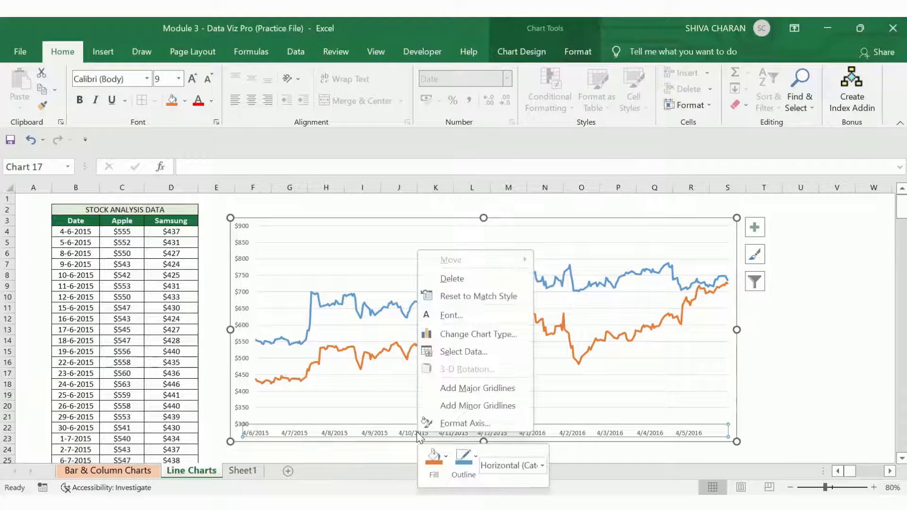
left_click(482, 424)
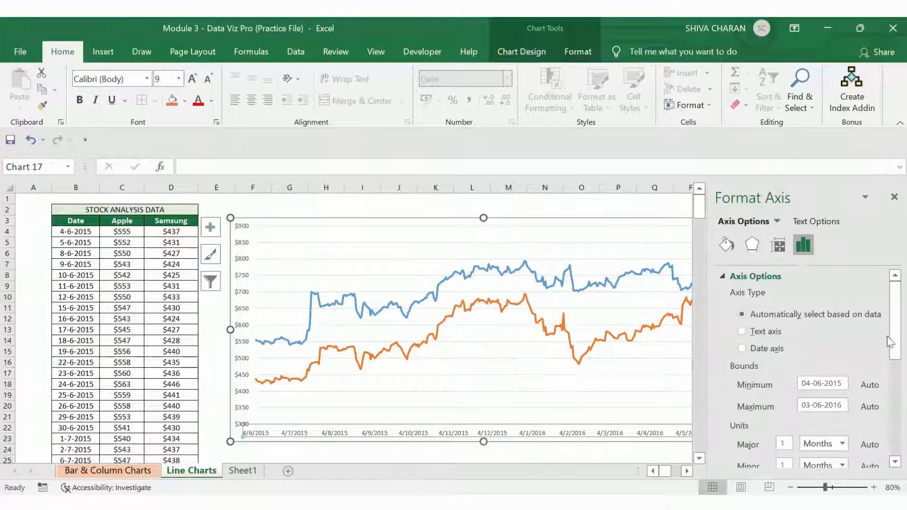
scroll(890, 317, "down", 4)
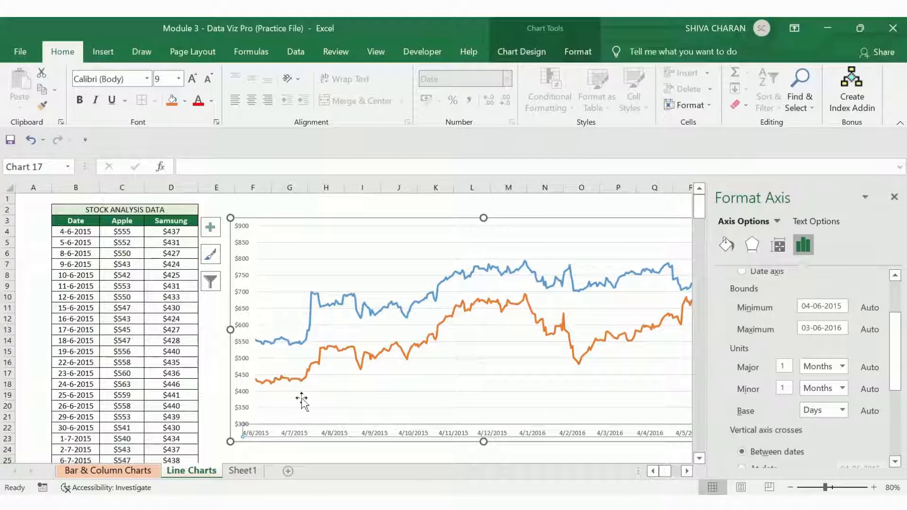
left_click(824, 306)
left_click(828, 329)
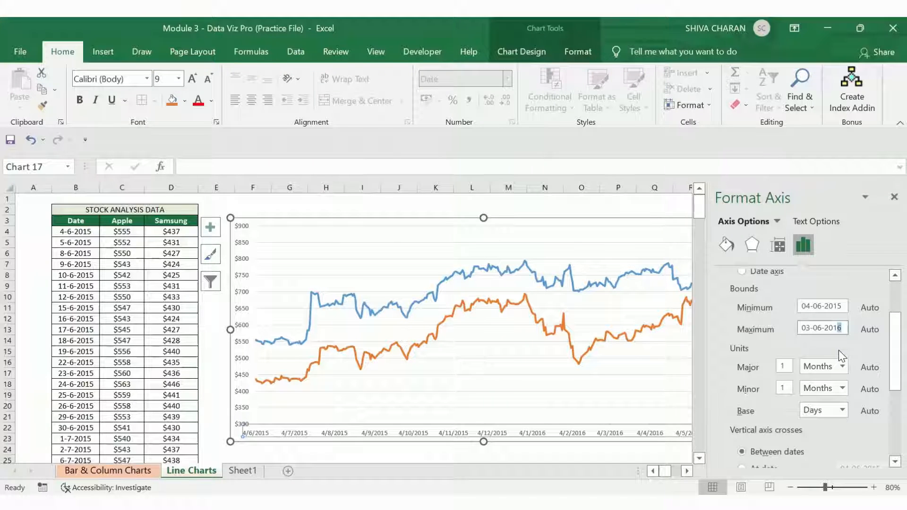
type("5")
type("31")
type("12")
key("Return")
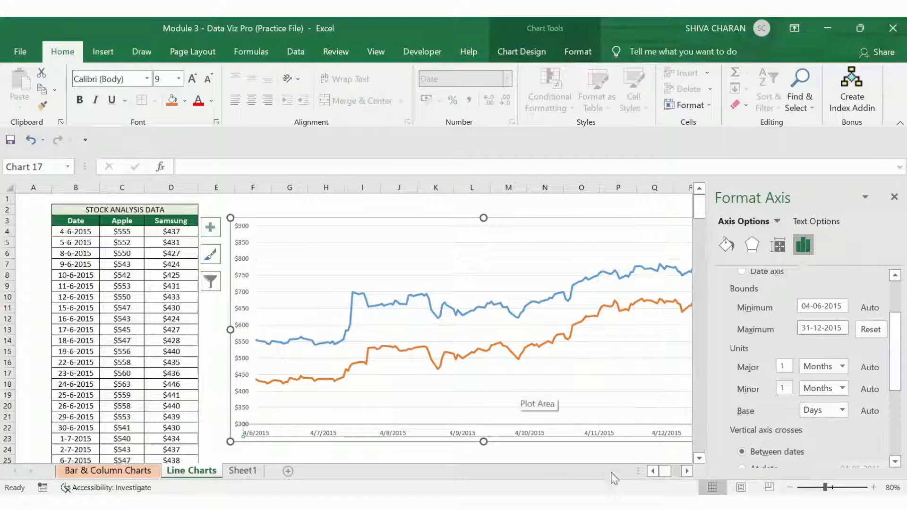
Step: Set the horizontal axis major unit to Days and close the Format Axis pane
left_click(685, 470)
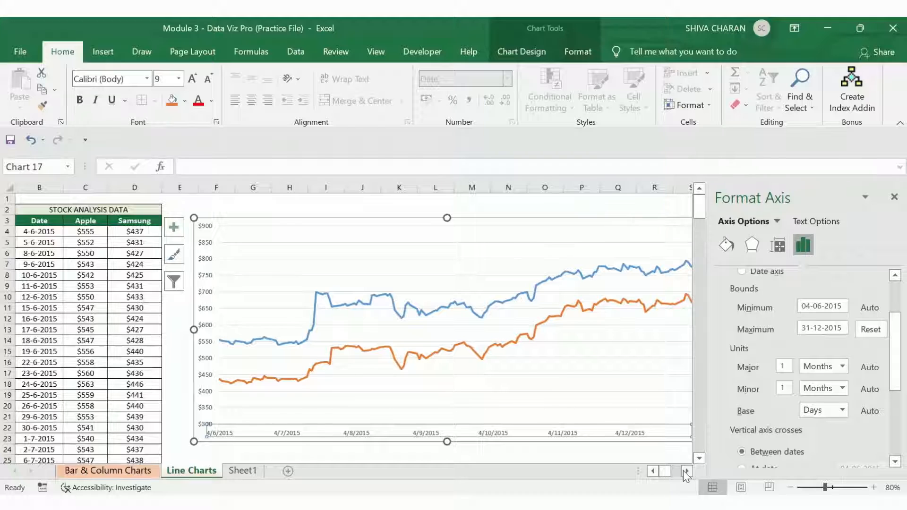
left_click(684, 470)
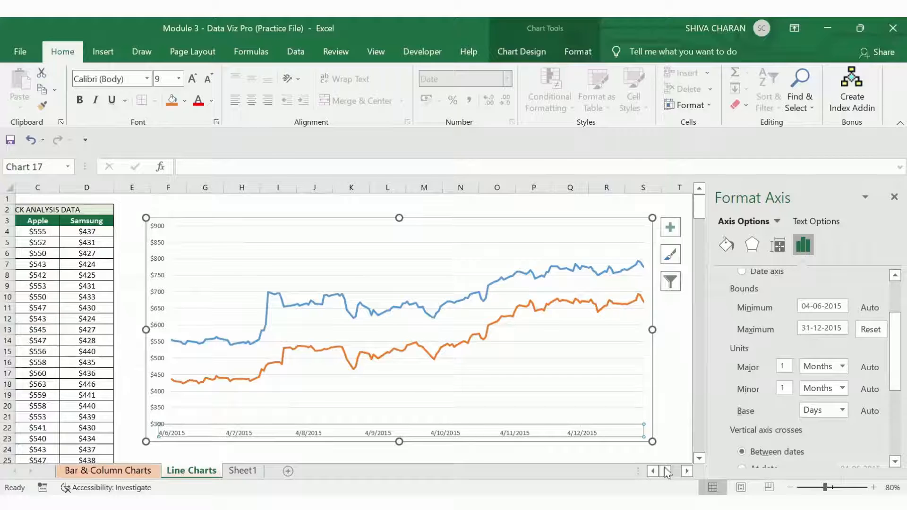
left_click(652, 471)
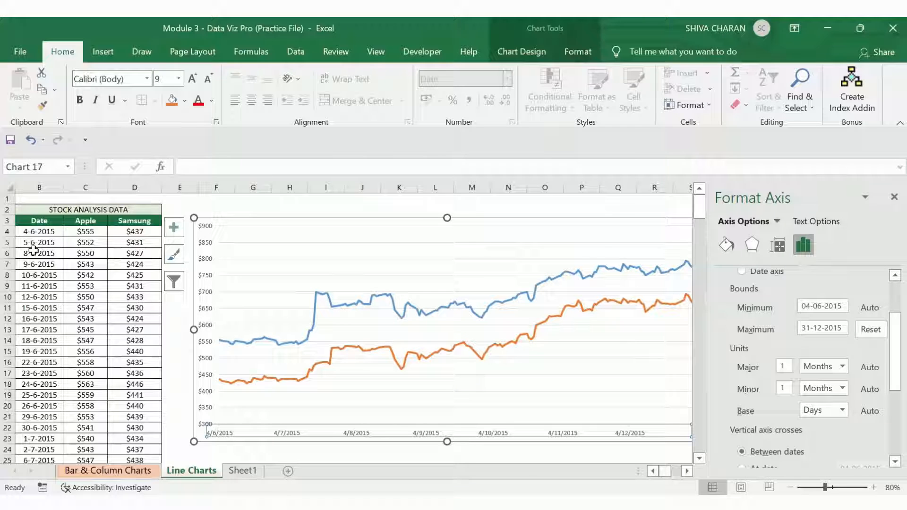
left_click(843, 367)
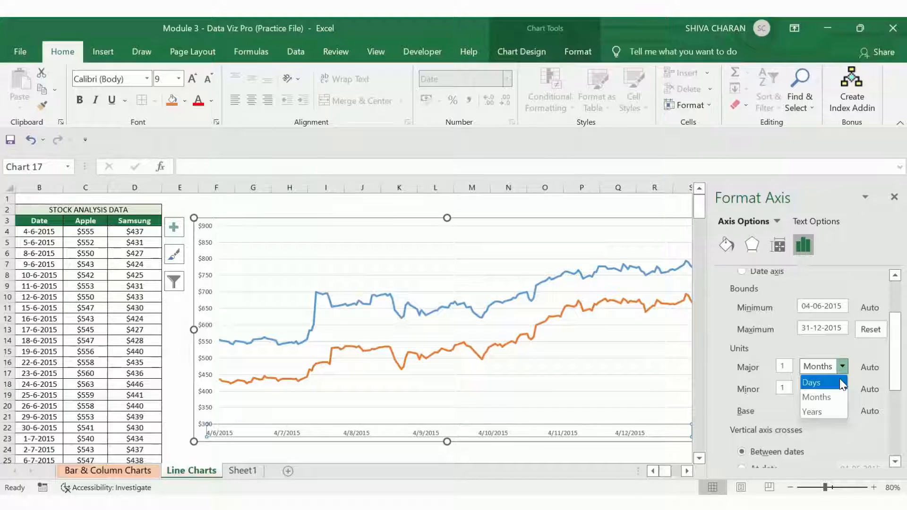
left_click(839, 382)
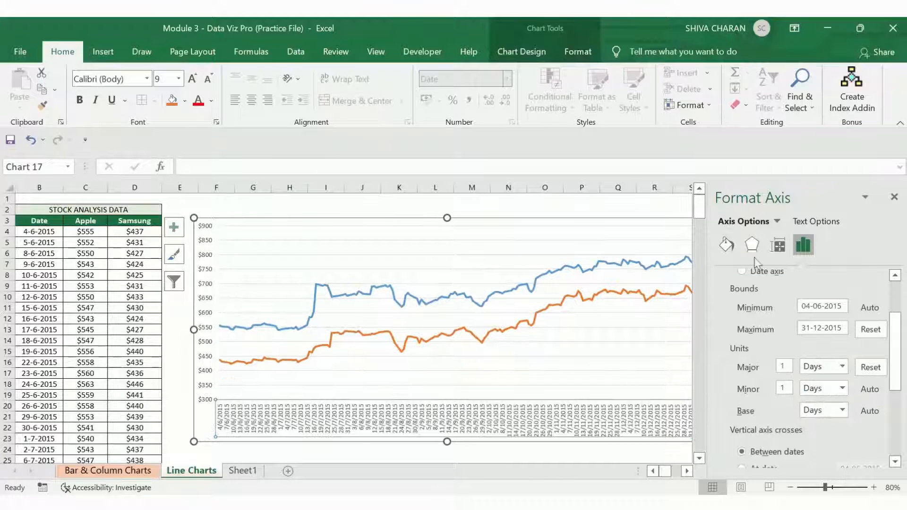
left_click(894, 196)
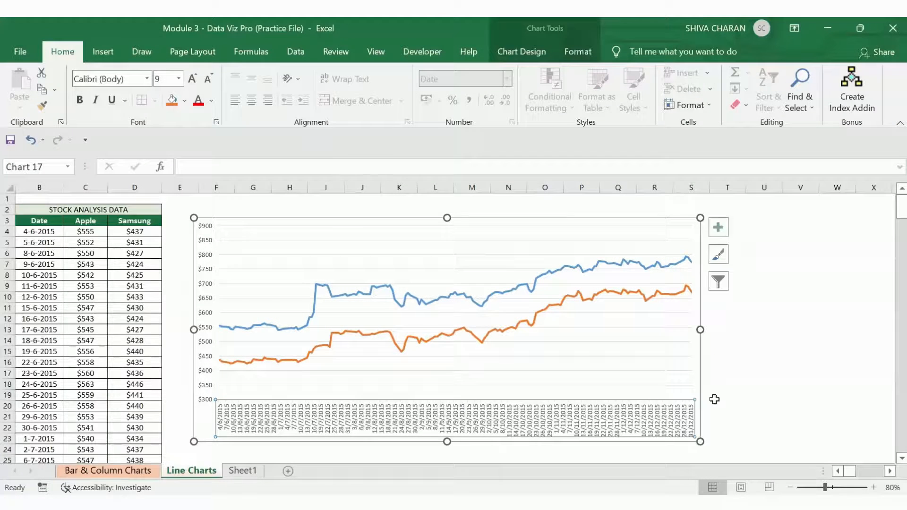
left_click(769, 418)
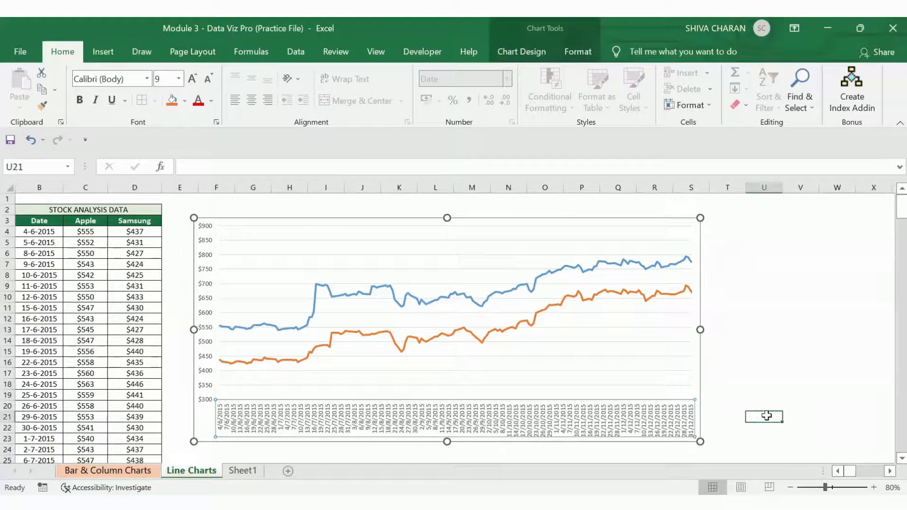
Step: Reopen the horizontal axis formatting, restore the major unit to Months, reset the maximum bound, and close the pane
left_click(219, 431)
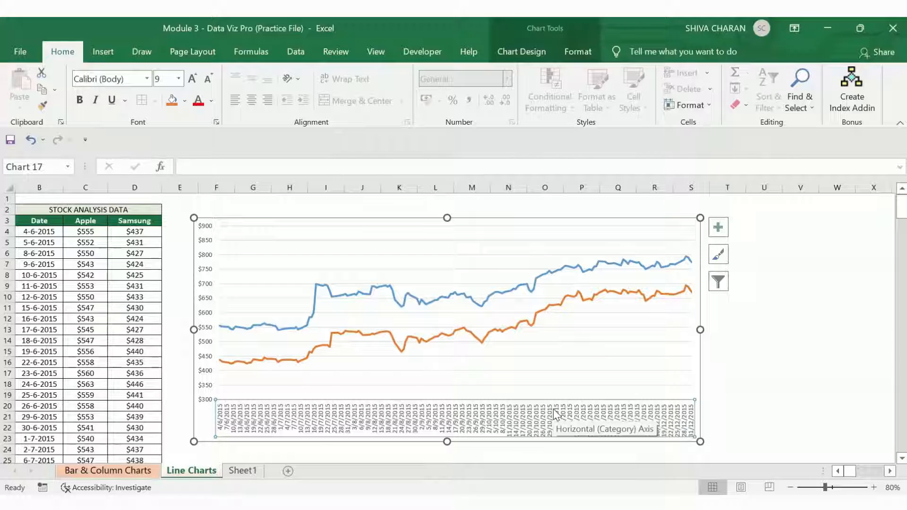
right_click(287, 420)
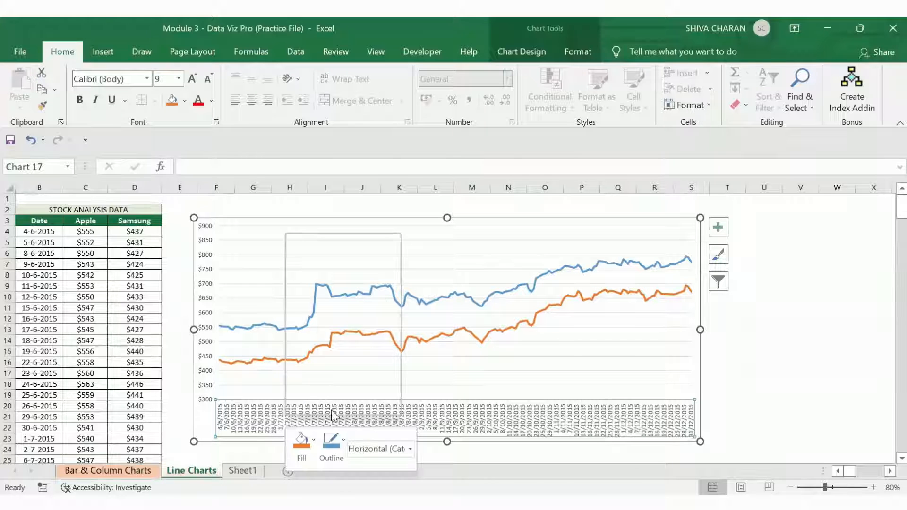
key("Return")
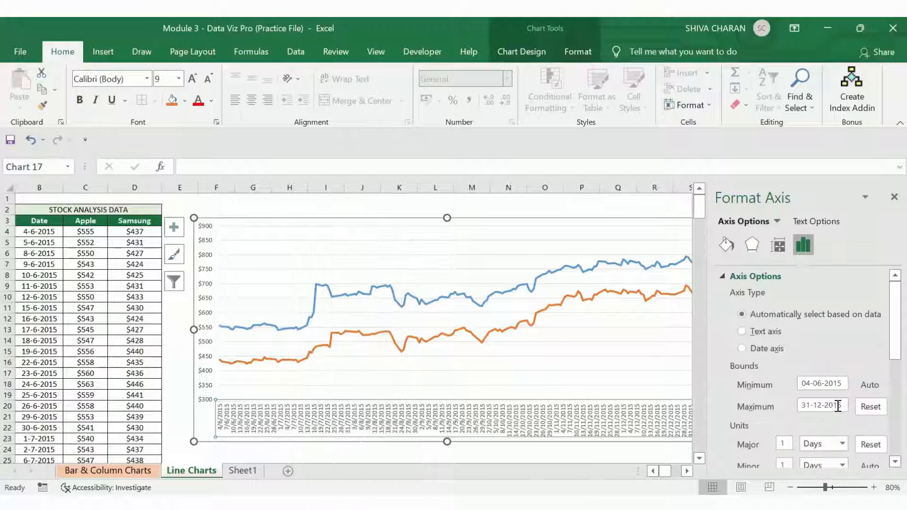
left_click(823, 446)
left_click(824, 415)
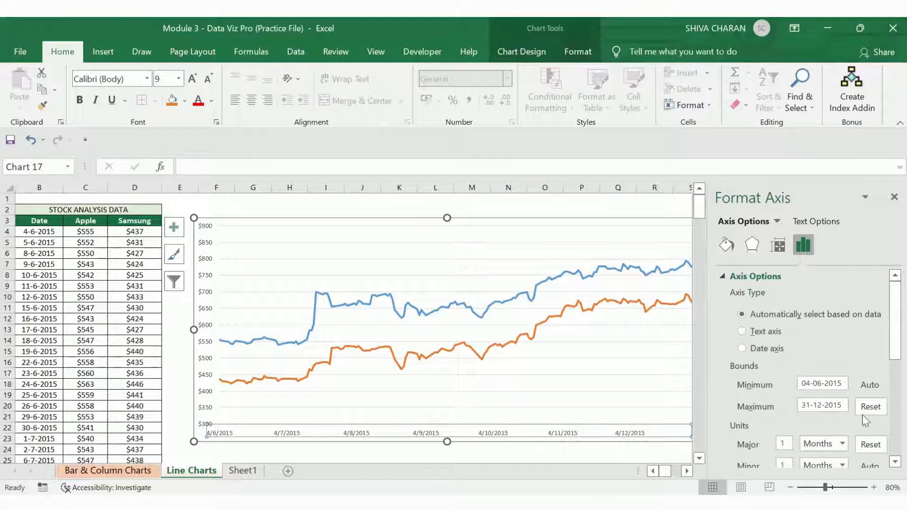
scroll(887, 309, "down", 3)
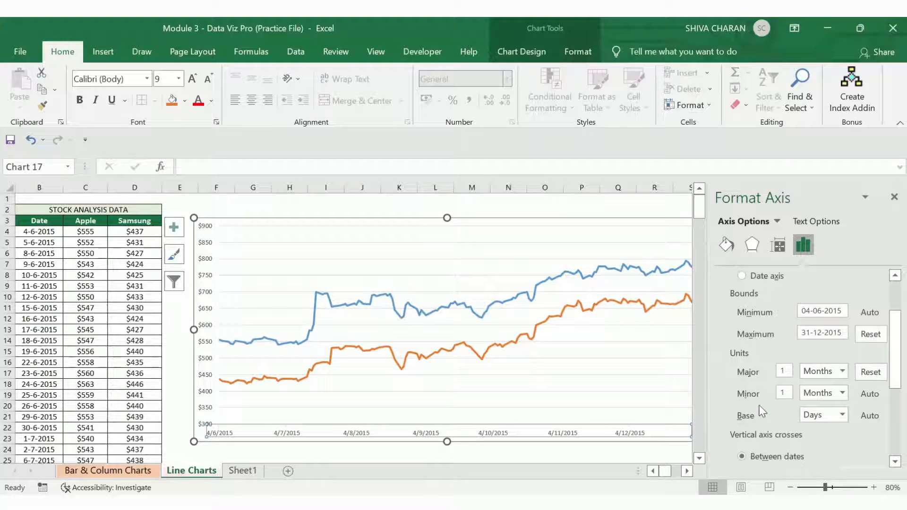
left_click(863, 338)
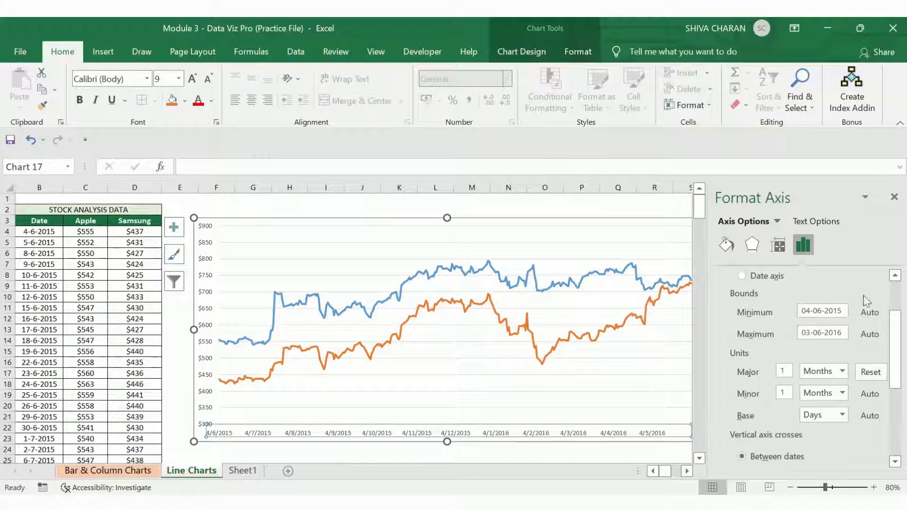
left_click(893, 196)
left_click(801, 438)
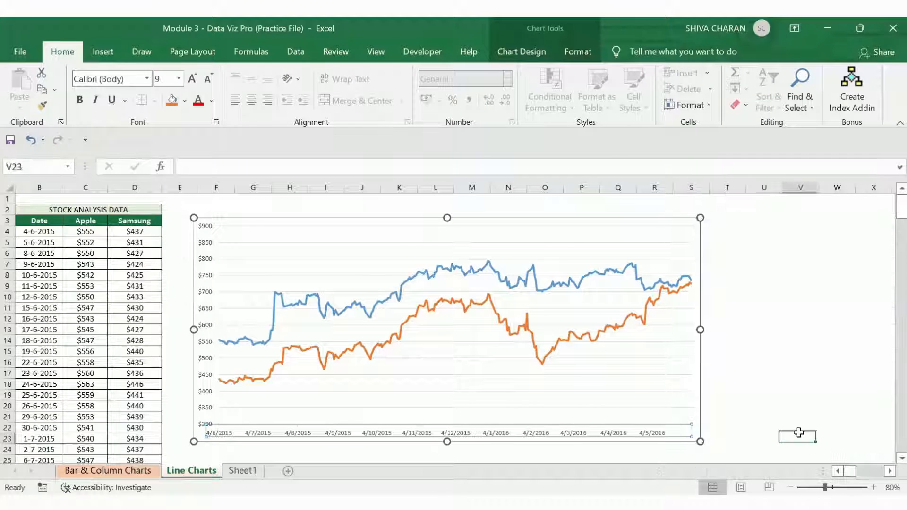
Step: Add axis titles and a chart title to the stock chart
left_click(695, 385)
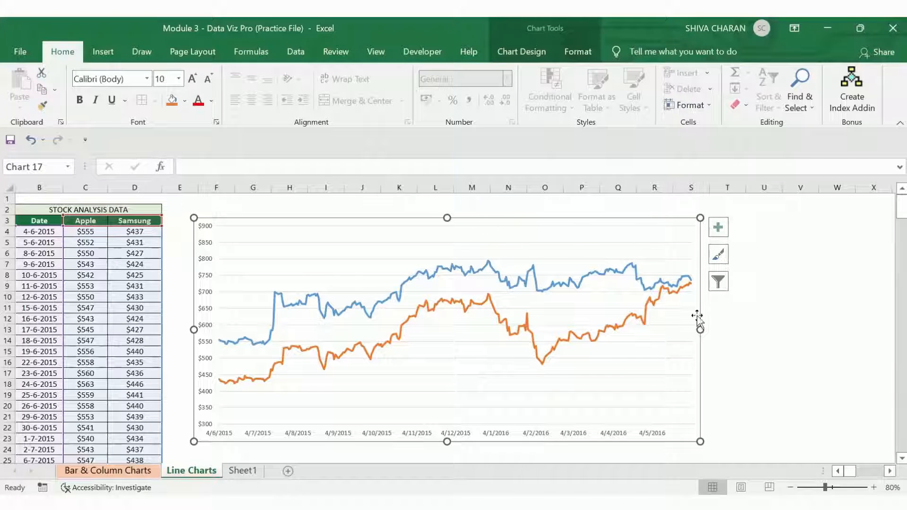
left_click(720, 228)
left_click(750, 264)
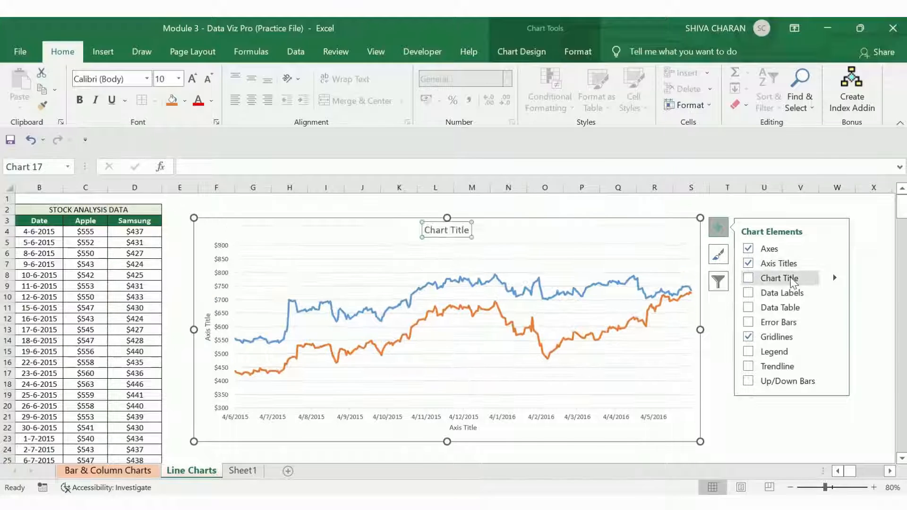
left_click(748, 279)
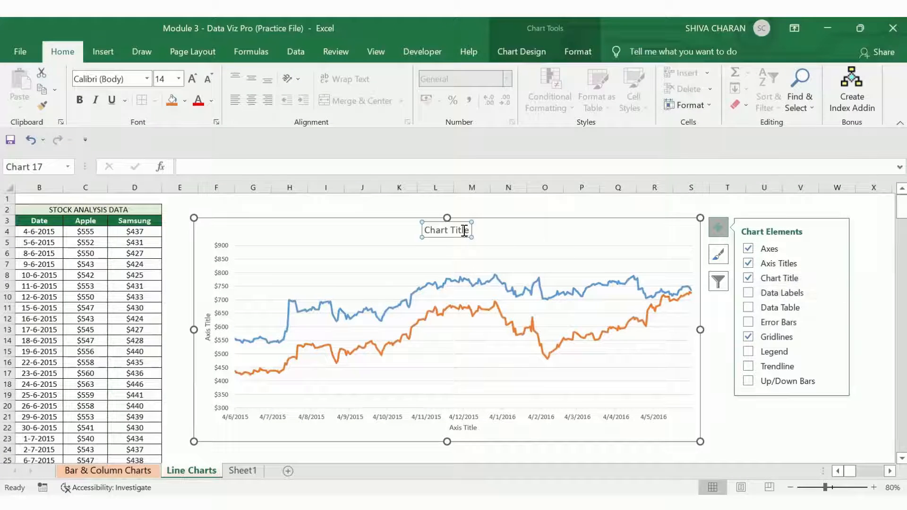
Step: Rename the chart title to Stock Analysis - Apple vs Samsung
triple_click(447, 229)
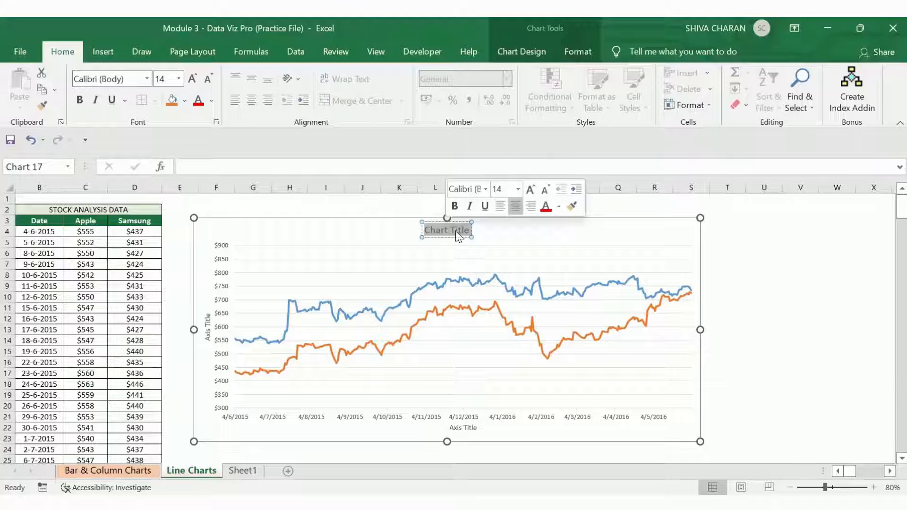
left_click(836, 471)
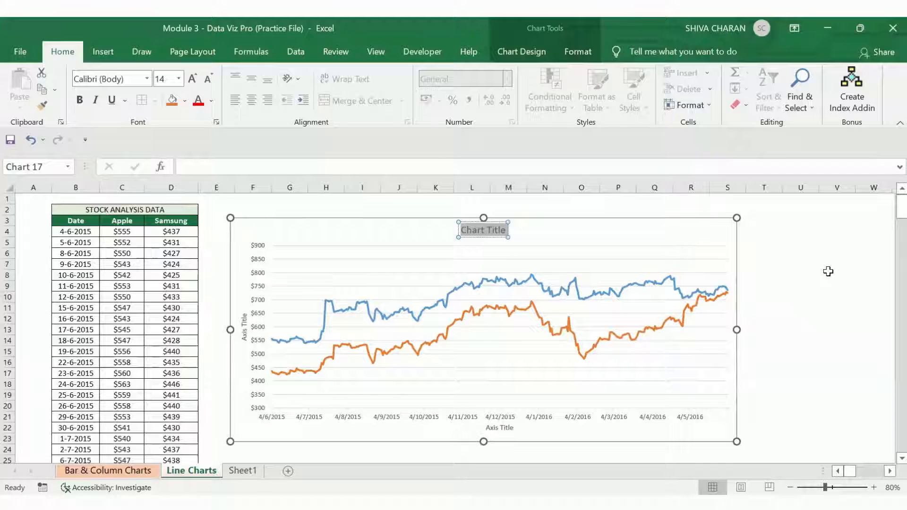
type("Stock")
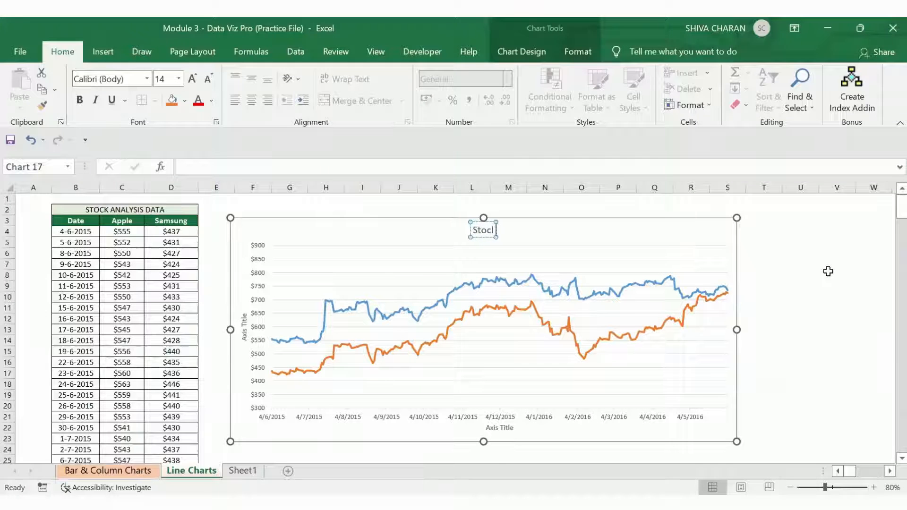
type(" An")
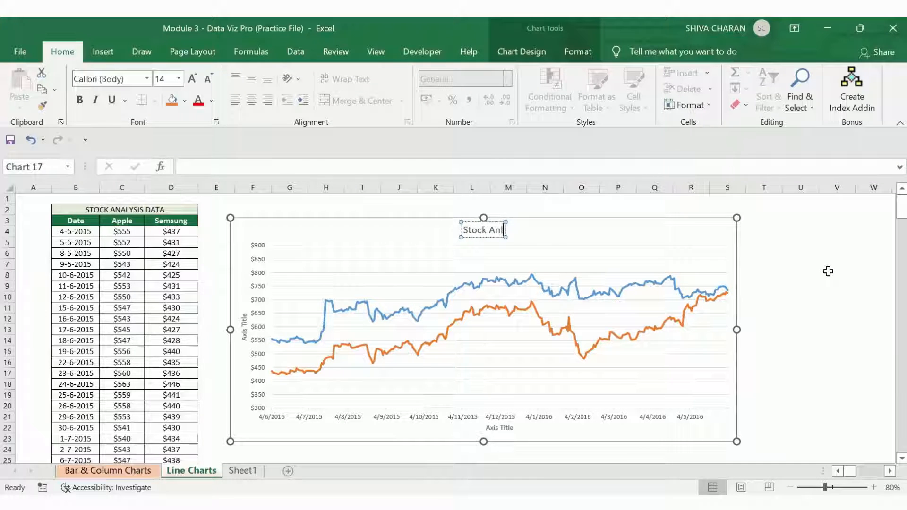
type("alysis")
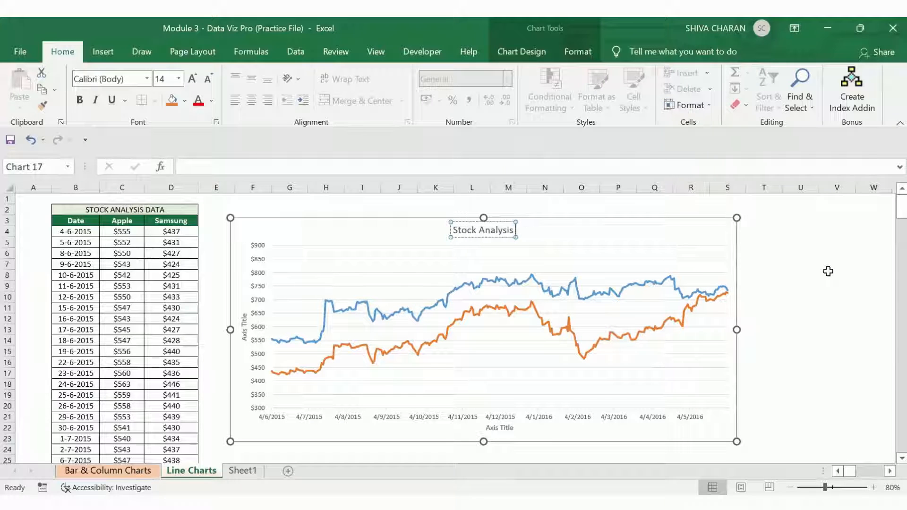
type(" -")
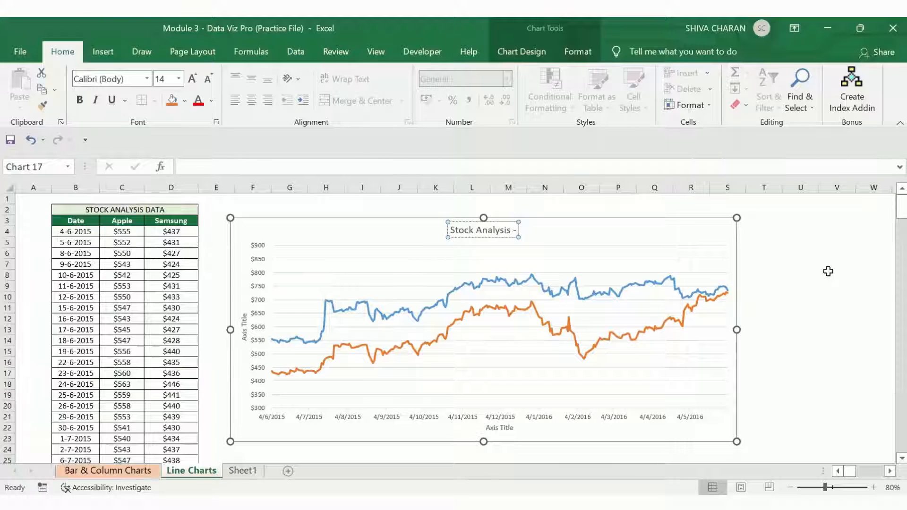
type(" Apple vs S")
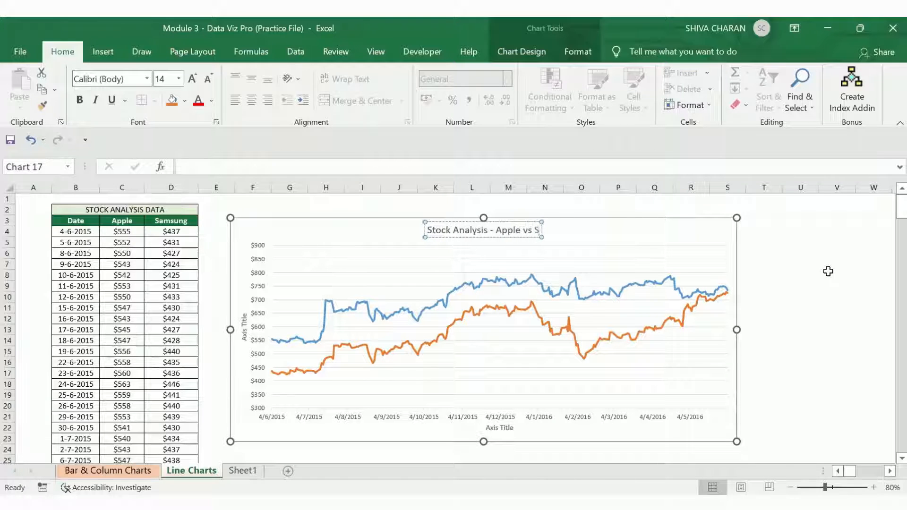
type("amsung")
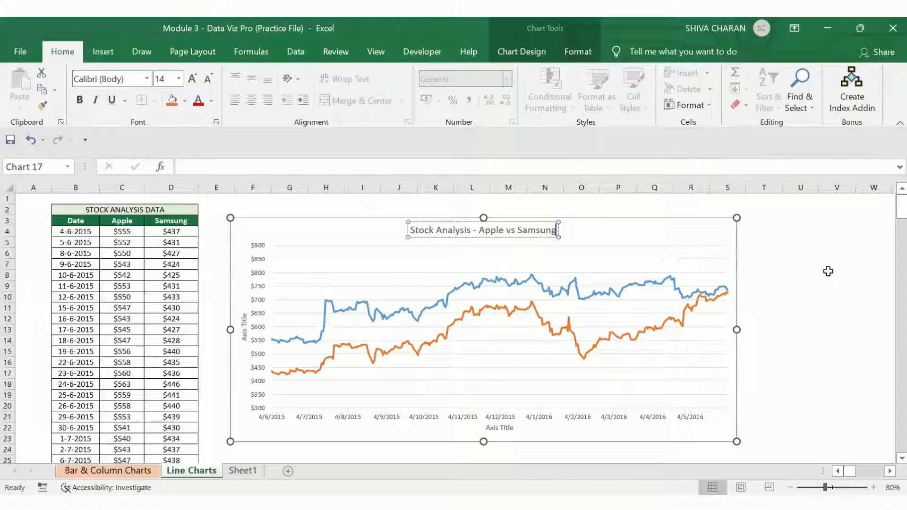
Step: Increase the chart title's font size to 18
left_click(828, 271)
left_click(596, 221)
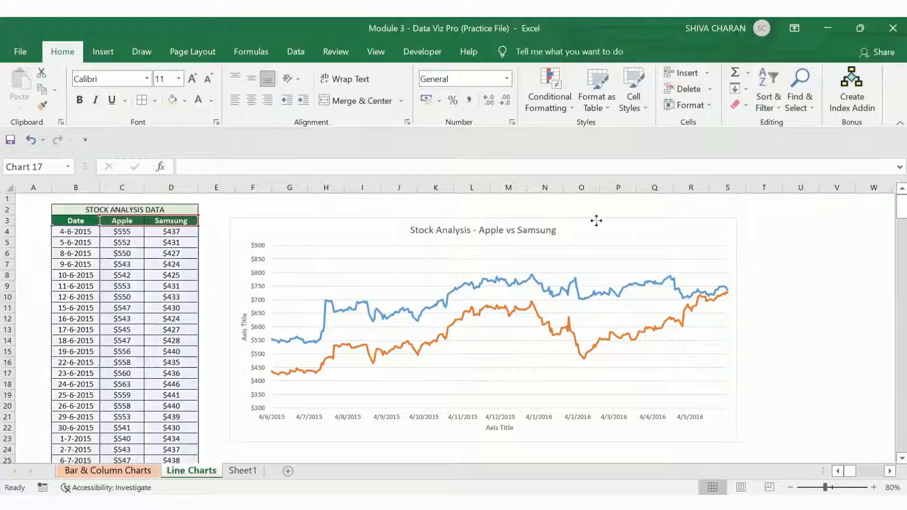
left_click(537, 228)
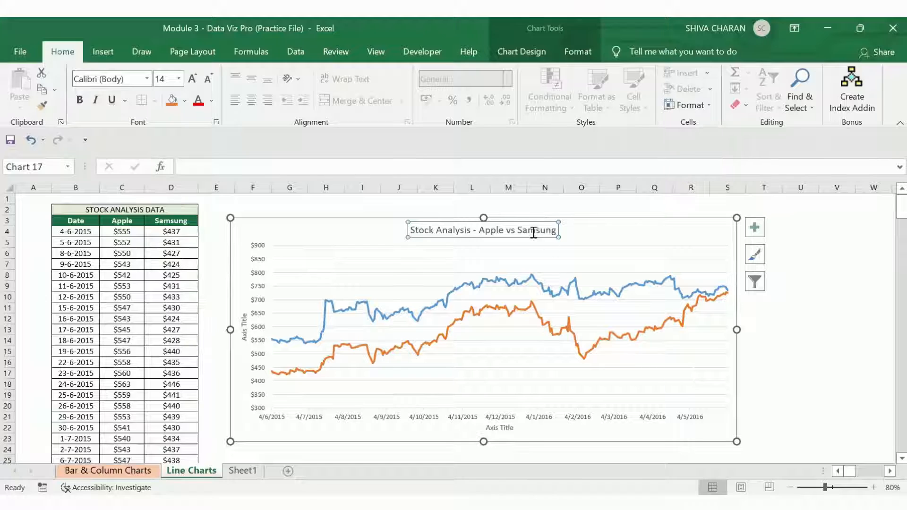
left_click(190, 79)
left_click(191, 79)
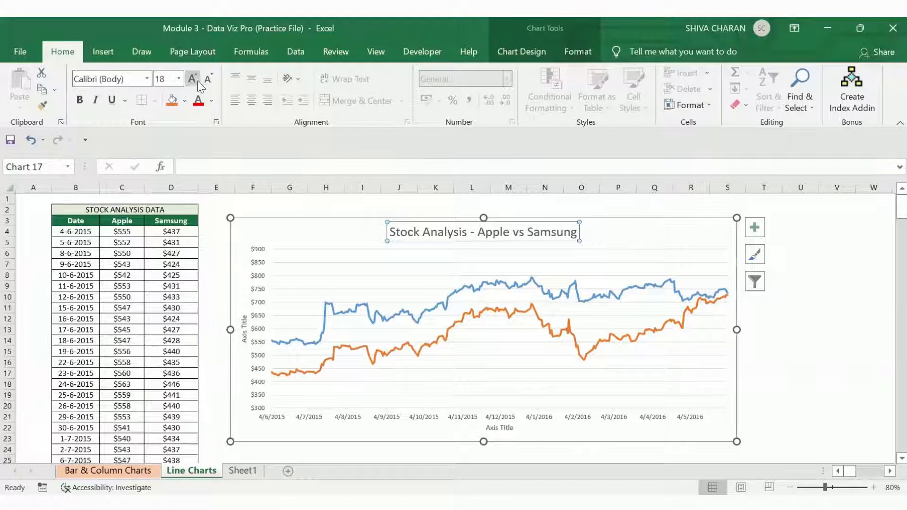
Step: Show the legend and remove the axis titles from the stock chart
left_click(659, 236)
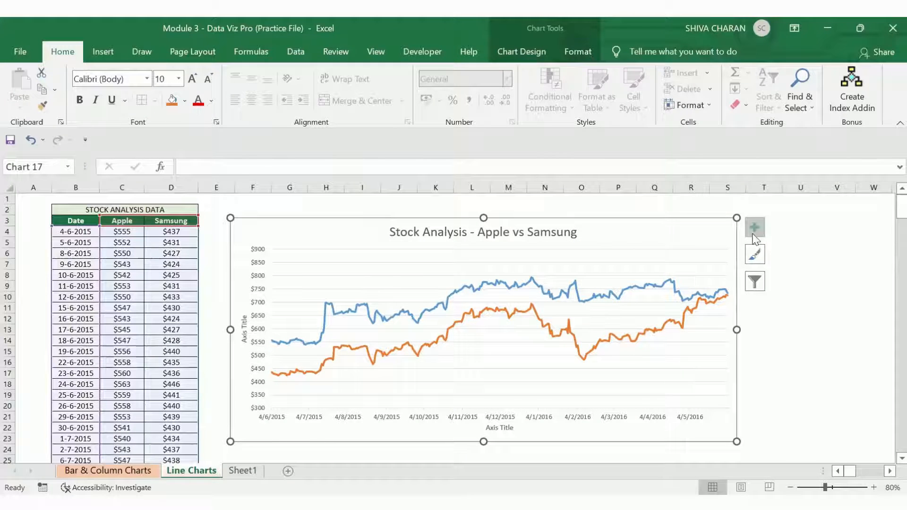
left_click(754, 238)
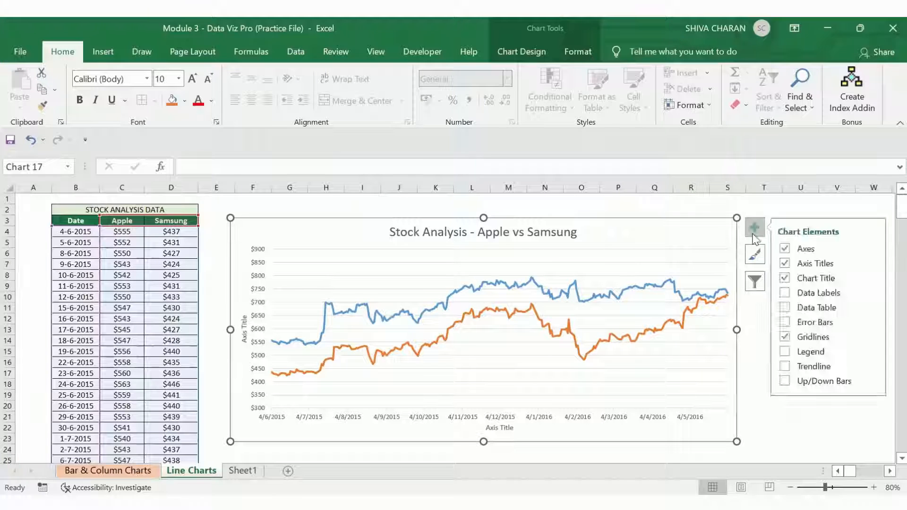
left_click(754, 238)
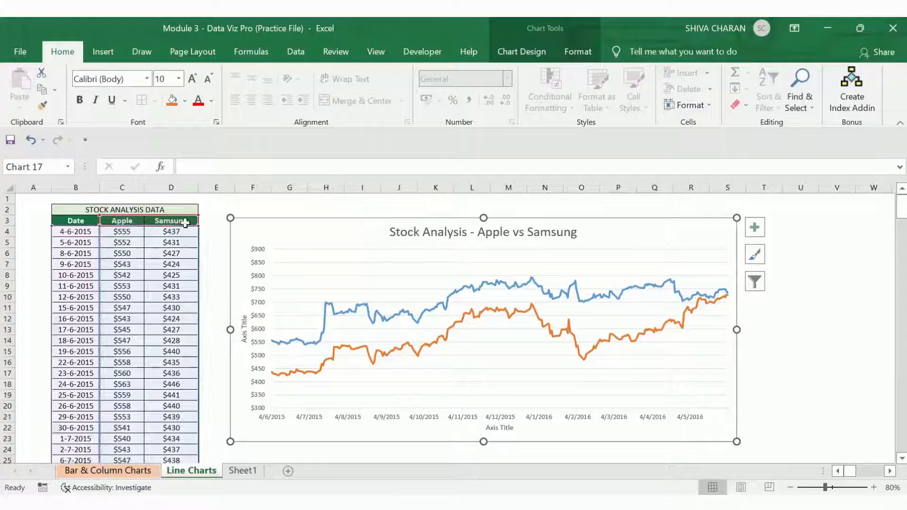
left_click(754, 229)
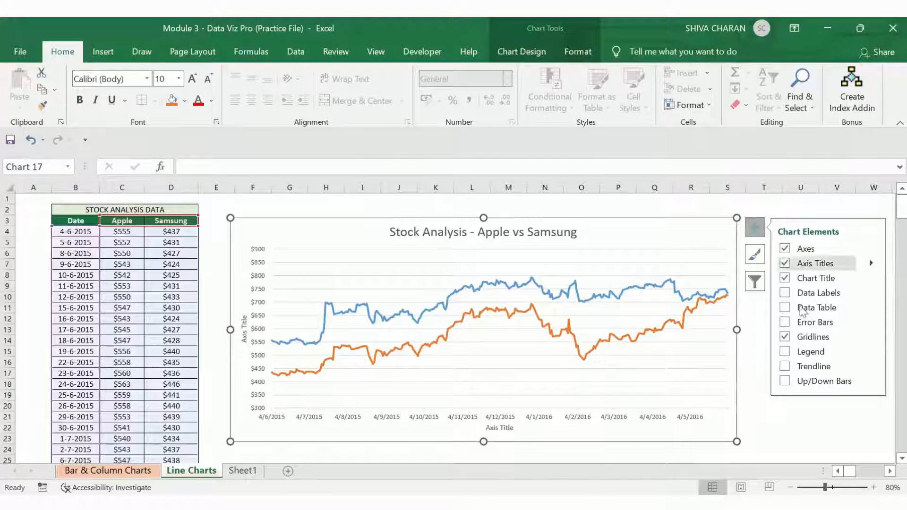
left_click(784, 351)
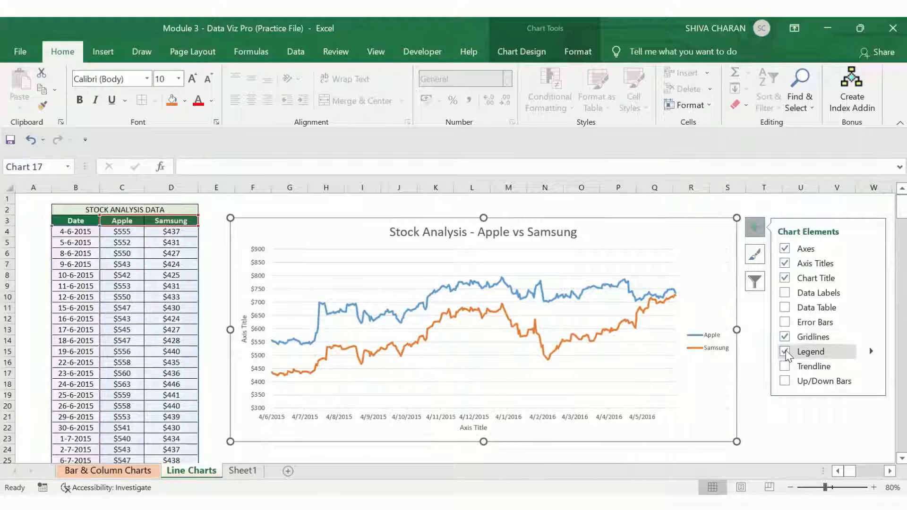
left_click(784, 266)
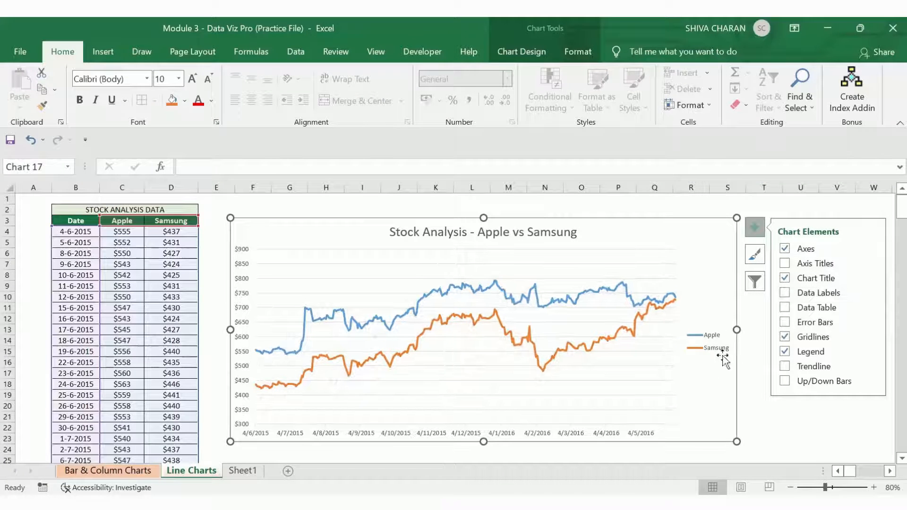
left_click(757, 437)
left_click(719, 404)
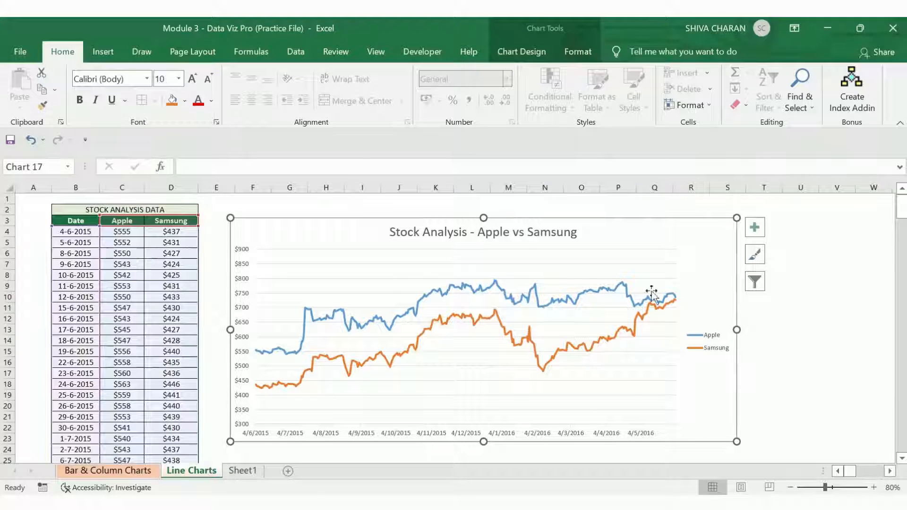
Step: Move the chart legend to the bottom position
left_click(714, 354)
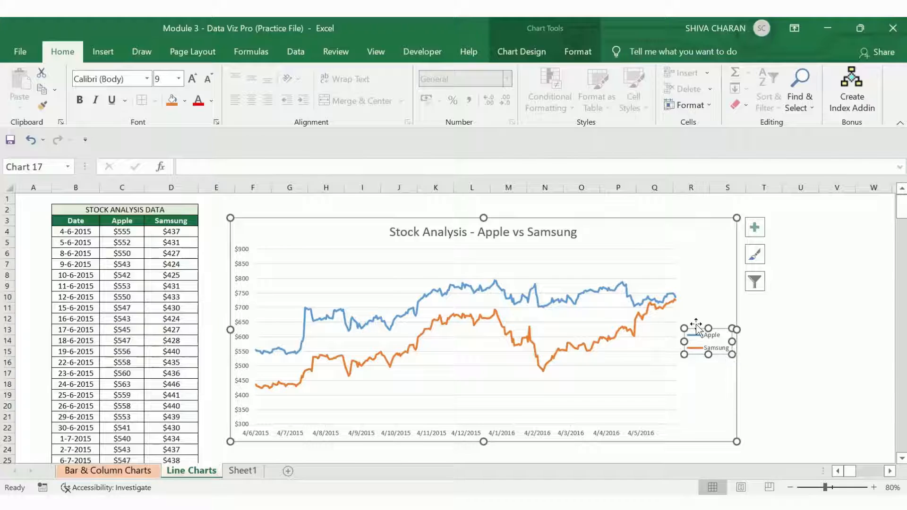
left_click(754, 236)
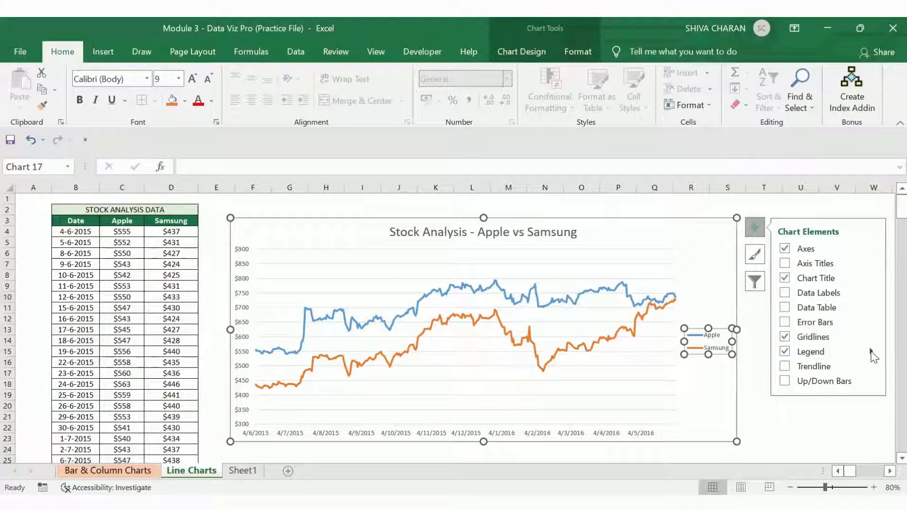
mouse_move(871, 352)
left_click(736, 410)
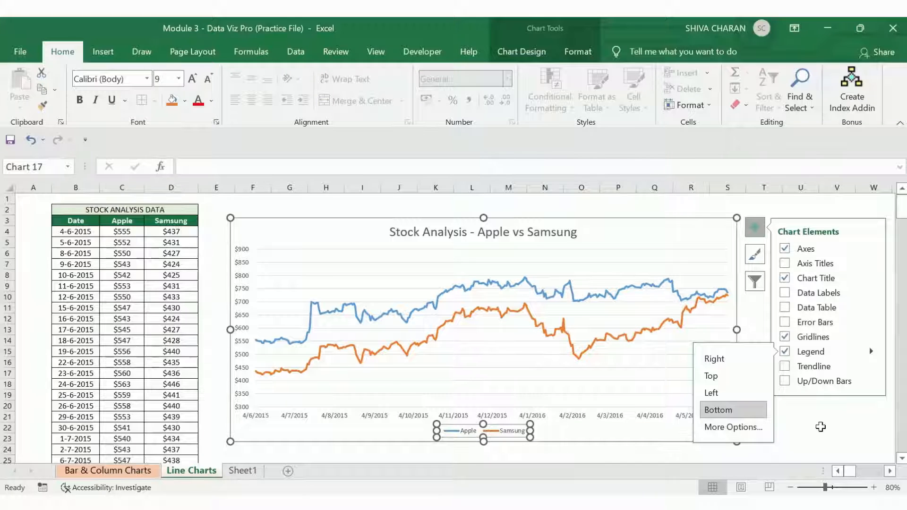
left_click(820, 426)
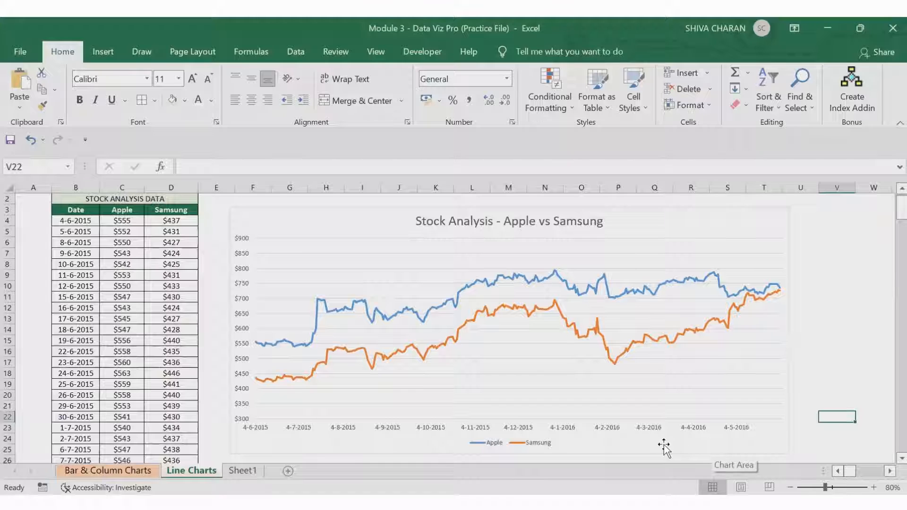
Step: Add a trendline for the Apple series through the trendline options
left_click(287, 306)
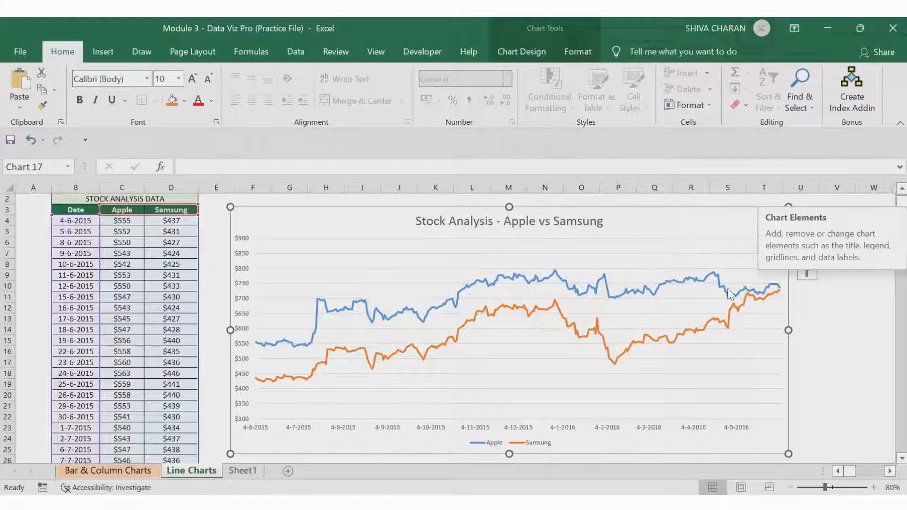
left_click(802, 217)
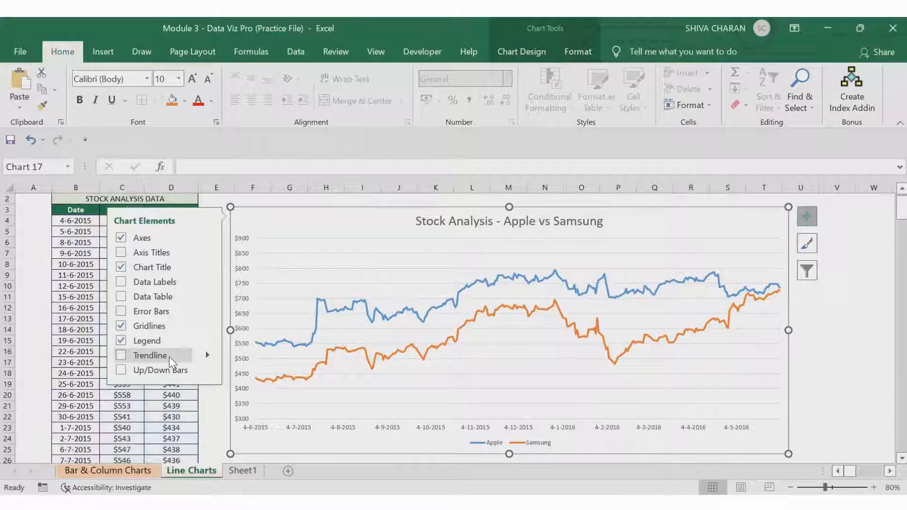
left_click(207, 355)
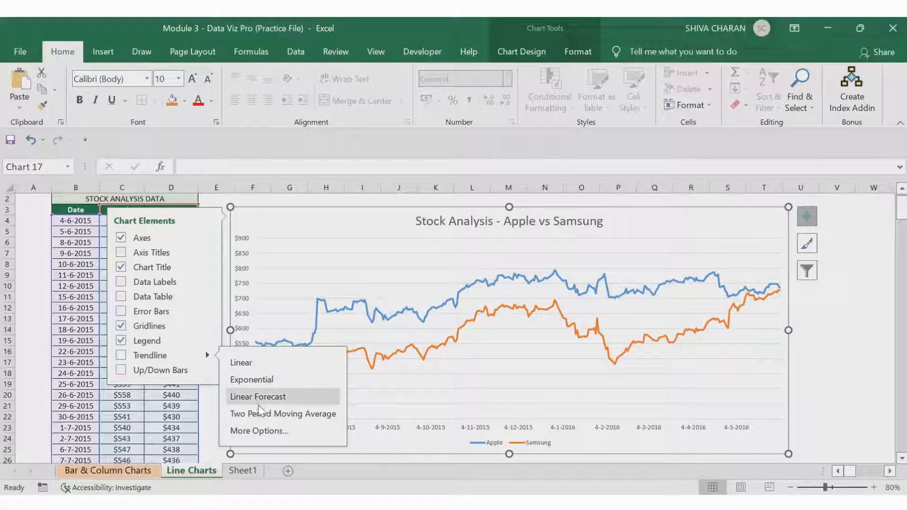
left_click(258, 431)
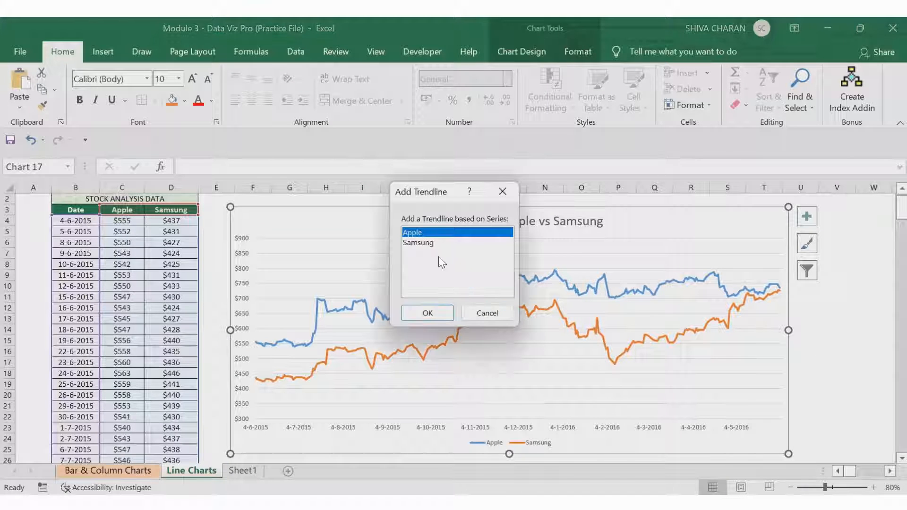
left_click(426, 314)
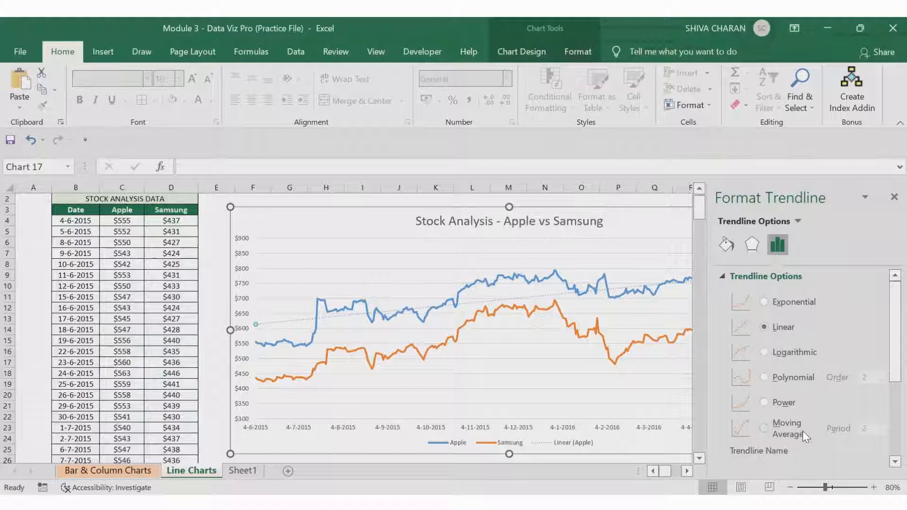
Step: Try the Exponential, Linear, Logarithmic, Polynomial, Power and Moving Average types on the Apple trendline
left_click(687, 471)
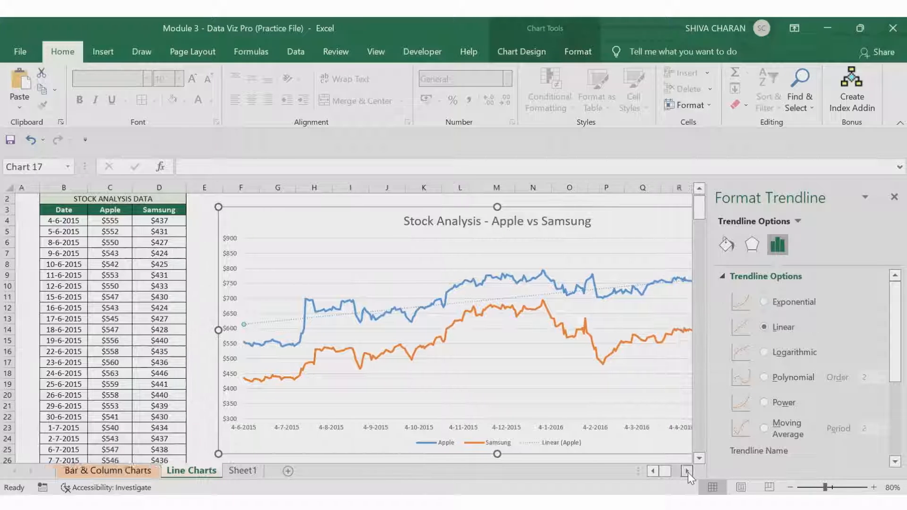
left_click(687, 470)
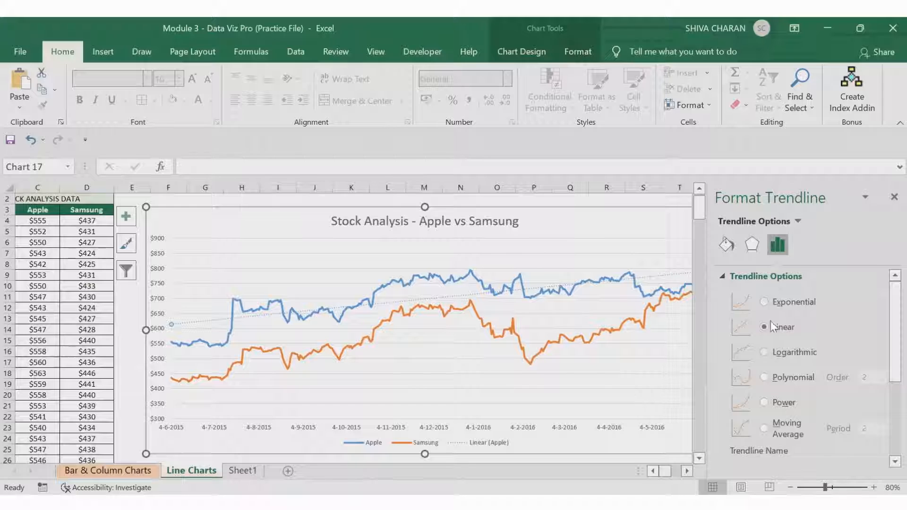
left_click(763, 302)
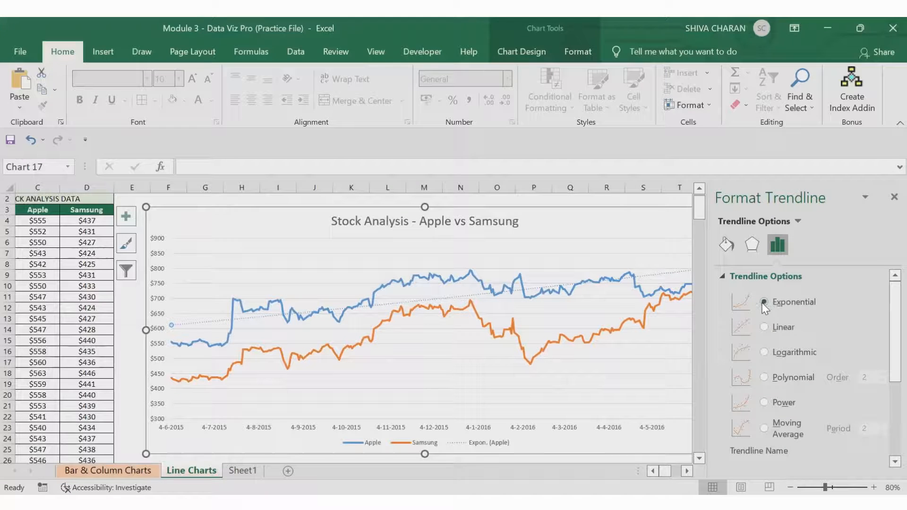
left_click(763, 327)
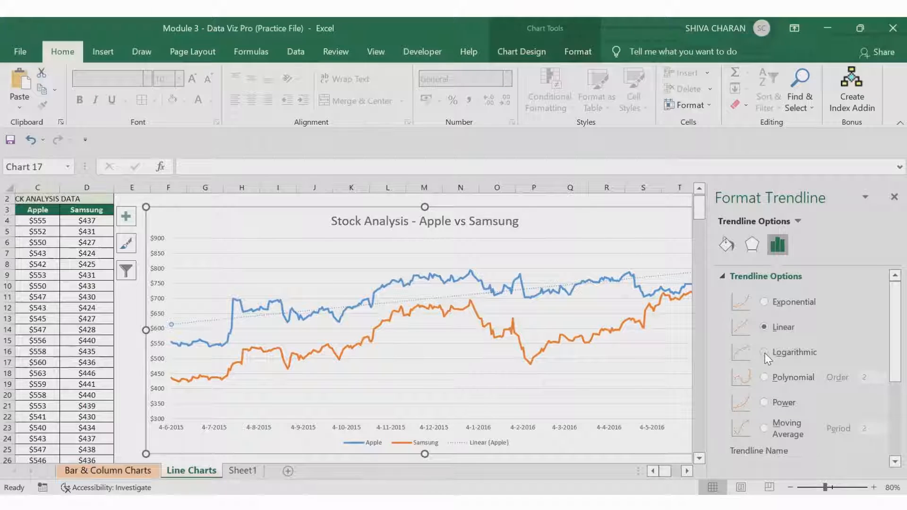
left_click(764, 354)
left_click(764, 378)
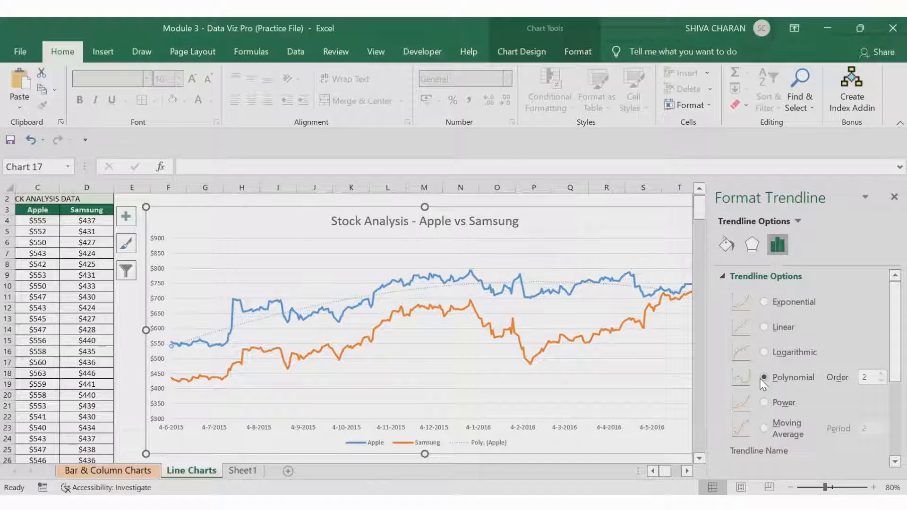
left_click(765, 403)
left_click(765, 430)
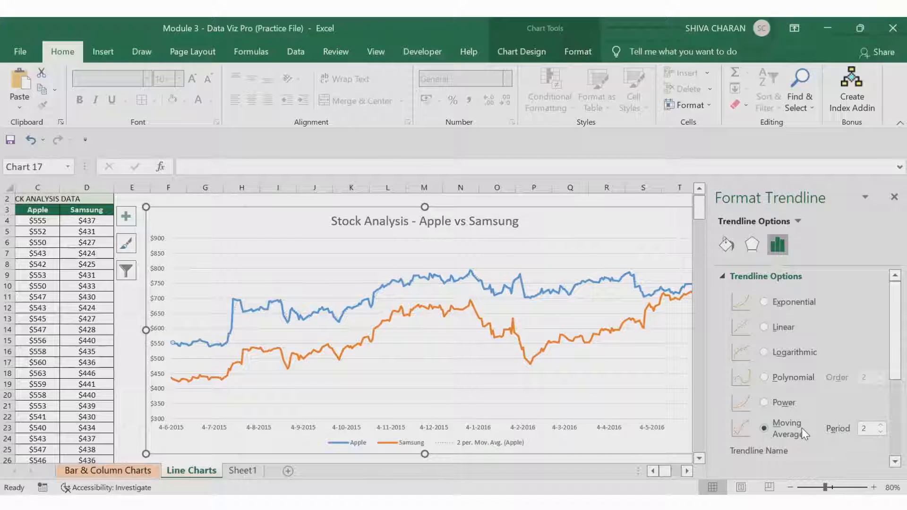
Step: Set the moving average period to 21, then switch the Apple trendline back to Linear
left_click(869, 429)
type("1")
key("Return")
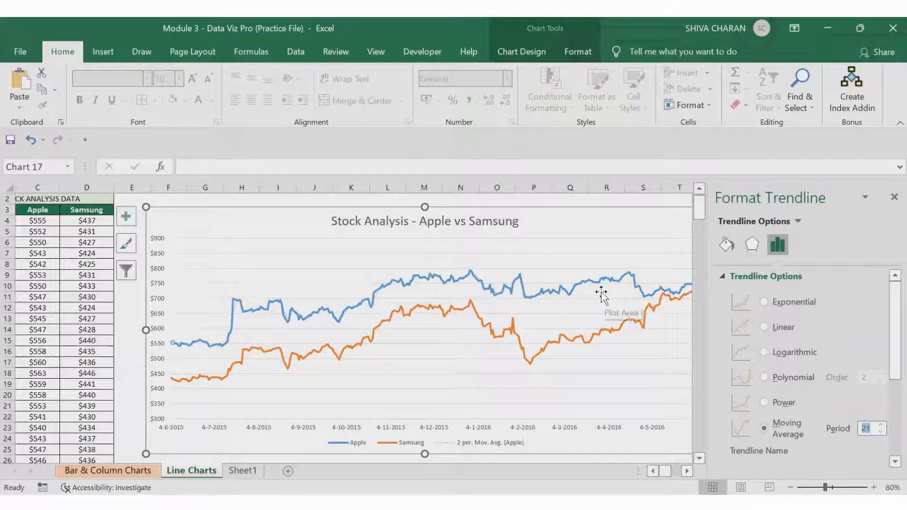
left_click(764, 328)
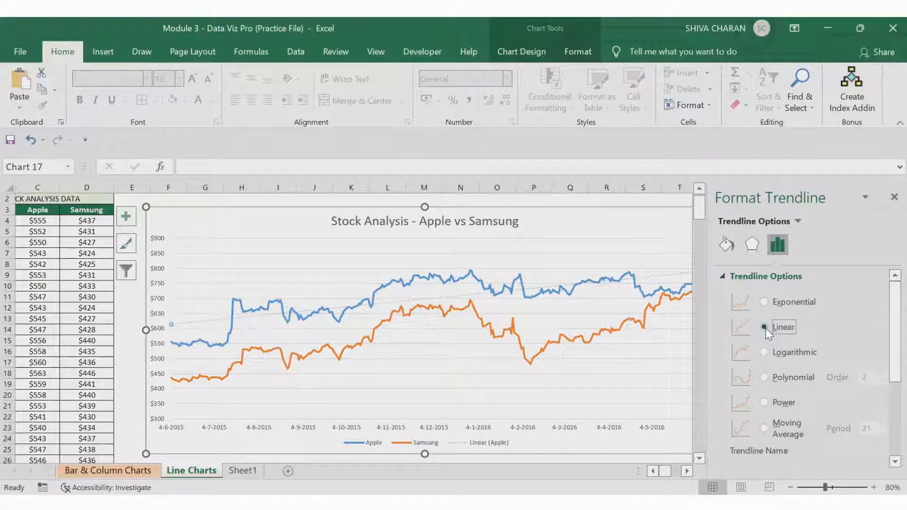
Step: Add an exponential trendline for the Samsung series
left_click(685, 471)
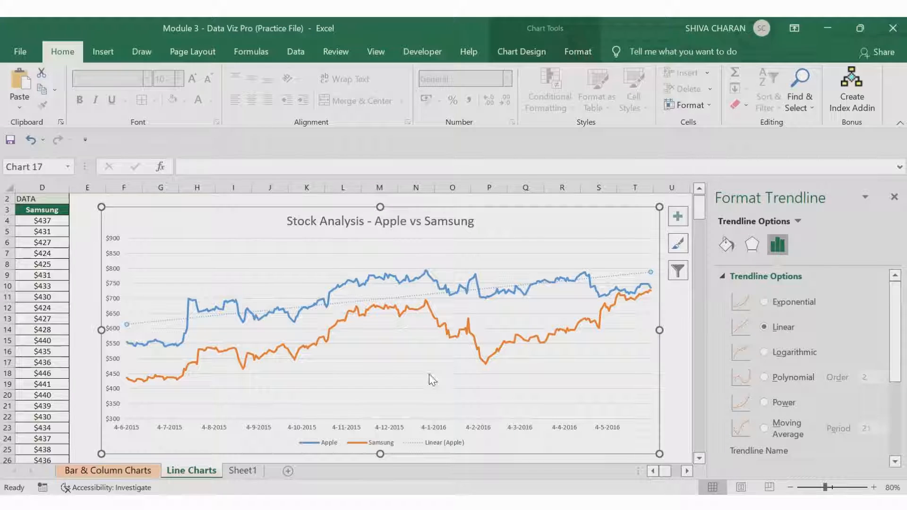
left_click(478, 347)
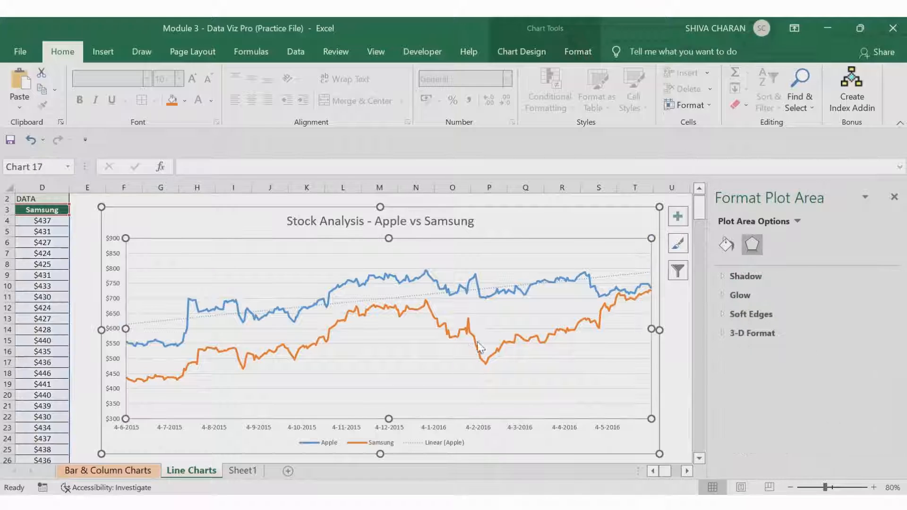
left_click(894, 197)
left_click(739, 261)
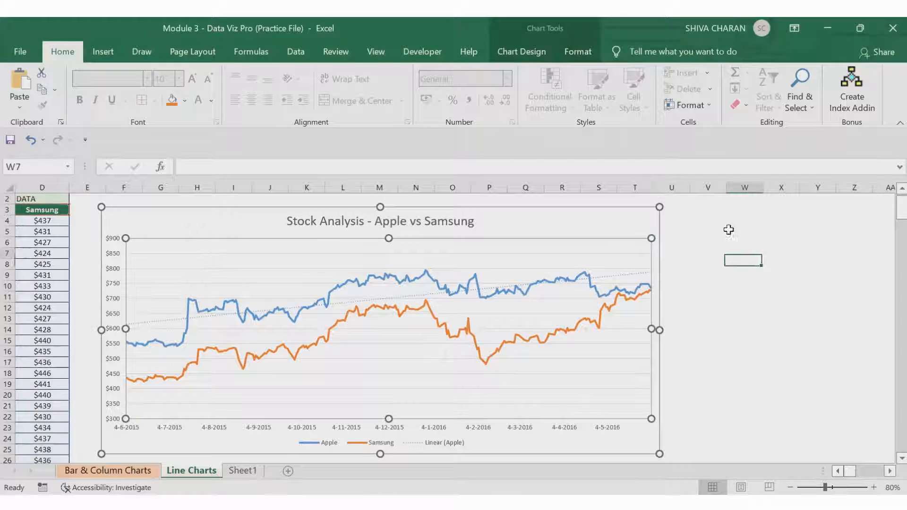
left_click(627, 208)
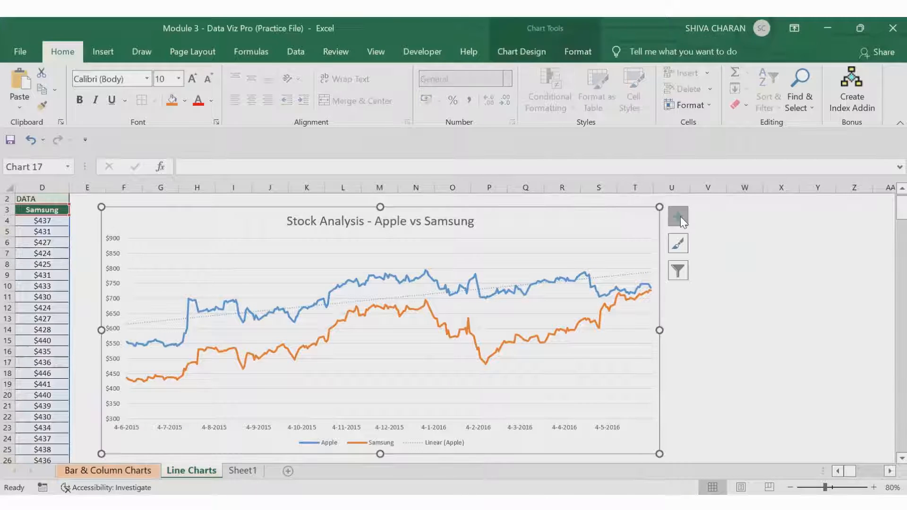
left_click(680, 219)
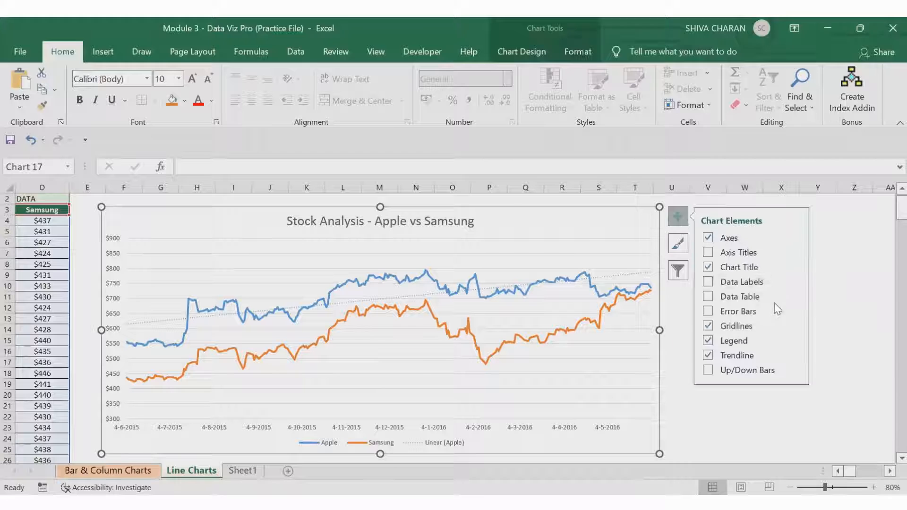
left_click(795, 356)
left_click(651, 378)
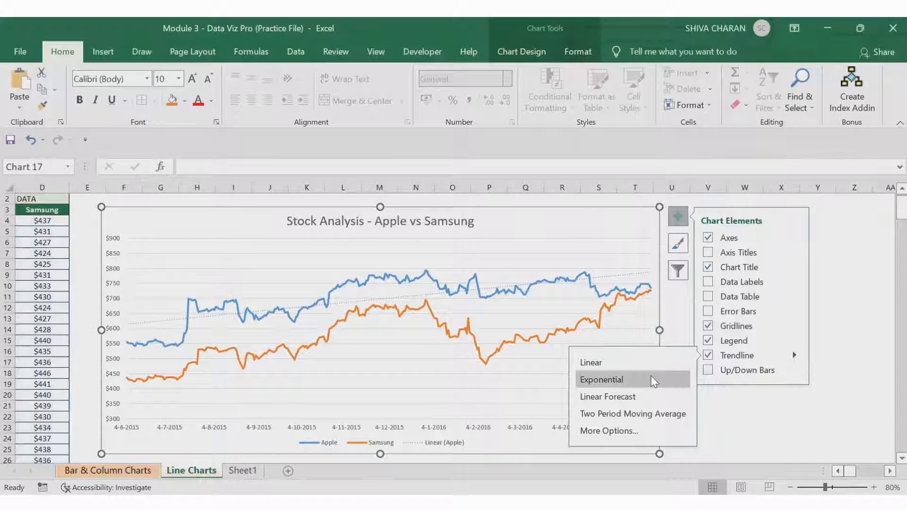
left_click(417, 245)
left_click(439, 318)
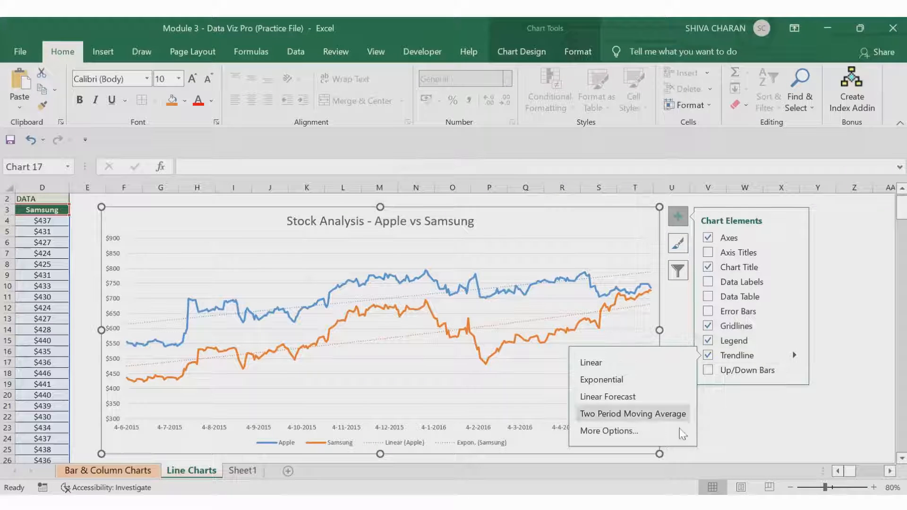
Step: Add another trendline for the Samsung series and set its type to Polynomial
left_click(654, 430)
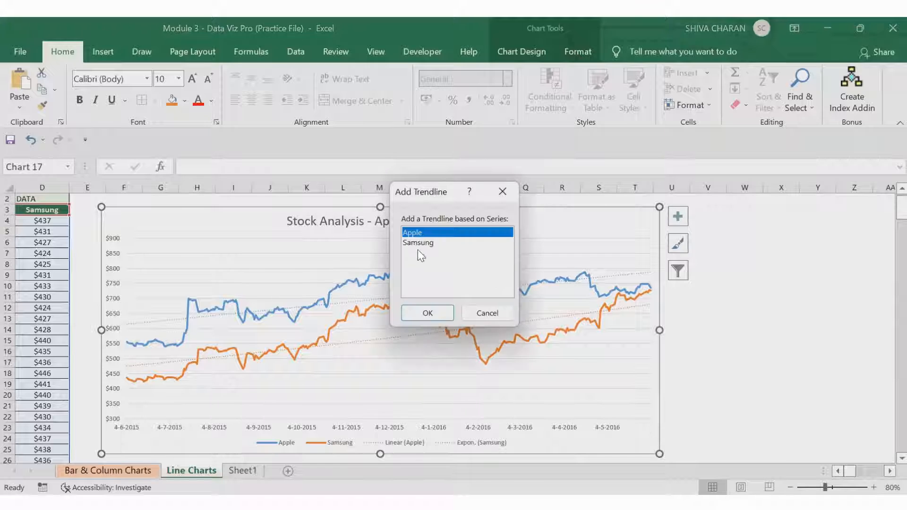
left_click(417, 243)
left_click(429, 312)
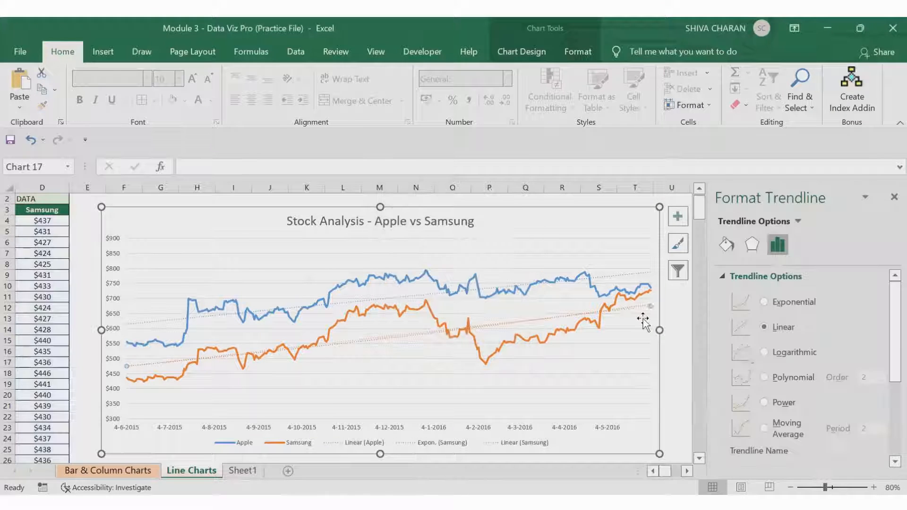
left_click(764, 353)
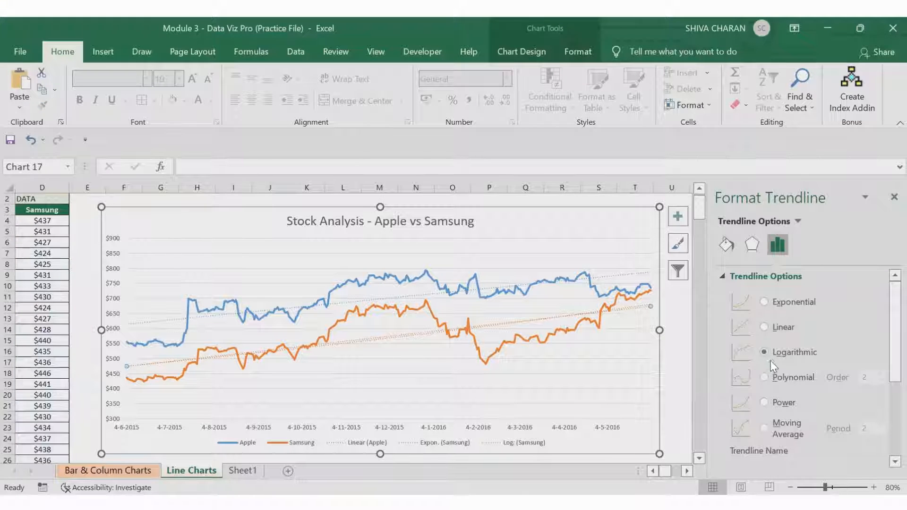
left_click(763, 378)
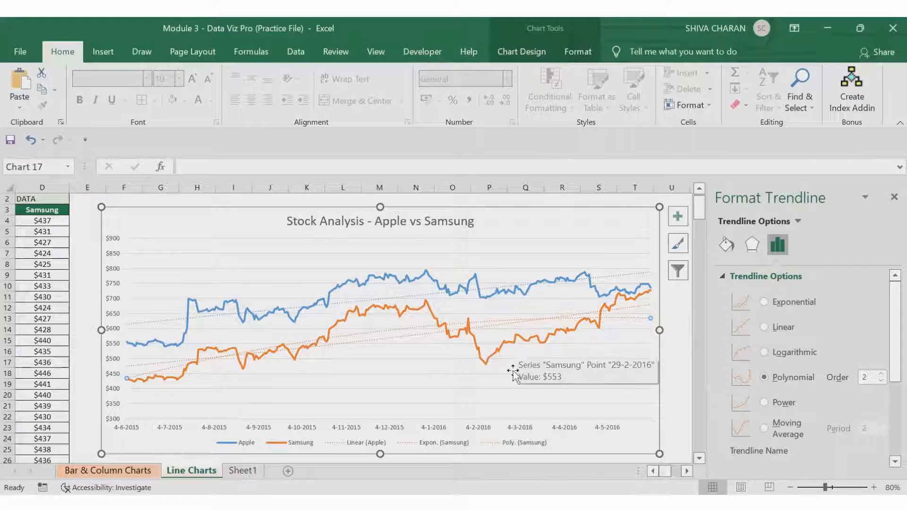
Step: Close the trendline formatting pane and delete the polynomial trendline from the Samsung series
left_click(893, 197)
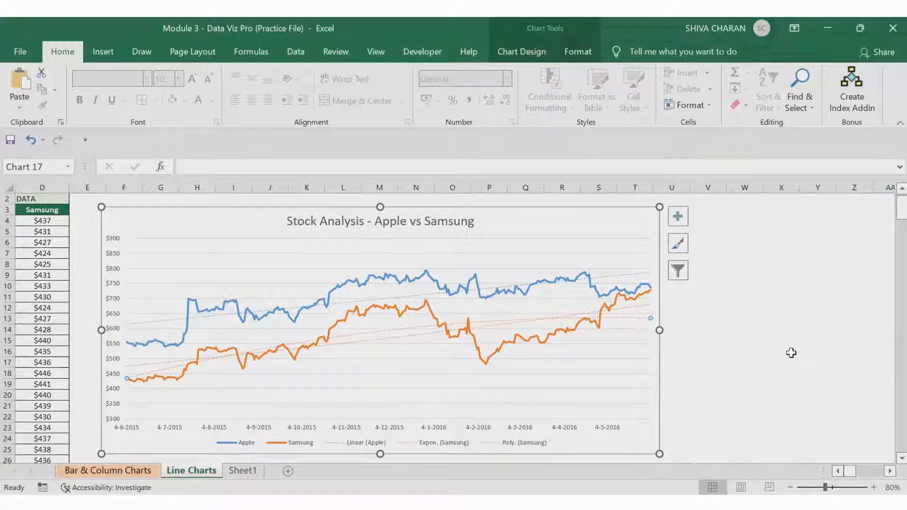
key("Delete")
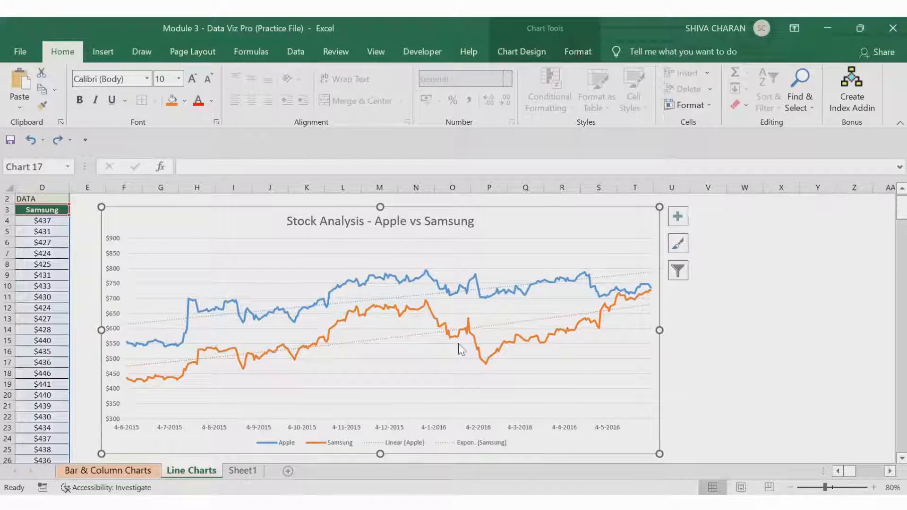
Step: Add another linear trendline through the chart elements' trendline options, basing it on the Apple series
left_click(674, 219)
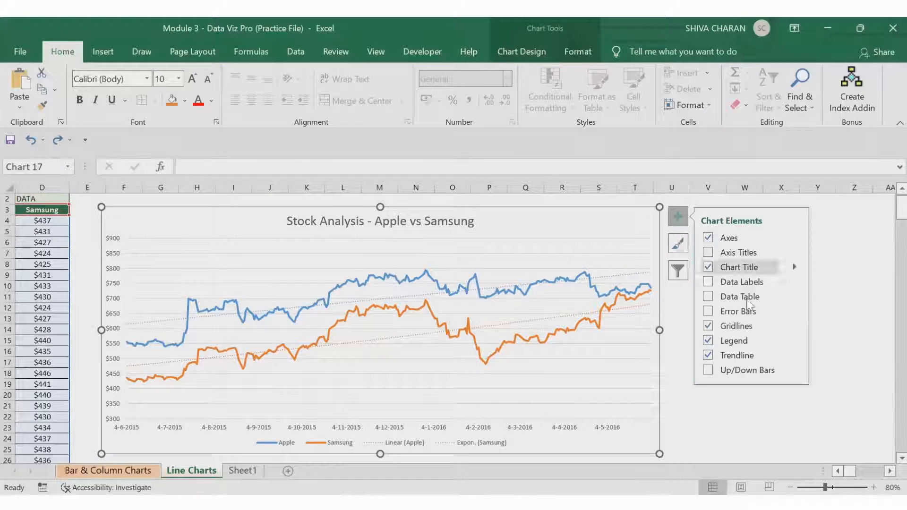
left_click(796, 359)
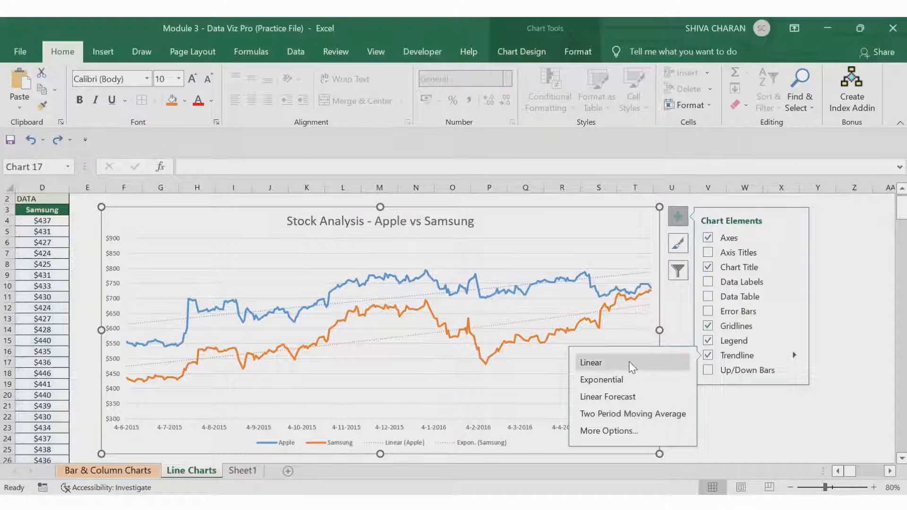
left_click(608, 431)
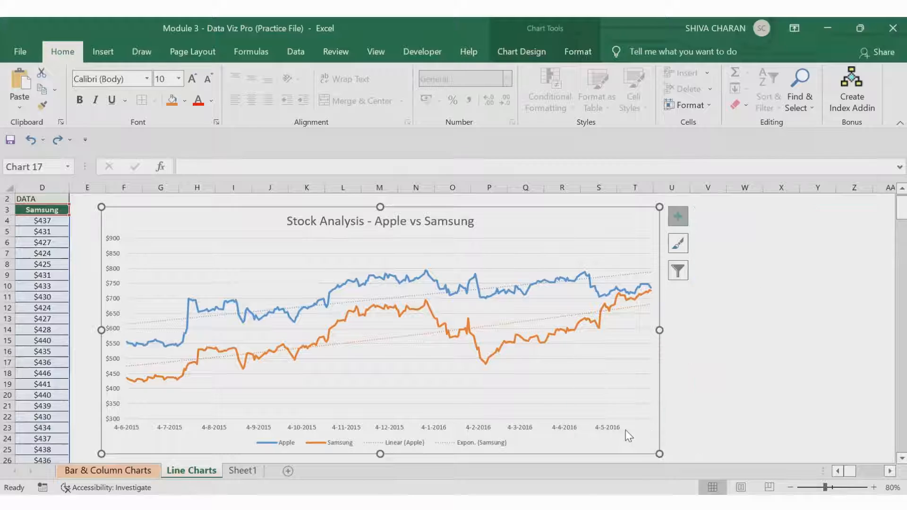
left_click(427, 313)
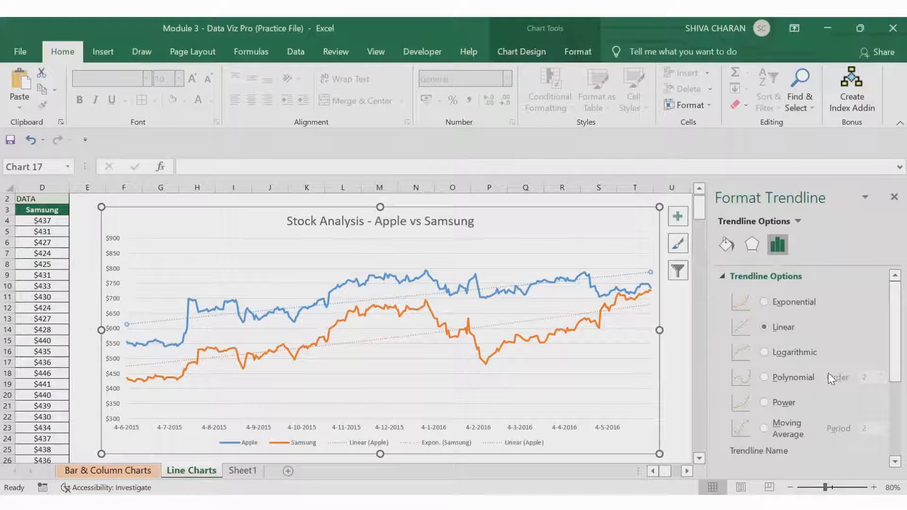
left_click(894, 196)
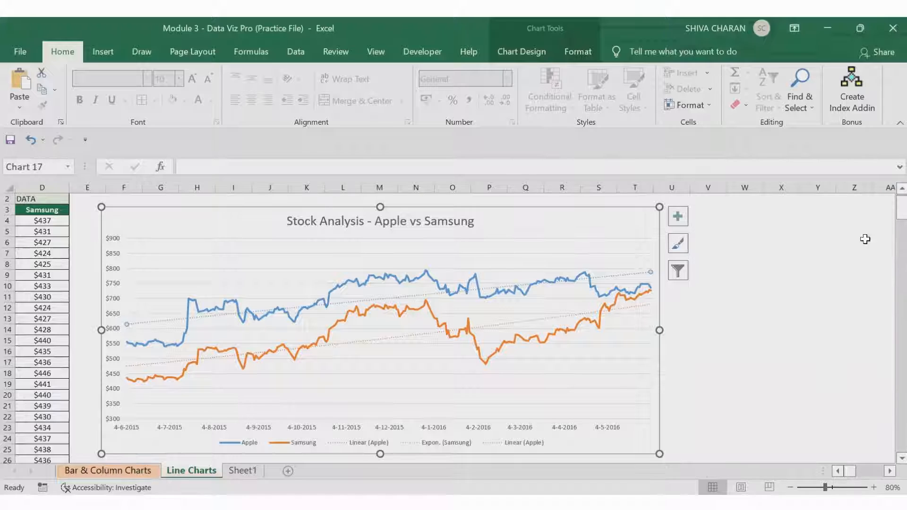
left_click(801, 406)
left_click(838, 470)
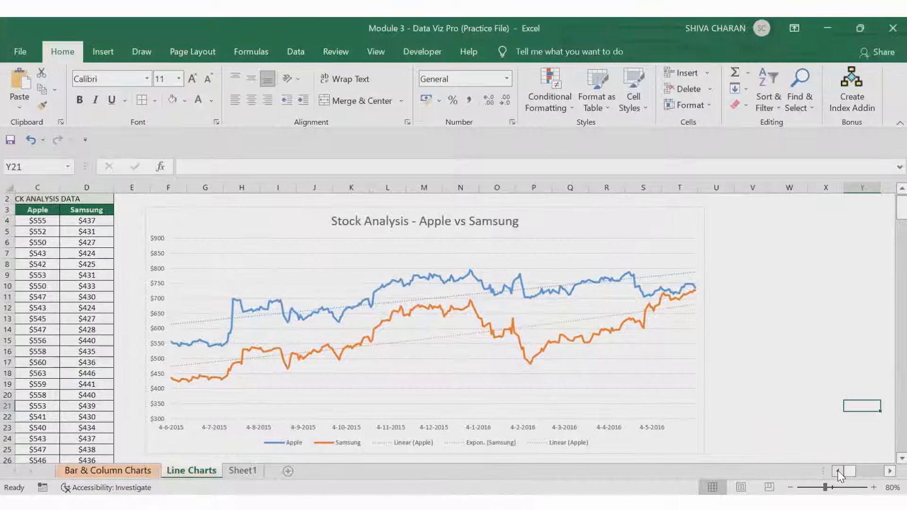
left_click(837, 471)
left_click(837, 470)
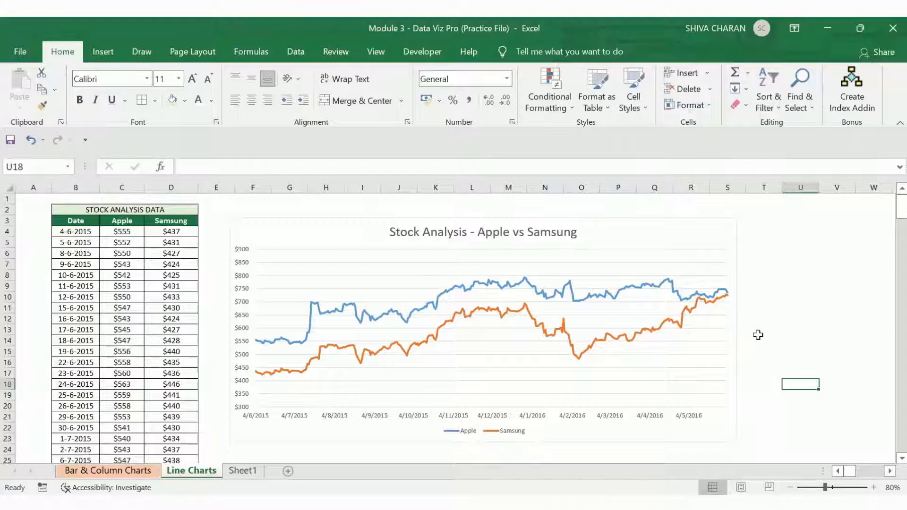
Step: Enlarge the stock analysis chart by extending its lower-right corner outward
scroll(757, 346, "down", 1)
left_click(732, 396)
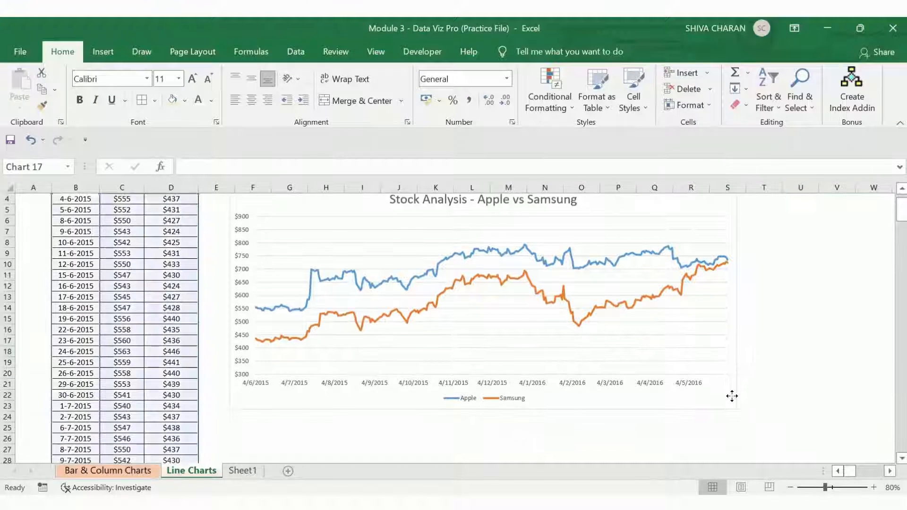
left_click_drag(738, 411, 788, 432)
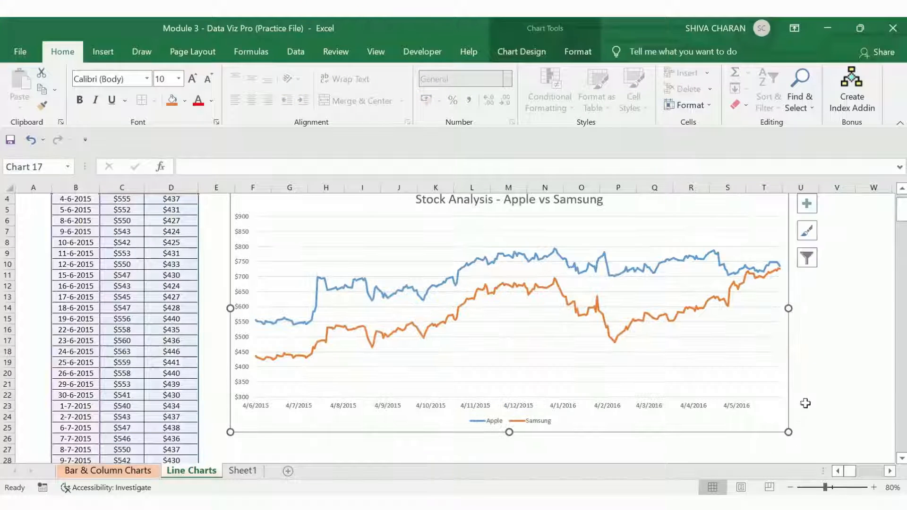
left_click(836, 395)
scroll(820, 356, "up", 1)
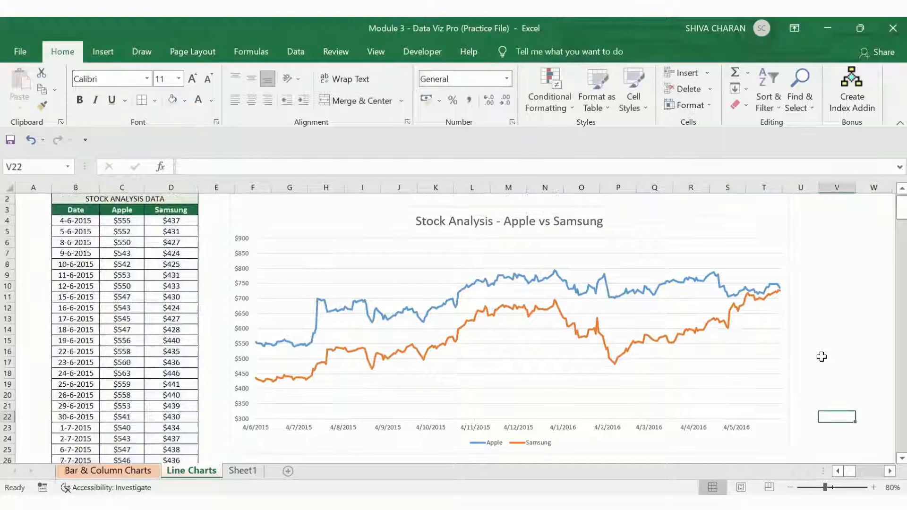
left_click(558, 230)
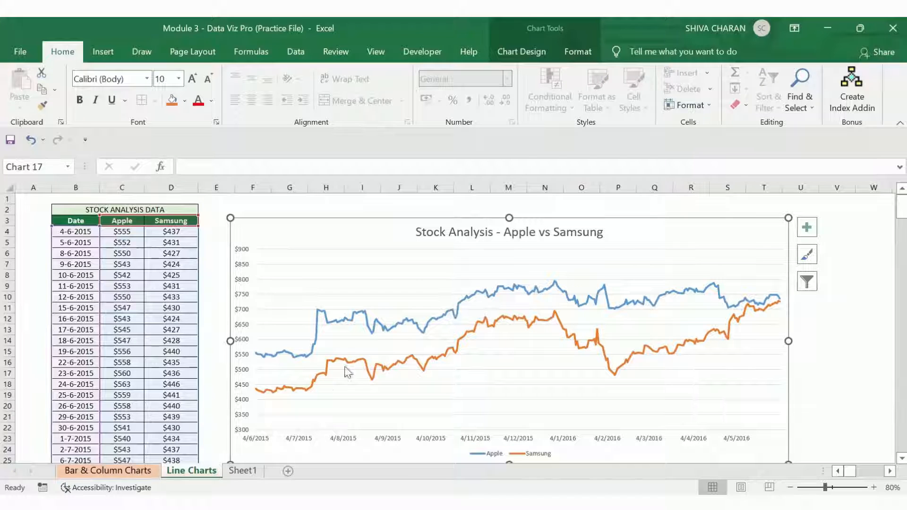
left_click(241, 470)
left_click(191, 470)
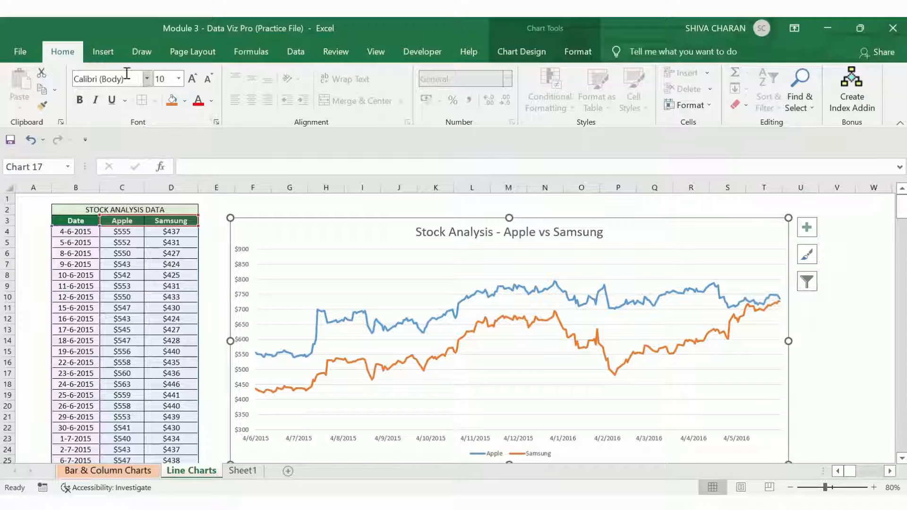
left_click(103, 52)
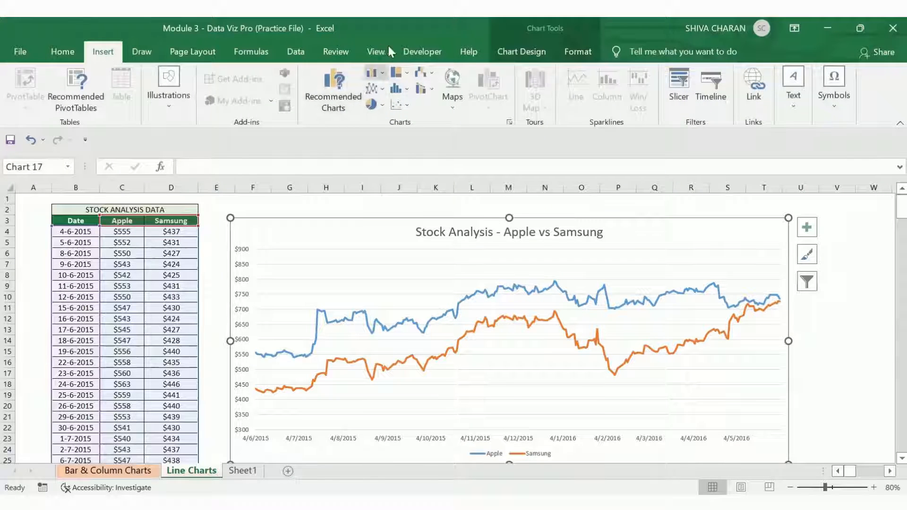
left_click(62, 53)
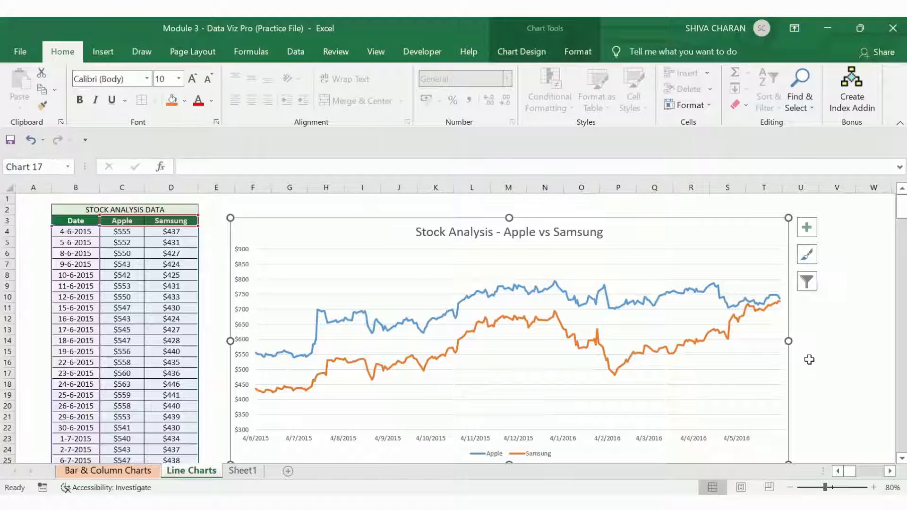
scroll(847, 382, "down", 1)
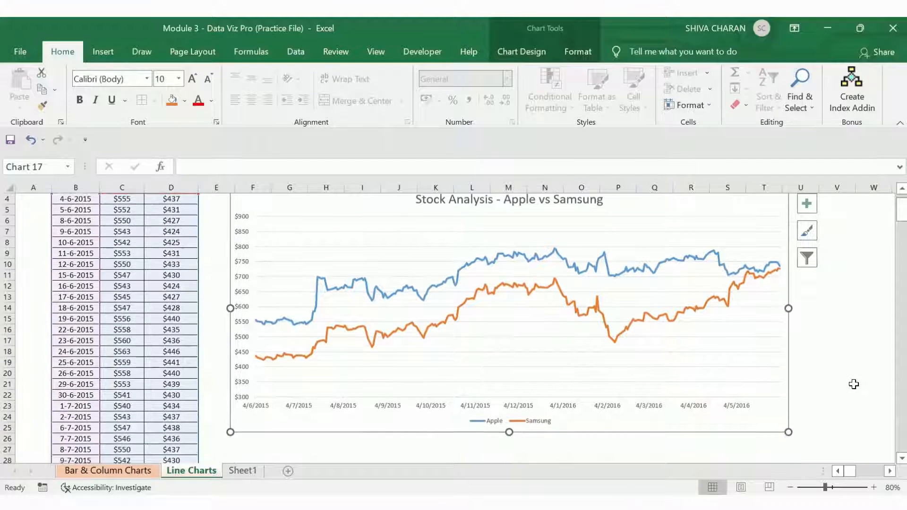
scroll(855, 384, "up", 1)
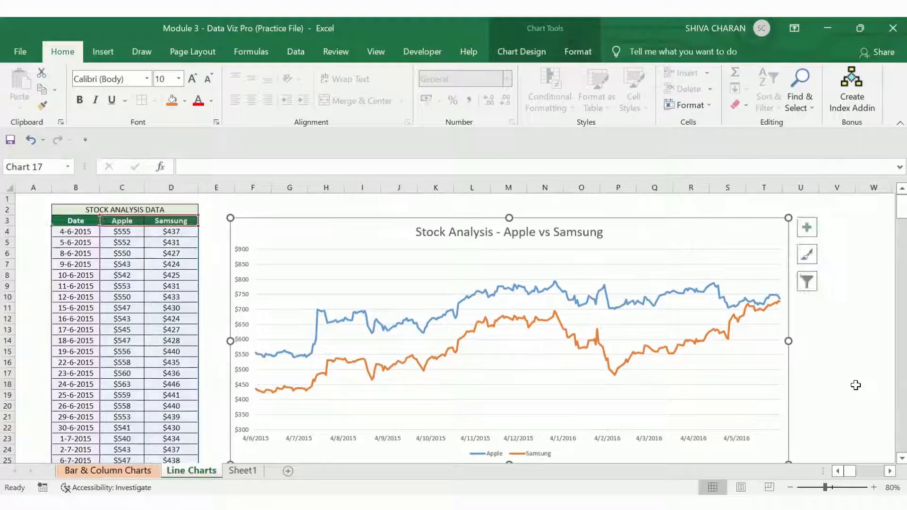
left_click(856, 385)
left_click(845, 344)
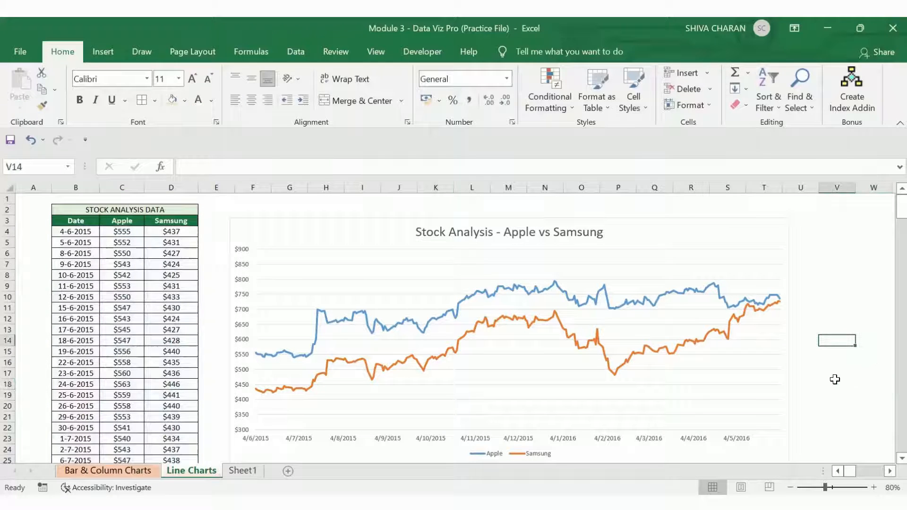